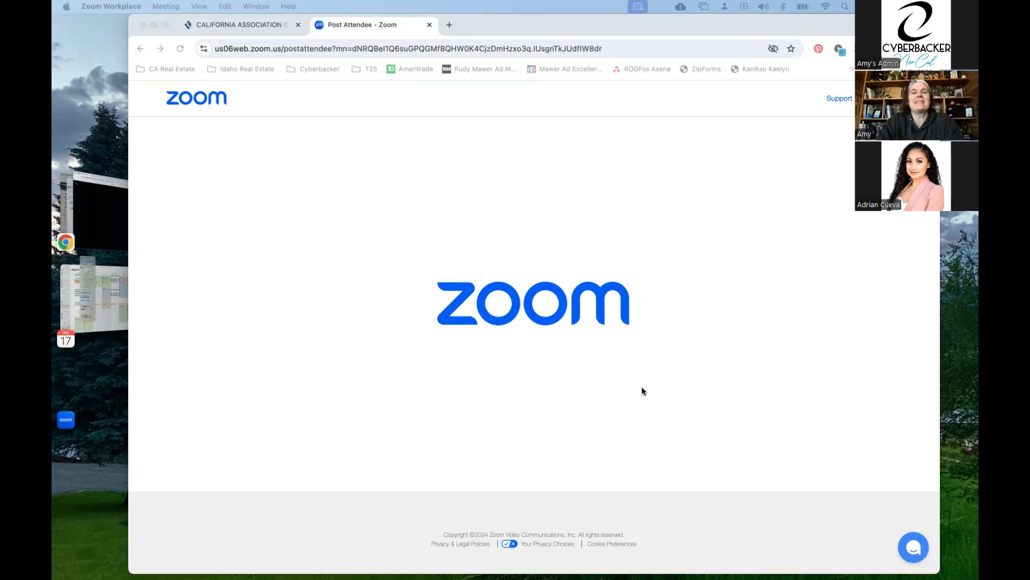
From the California Association of Realtors site, open the REALTOR Secure Transaction page and continue into Lone Wolf Transactions zipForm Edition.
click(257, 25)
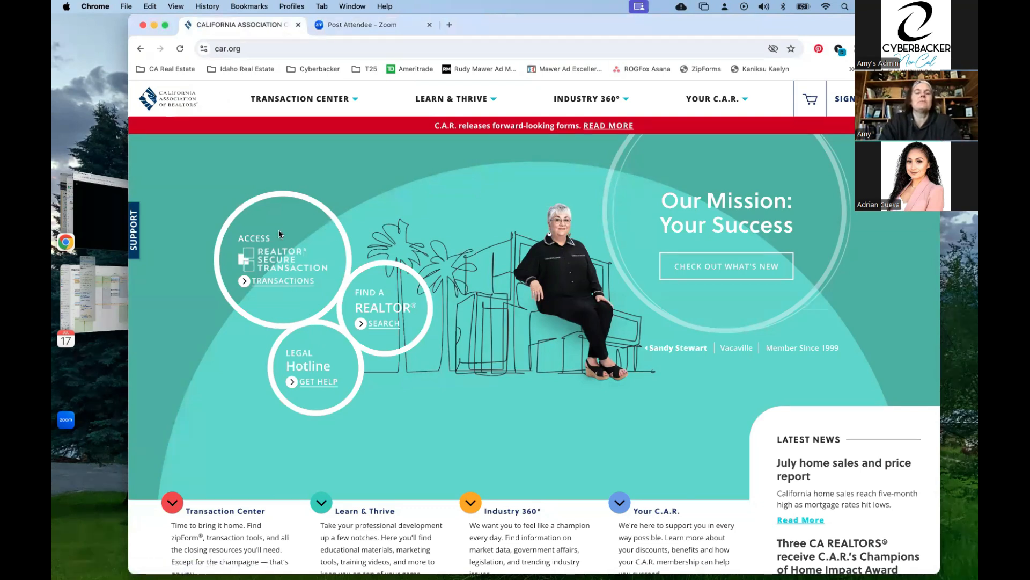
click(345, 100)
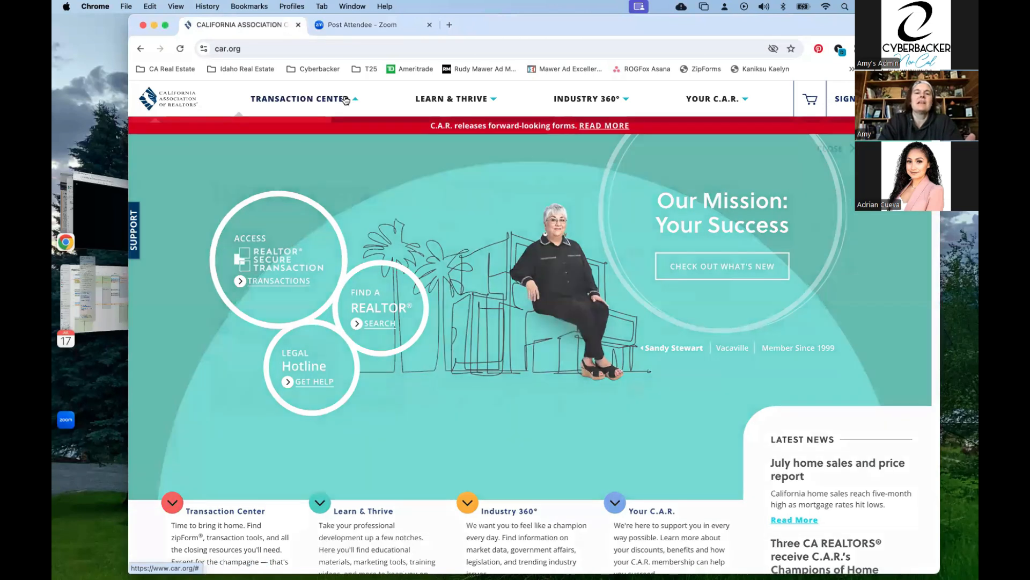
click(485, 208)
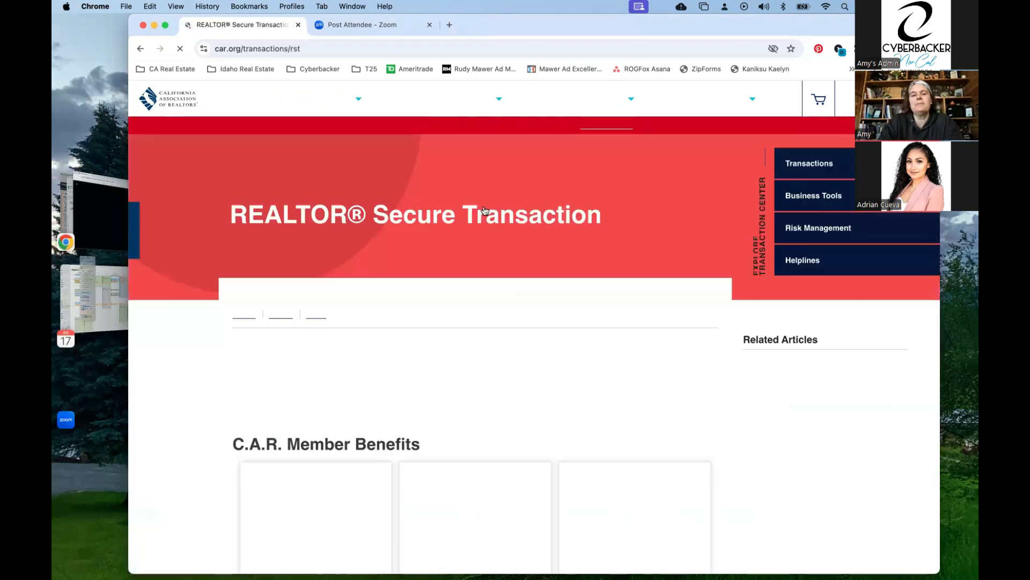
scroll(329, 331, down, 3)
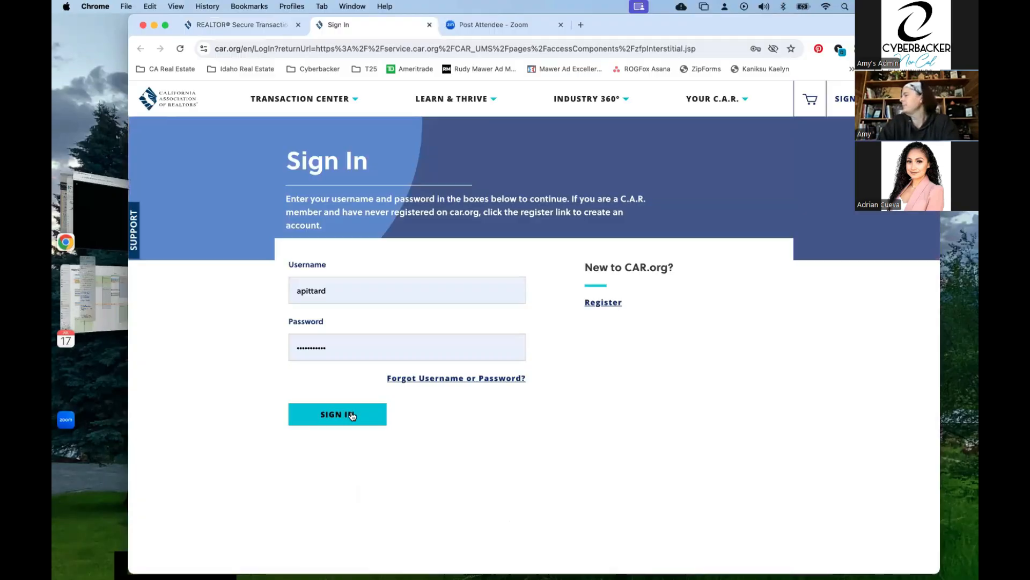
click(352, 415)
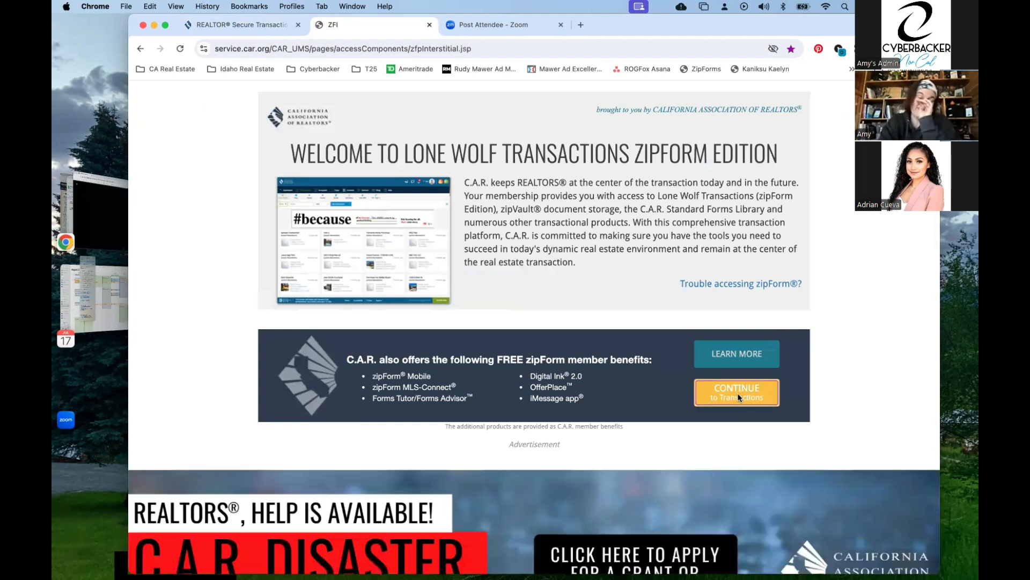
click(738, 397)
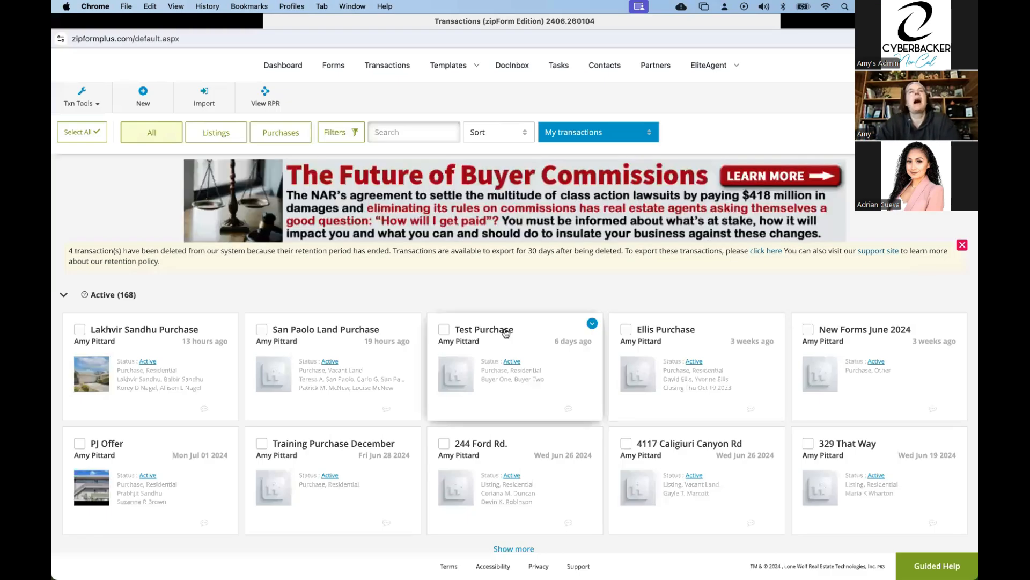
Open the documents of the Test Purchase transaction and select the BRBC, MCA and SBSA forms.
click(505, 331)
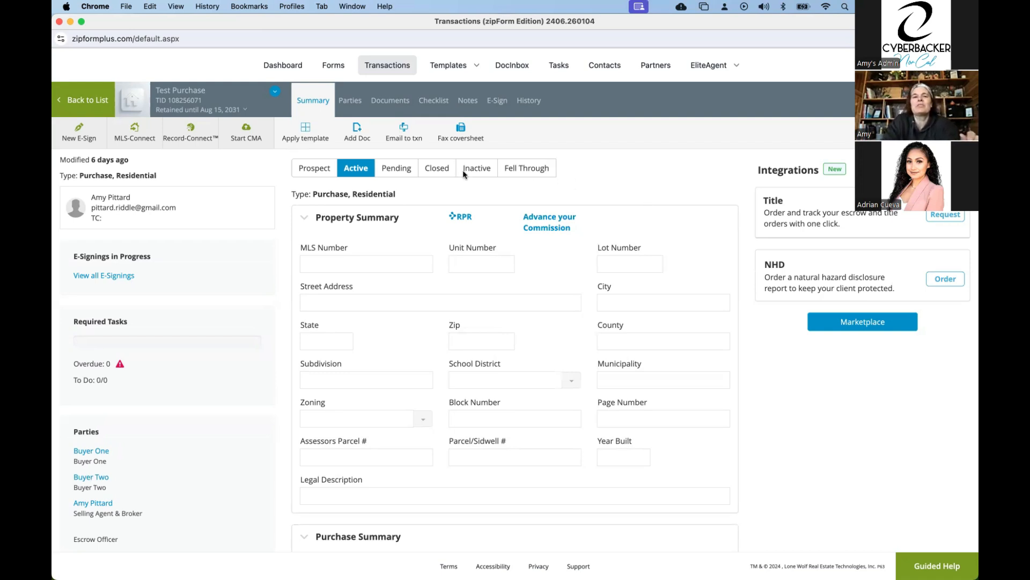
click(397, 102)
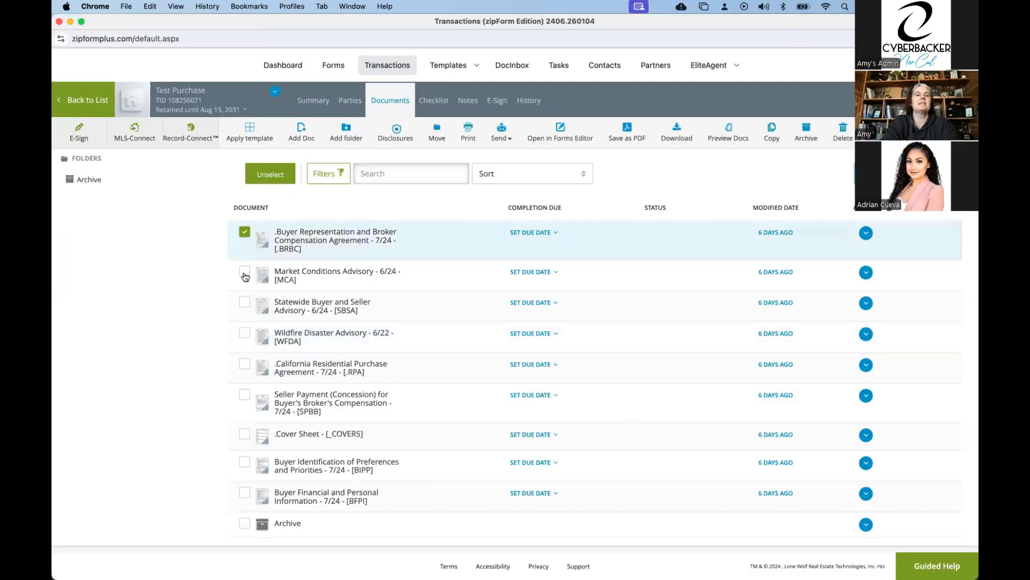
click(245, 274)
click(242, 303)
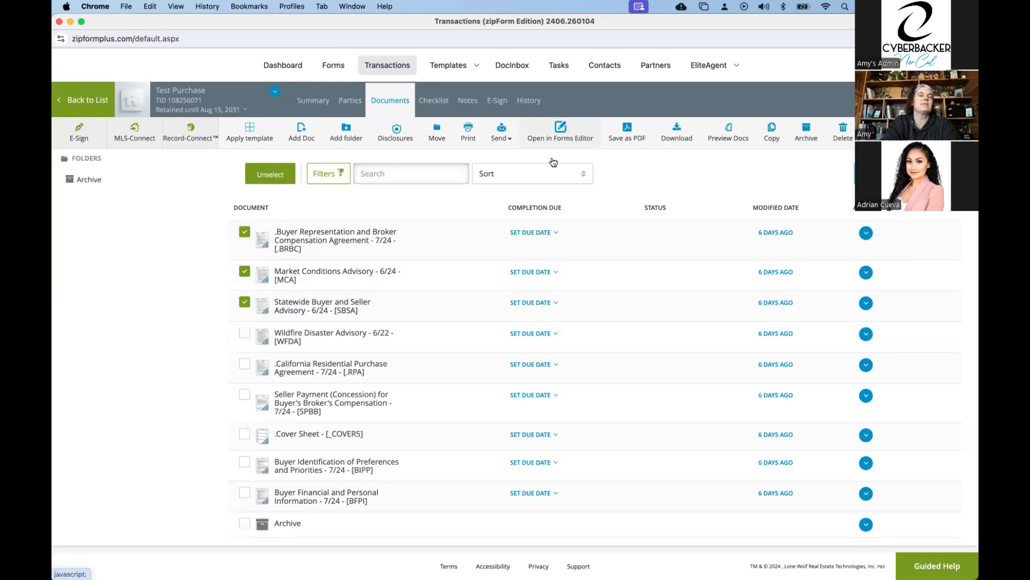
Create an e-signing for the selected documents with the signing name "Disclosures".
click(79, 133)
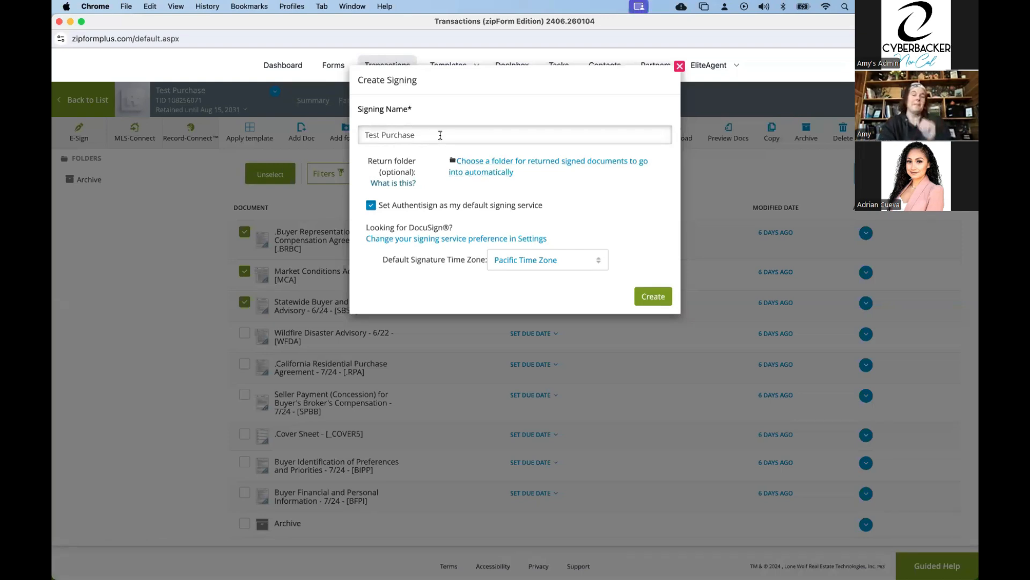
drag(424, 135, 337, 129)
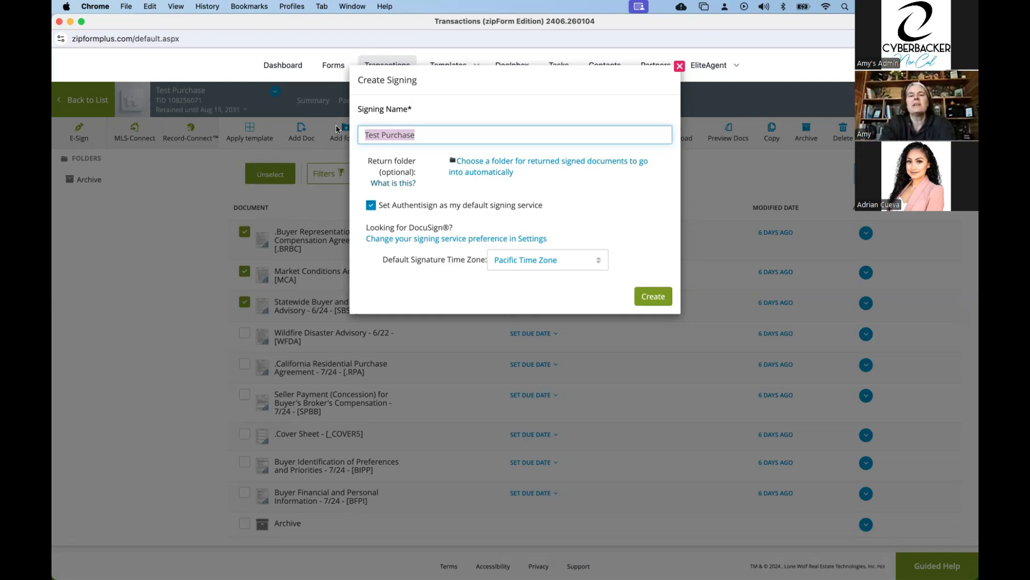
text(BRBC)
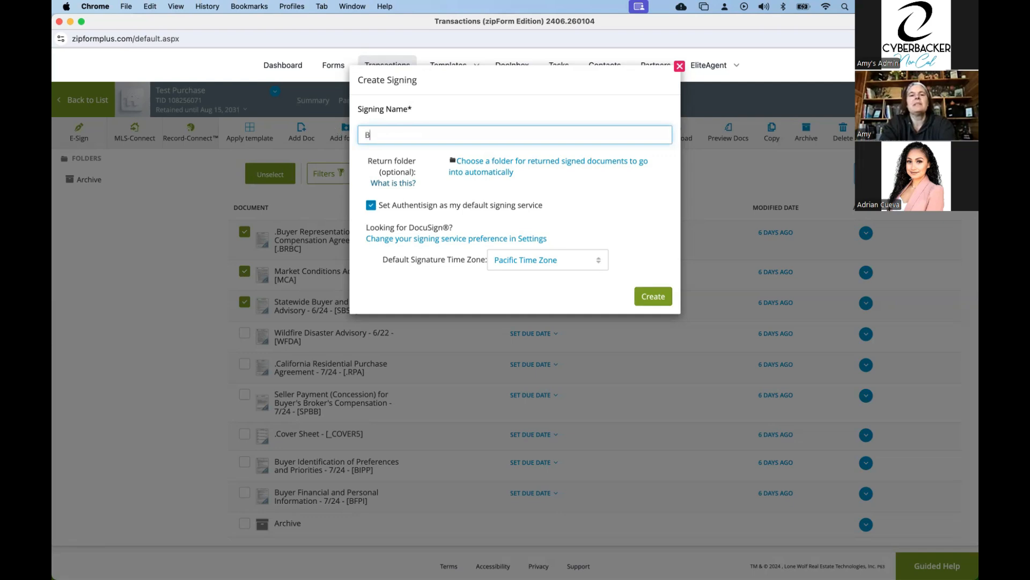
key(BackSpace)
key(BackSpace)
key(BackSpace)
text(Disclosures)
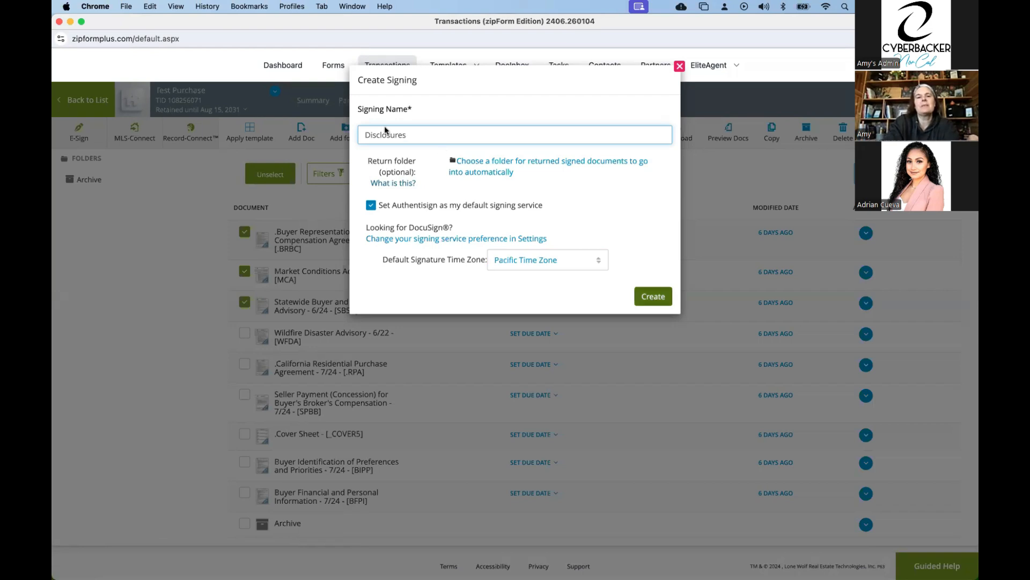
click(646, 299)
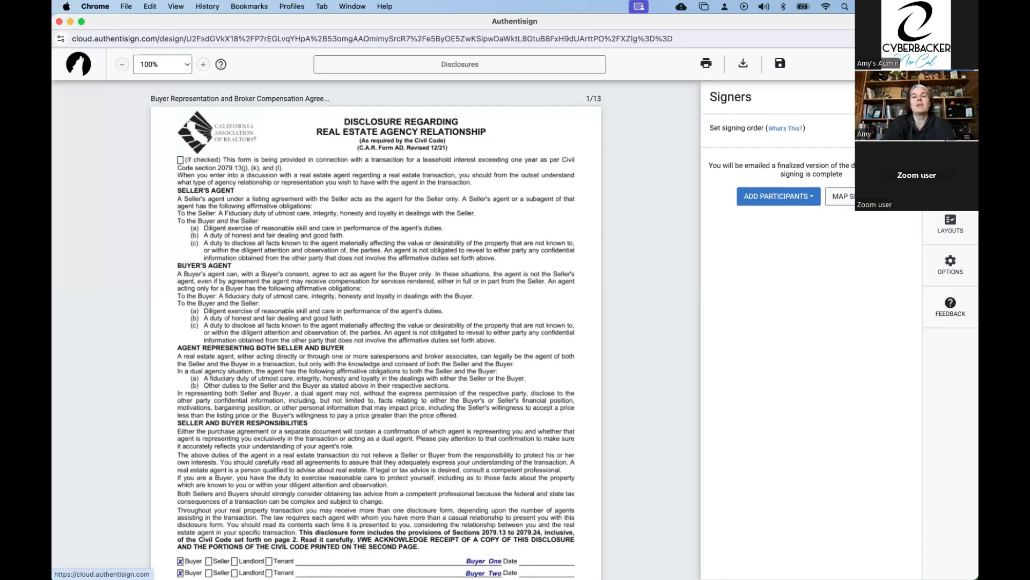
Add the selling agent, Buyer Two and Buyer One from the transaction as remote signers.
click(788, 197)
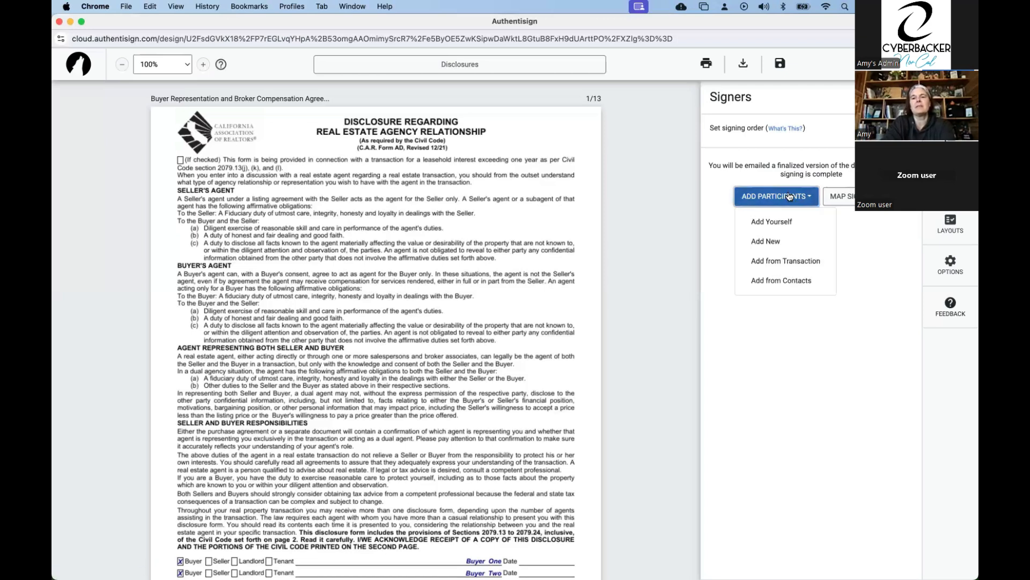
click(789, 260)
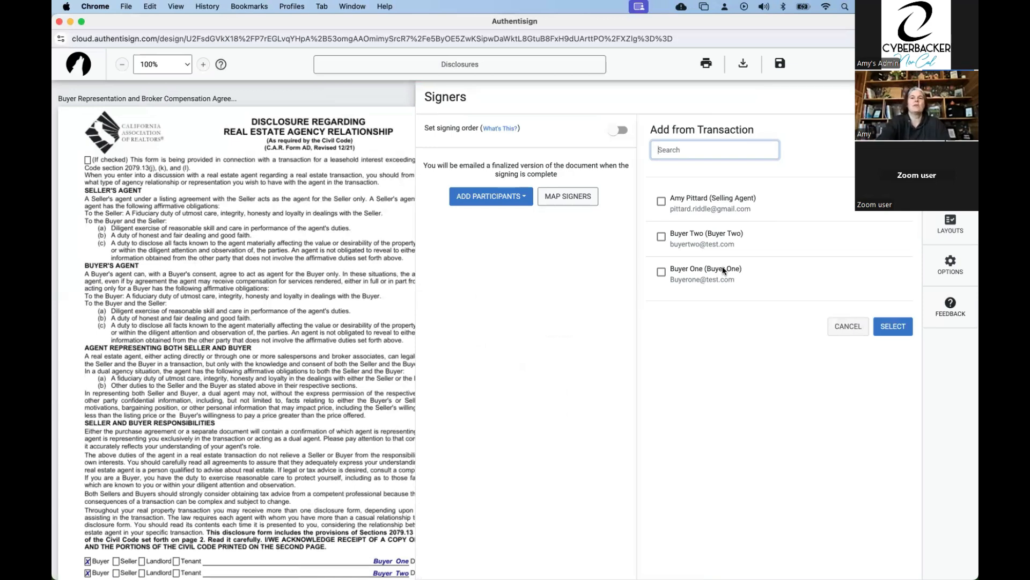
click(662, 236)
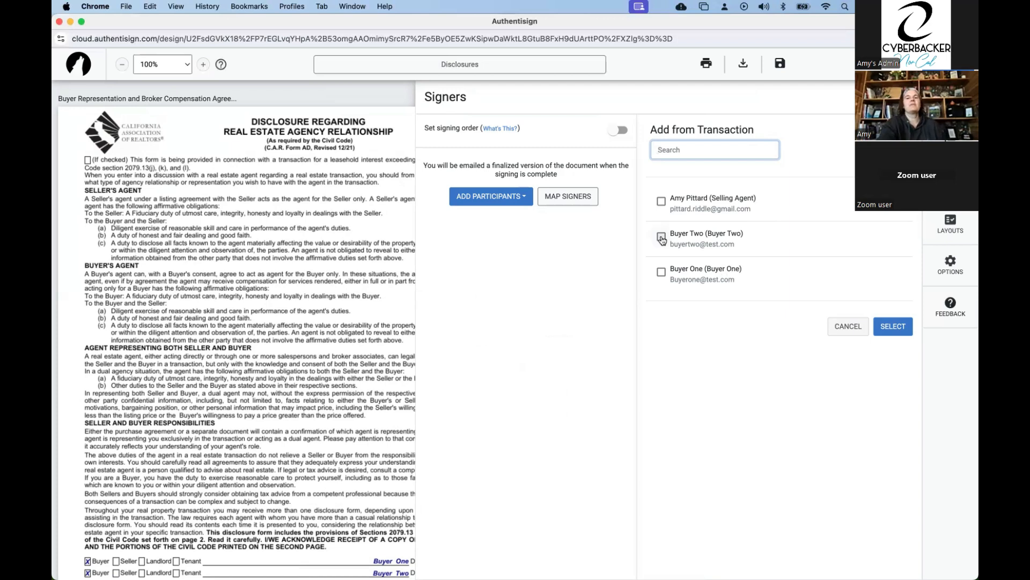
click(661, 272)
click(660, 202)
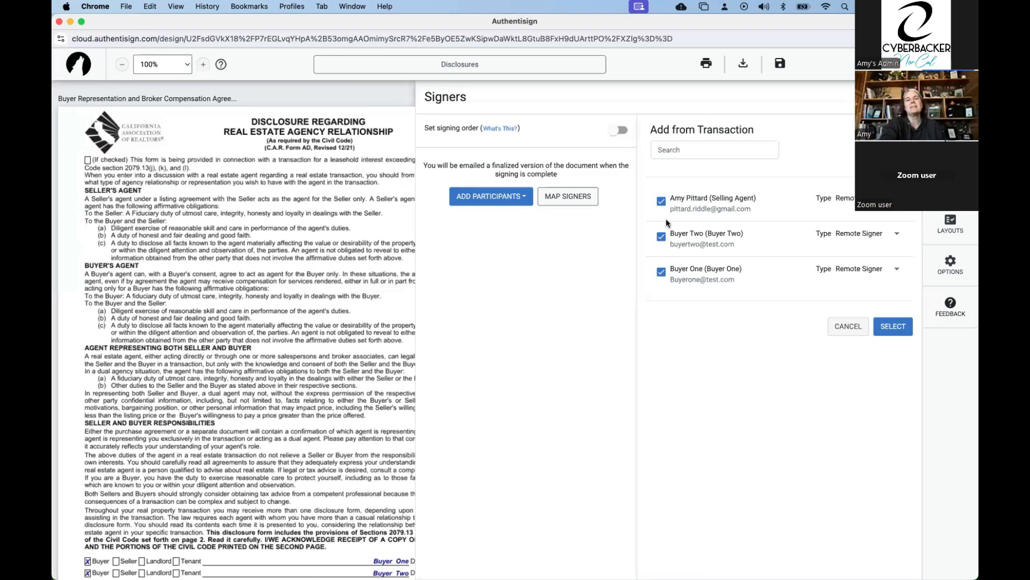
click(885, 327)
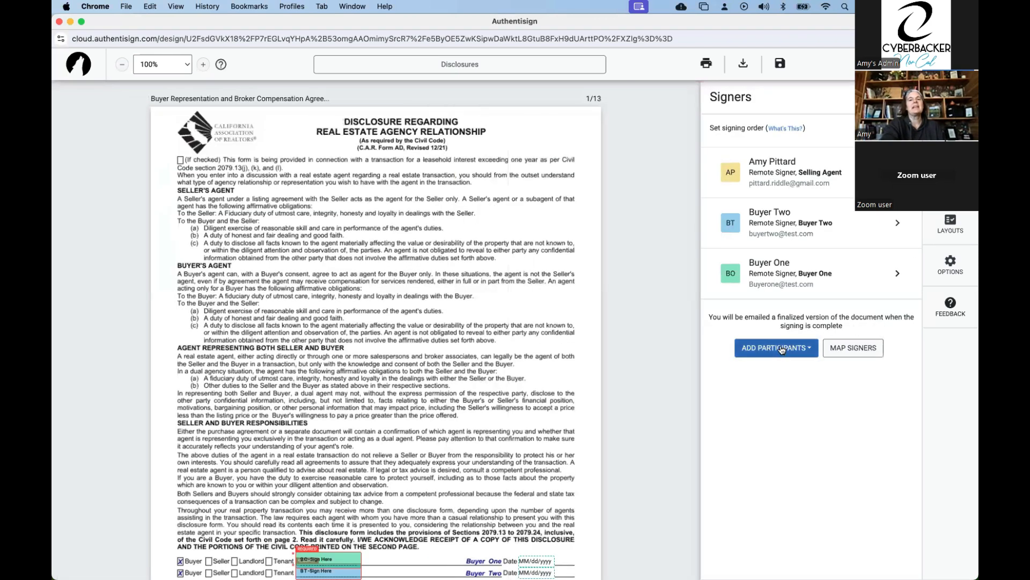
Review the options for adding participants and the signature and date fields on the first page of the agency disclosure.
click(782, 350)
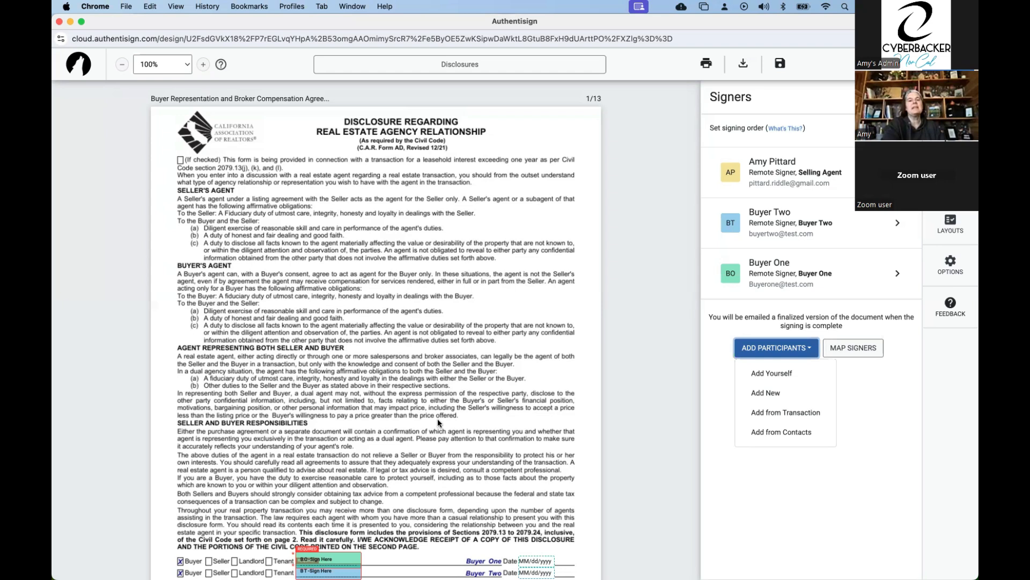
scroll(358, 402, down, 3)
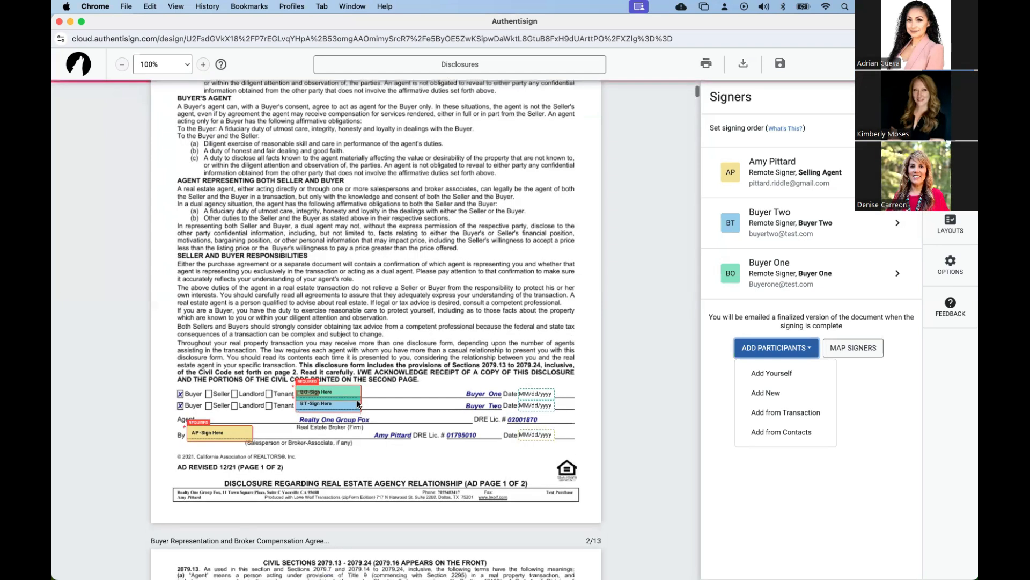
scroll(358, 404, down, 1)
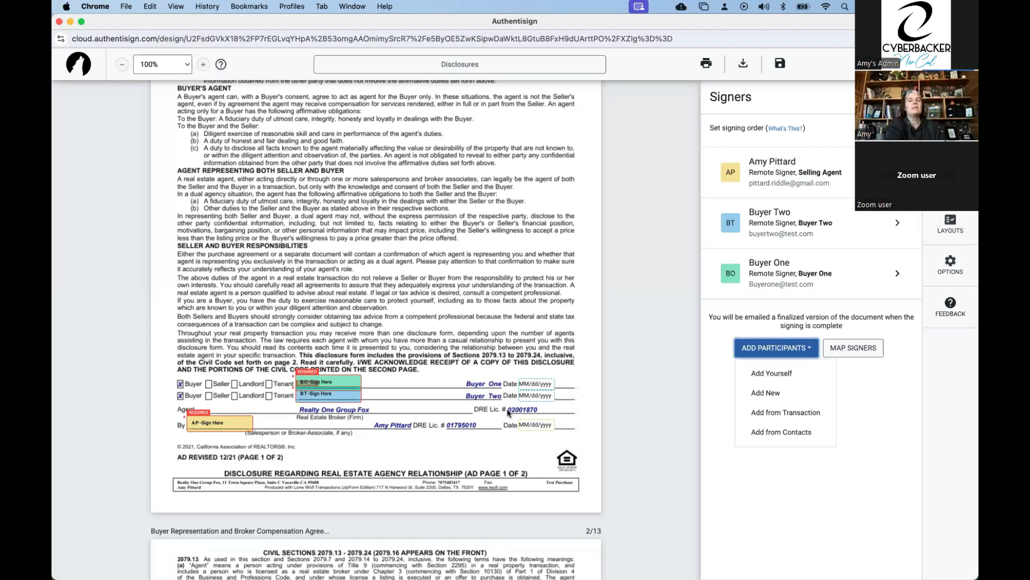
click(804, 478)
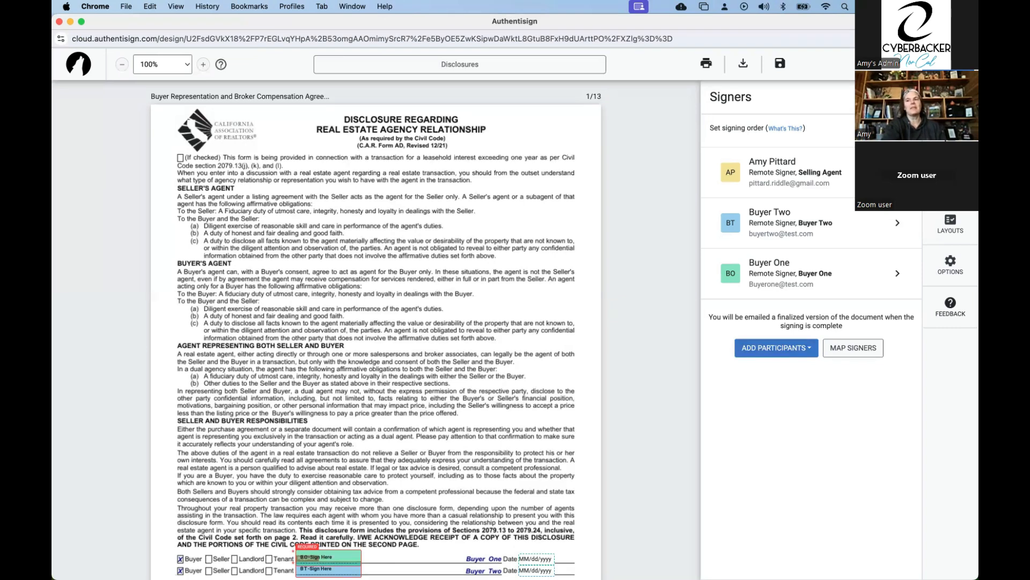
Try out the set signing order option for the three signers.
click(903, 129)
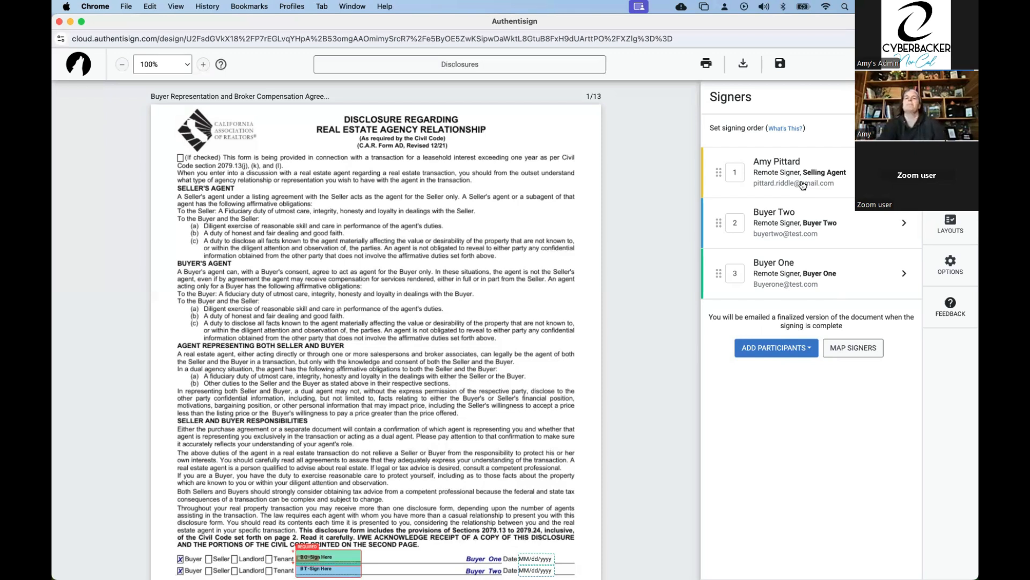
click(904, 128)
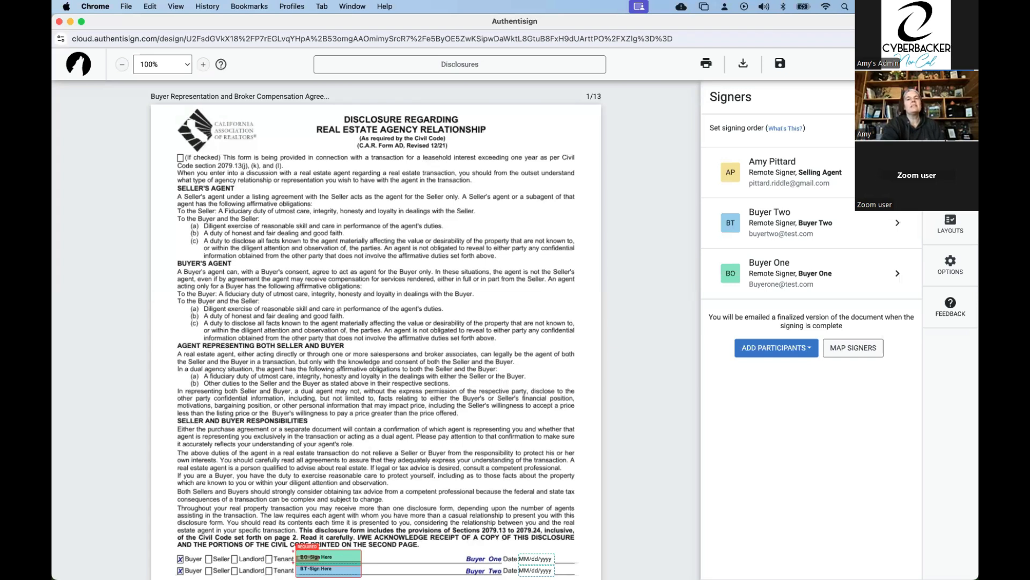
click(904, 127)
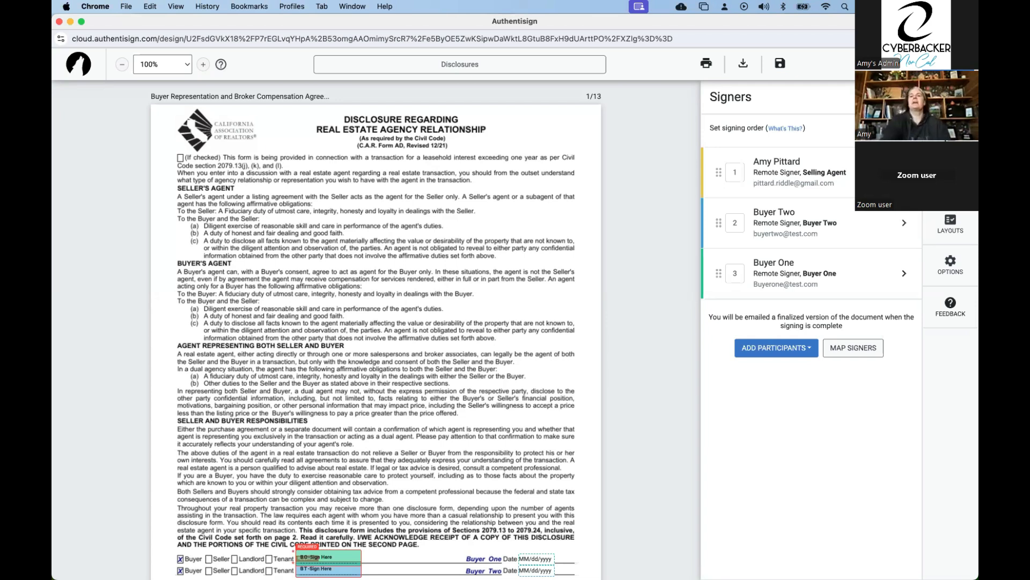
click(904, 129)
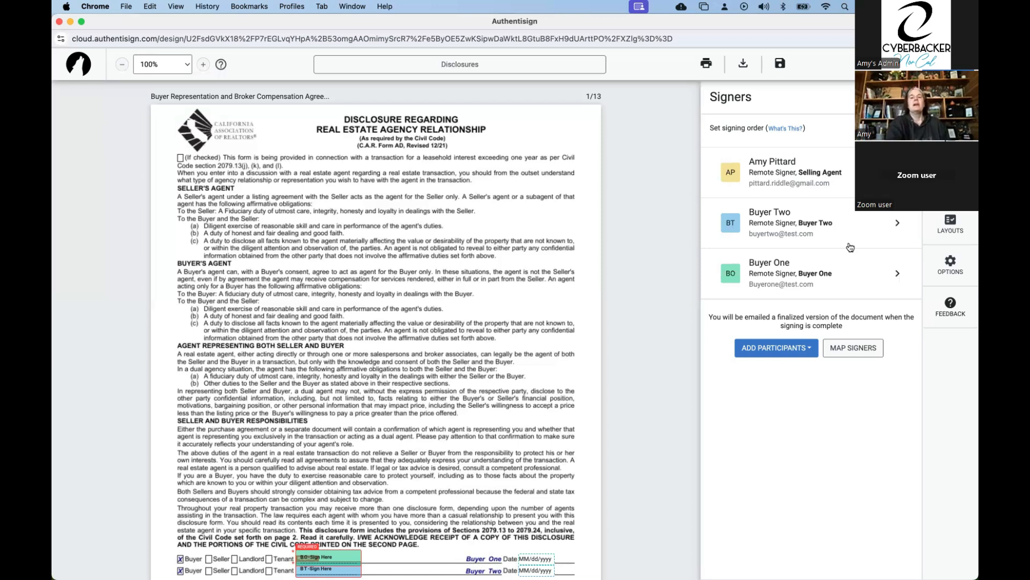
Start a new participant with first name "Buyer" and last name "Three", and fill in the participant's e-mail.
click(795, 351)
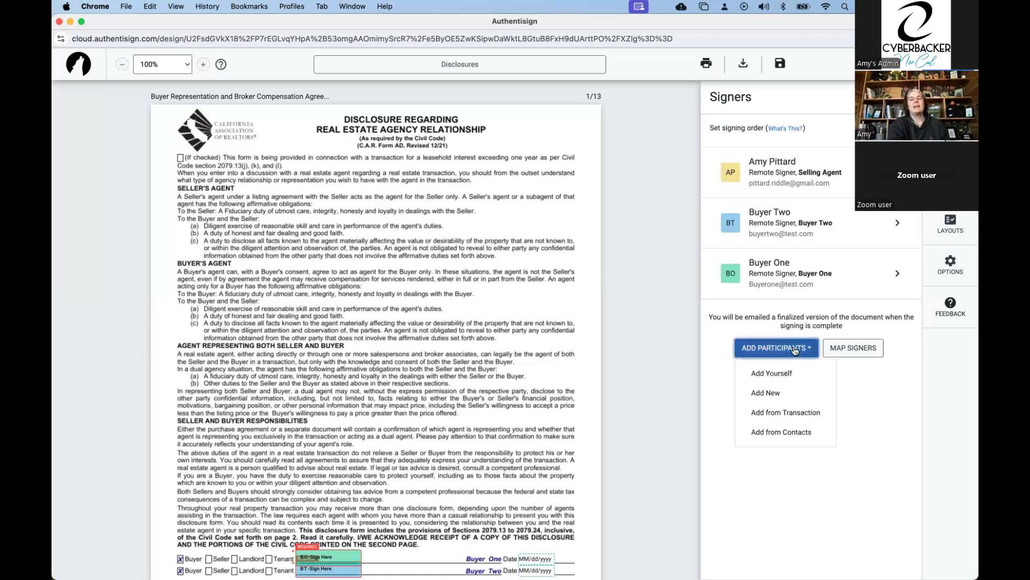
click(782, 392)
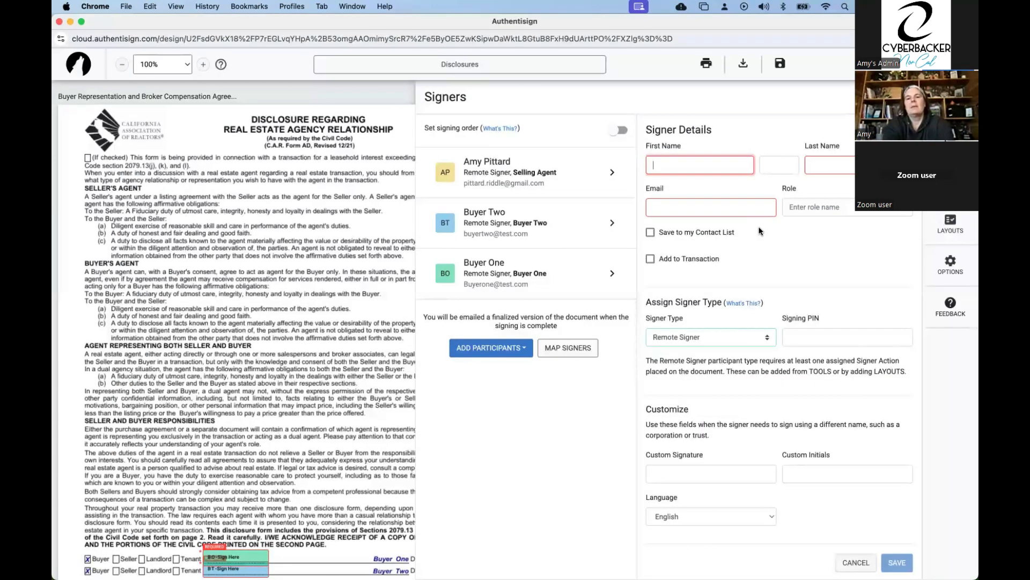
text(Buyer)
key(Tab)
key(Tab)
text(Three)
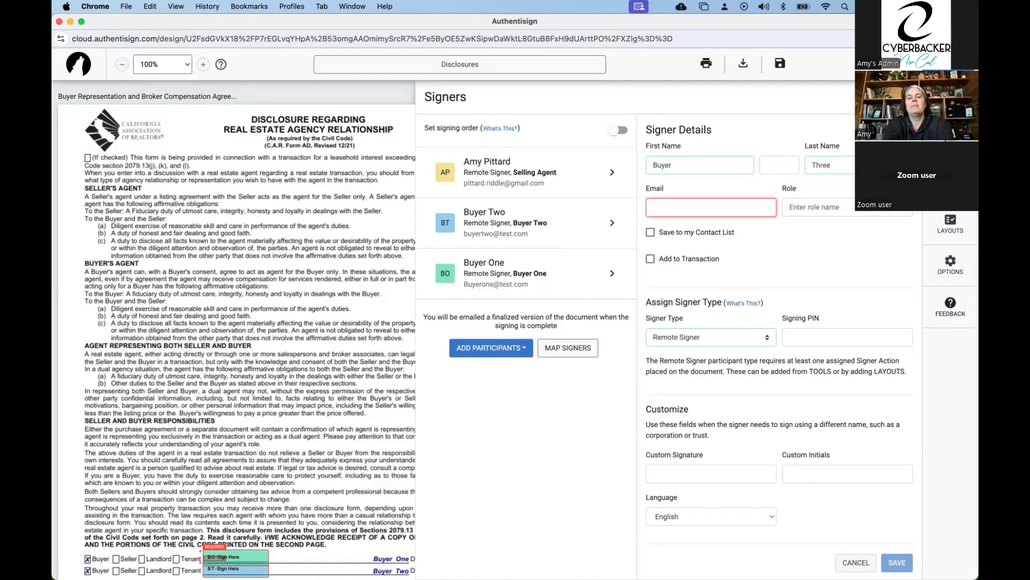
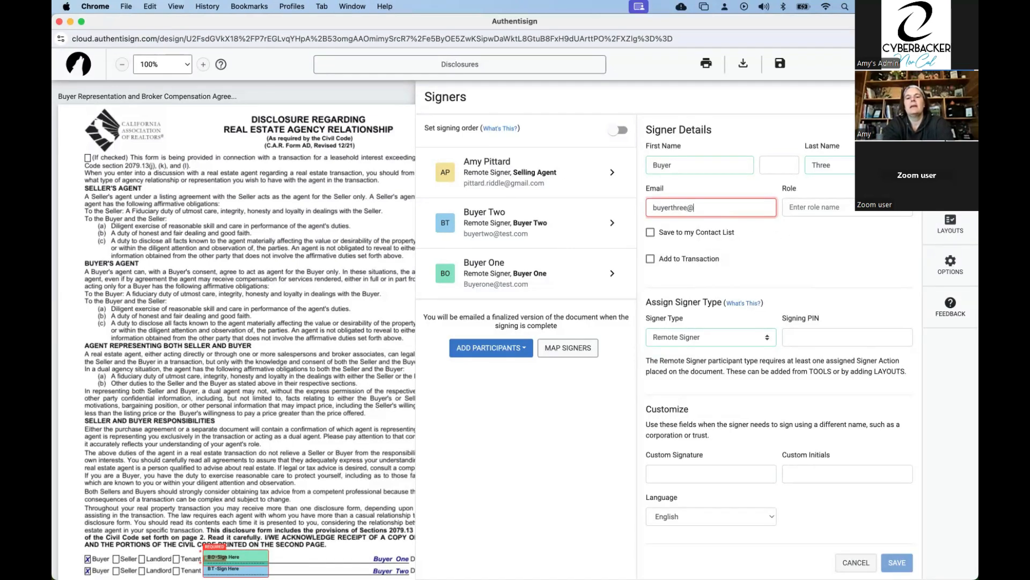
Look through the available roles for the new participant and set the signer type to Reviewer.
click(810, 207)
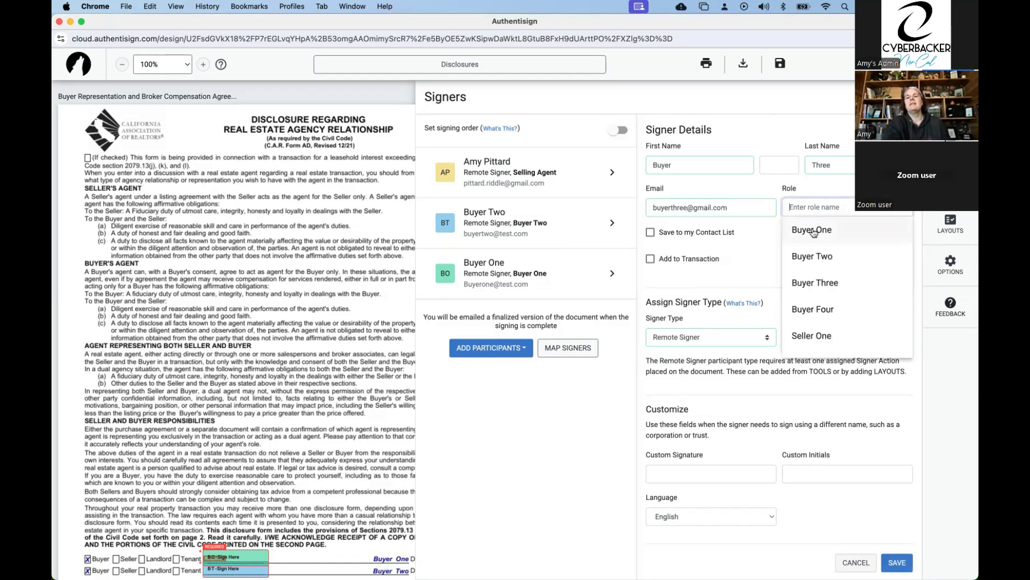
scroll(823, 318, down, 10)
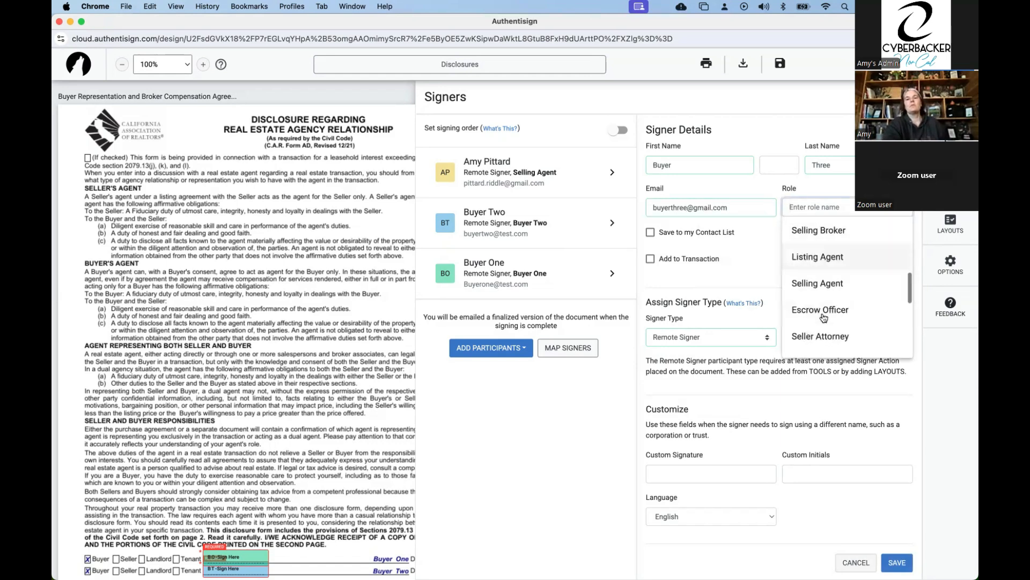
click(757, 237)
click(763, 338)
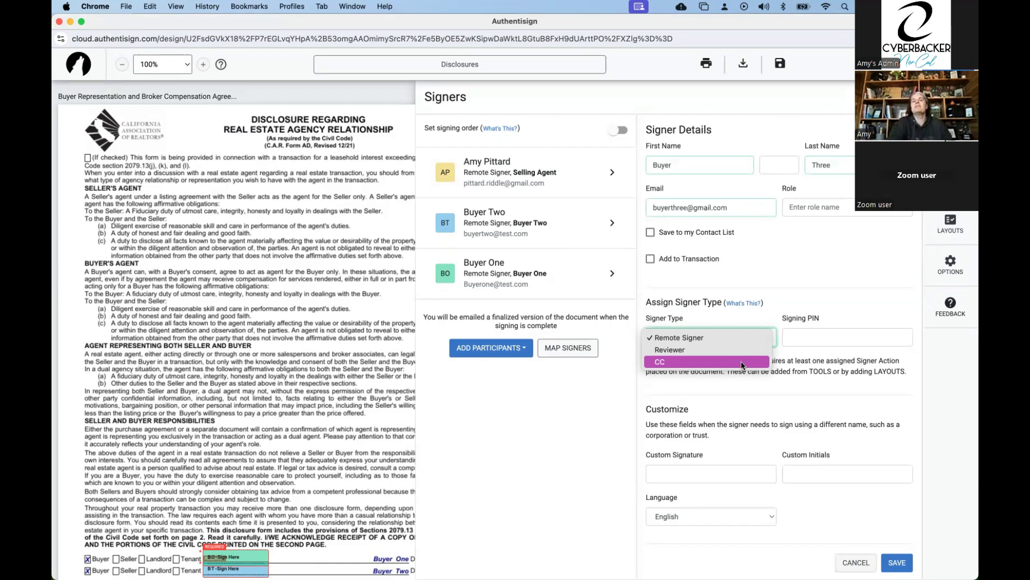
click(738, 352)
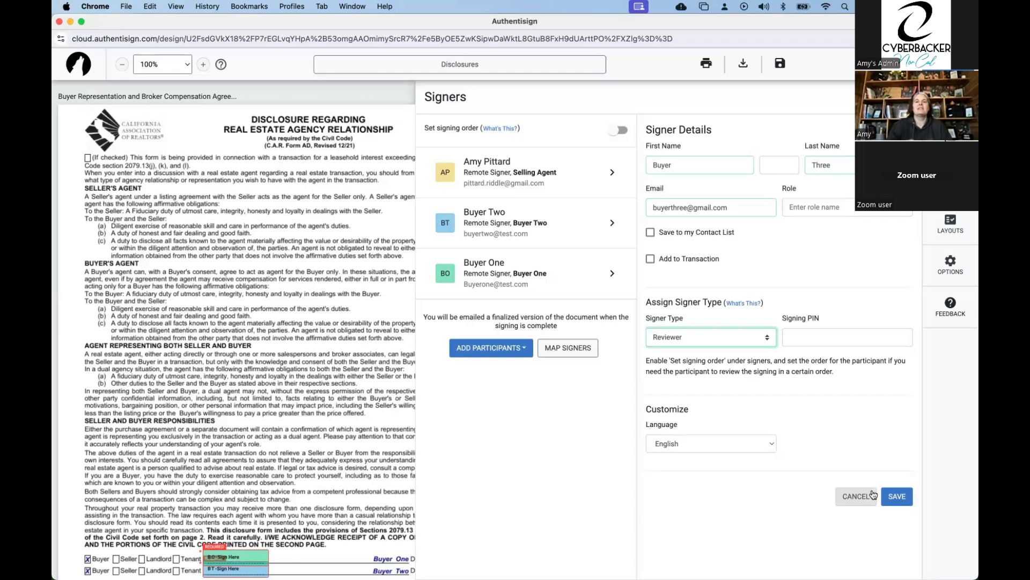
Try the CC signer type for the new participant and close the participant's details without saving.
click(743, 337)
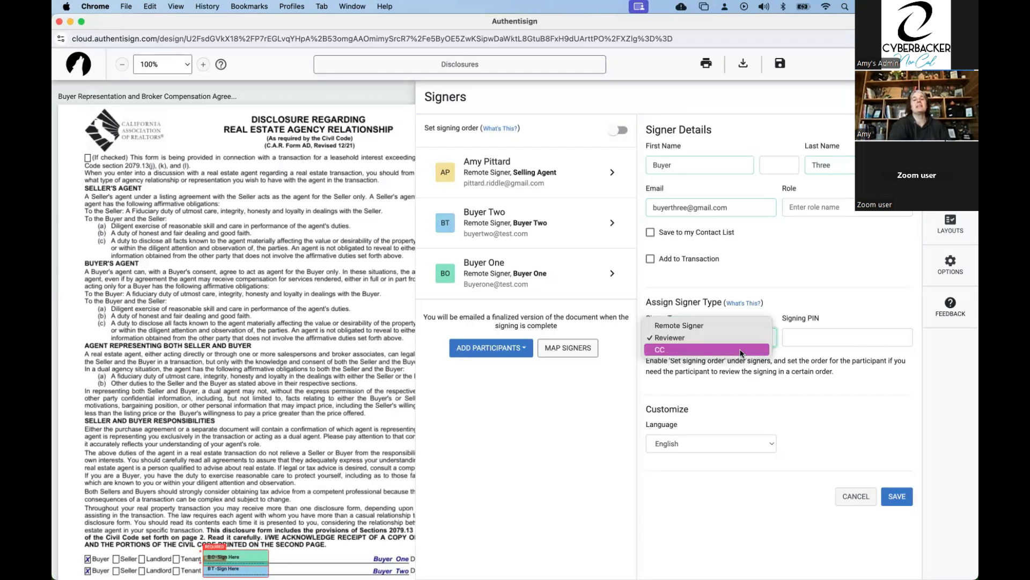
click(741, 354)
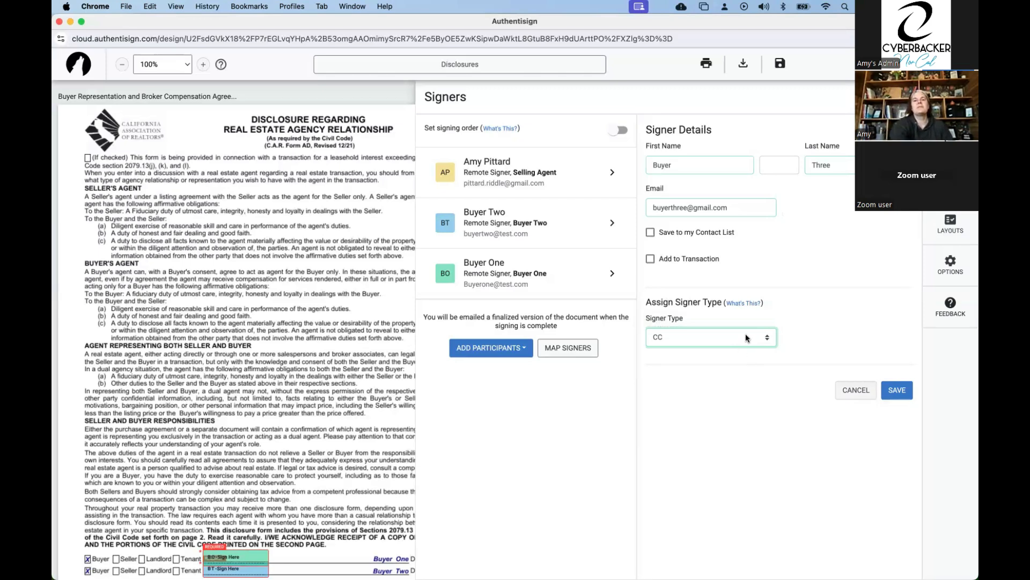
click(744, 344)
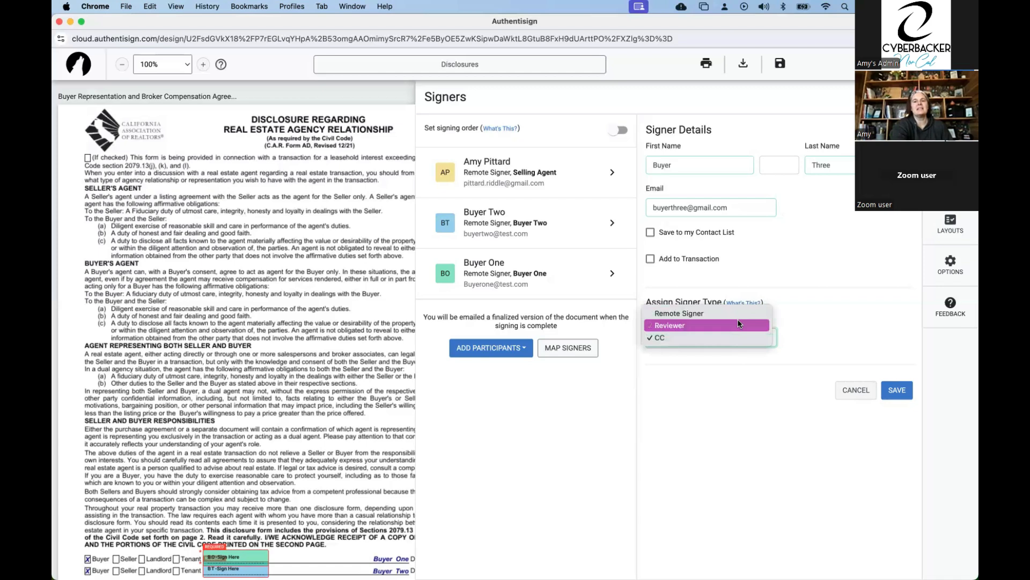
click(730, 371)
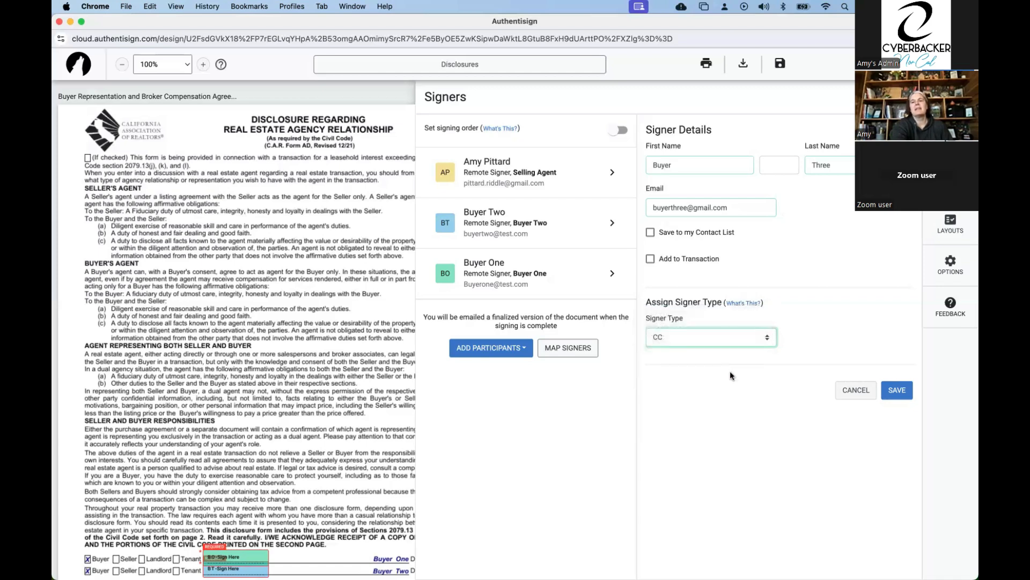
click(729, 332)
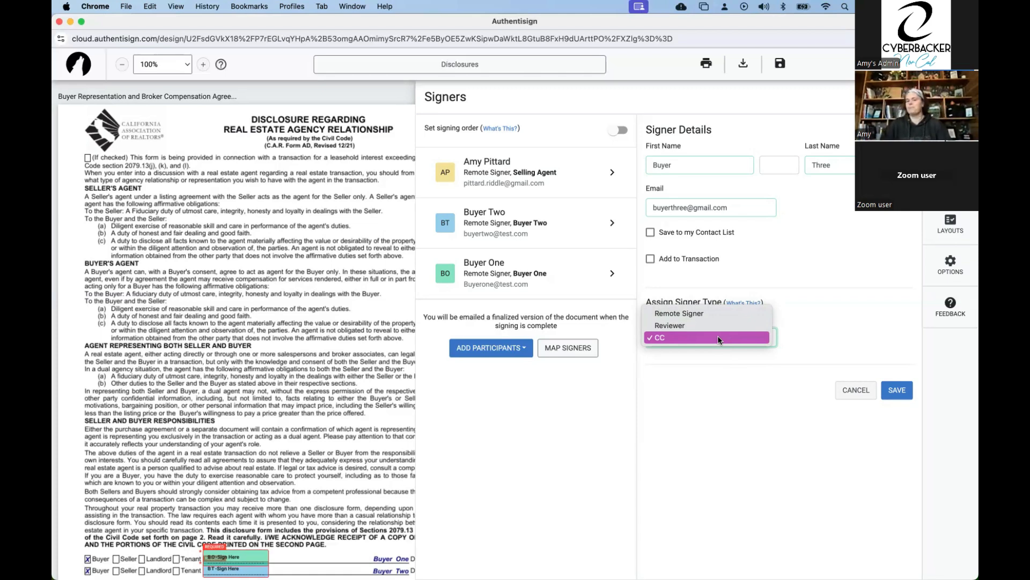
click(732, 390)
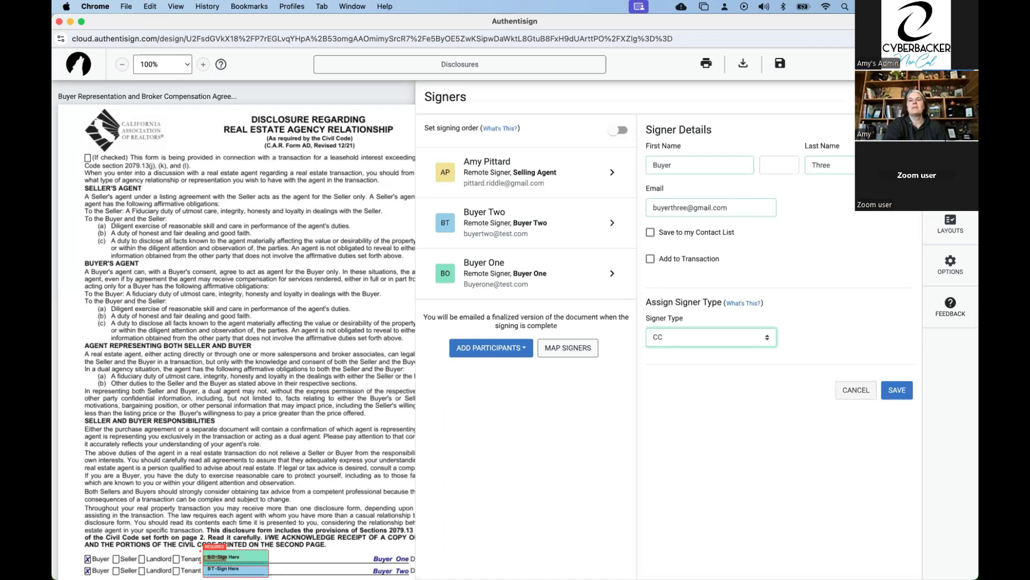
click(909, 97)
Open the signer details of Buyer Two and enable updating the transaction contact.
click(950, 101)
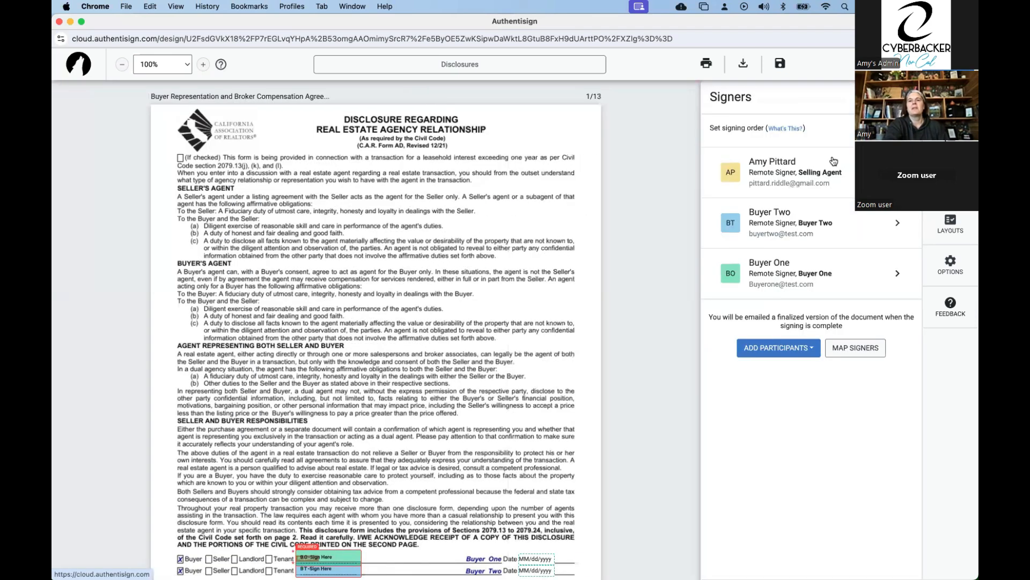
click(772, 225)
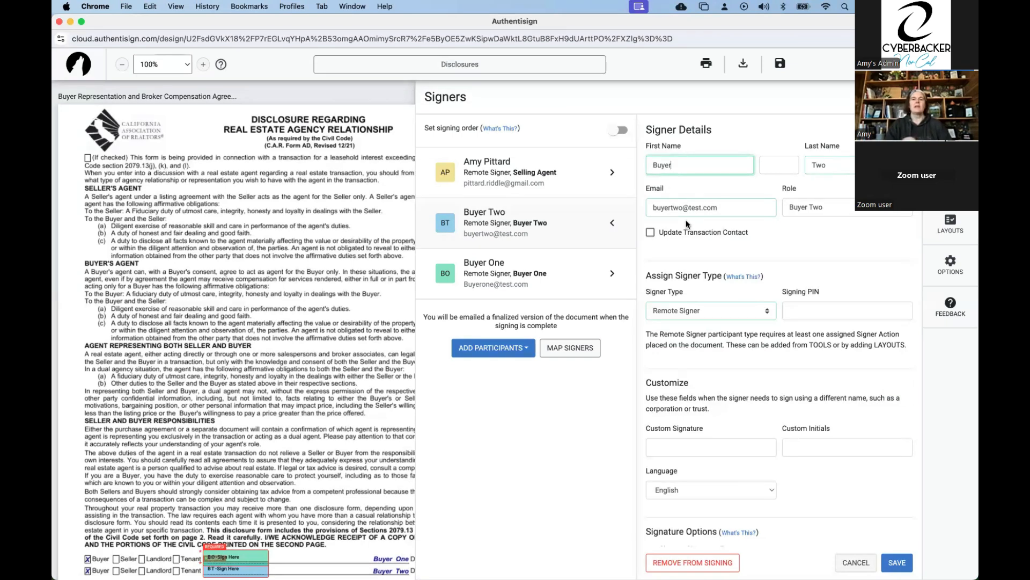
click(653, 236)
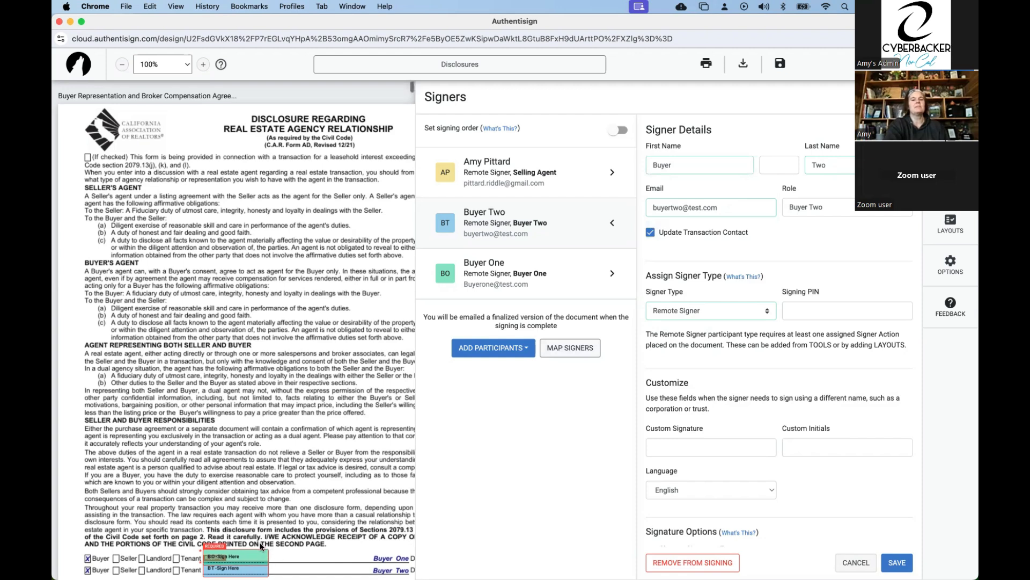
Review the signing layout mappings between signer roles and signers, and discard the unsaved changes to Buyer Two.
scroll(260, 542, down, 2)
click(572, 351)
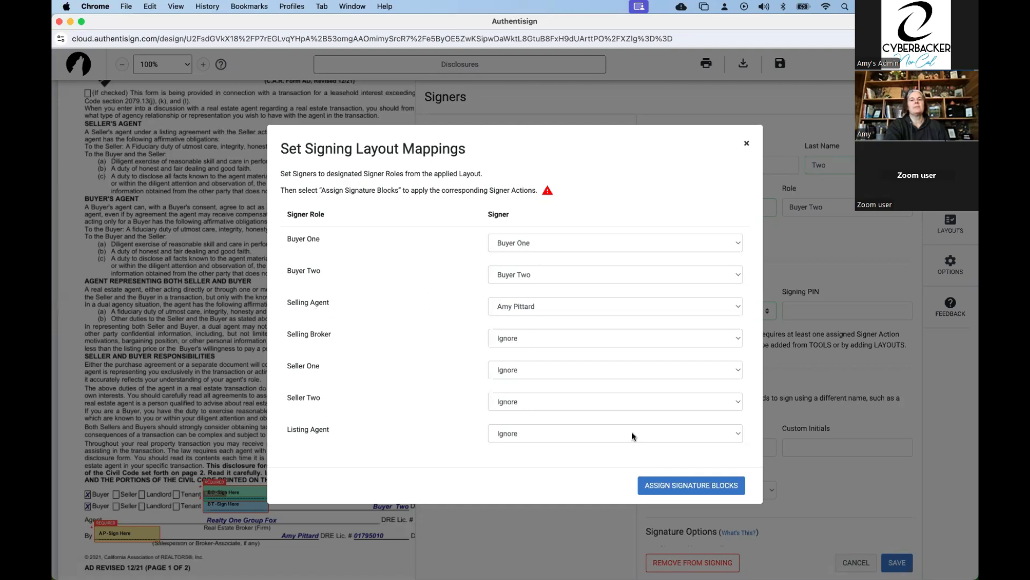
click(746, 143)
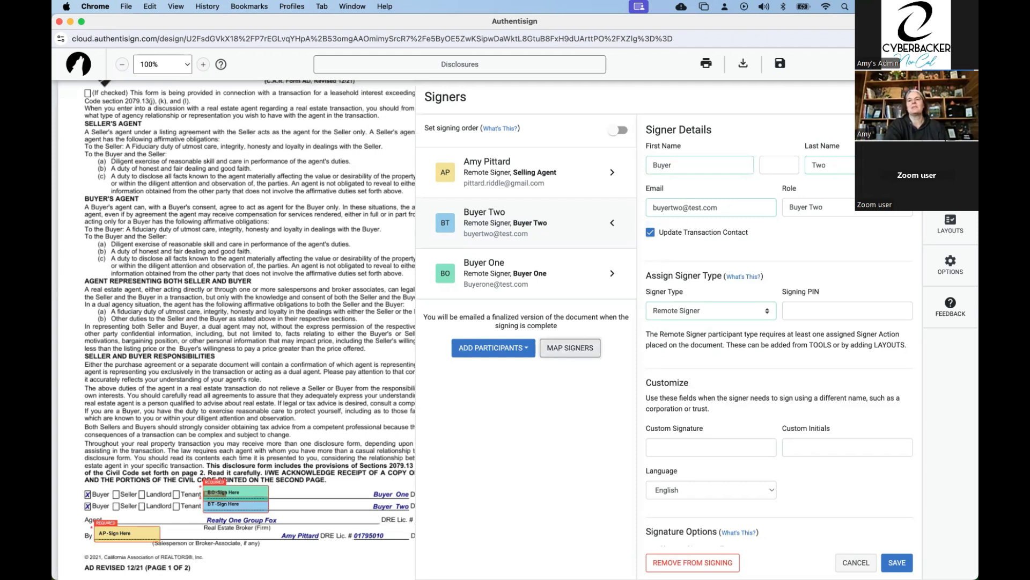
click(906, 98)
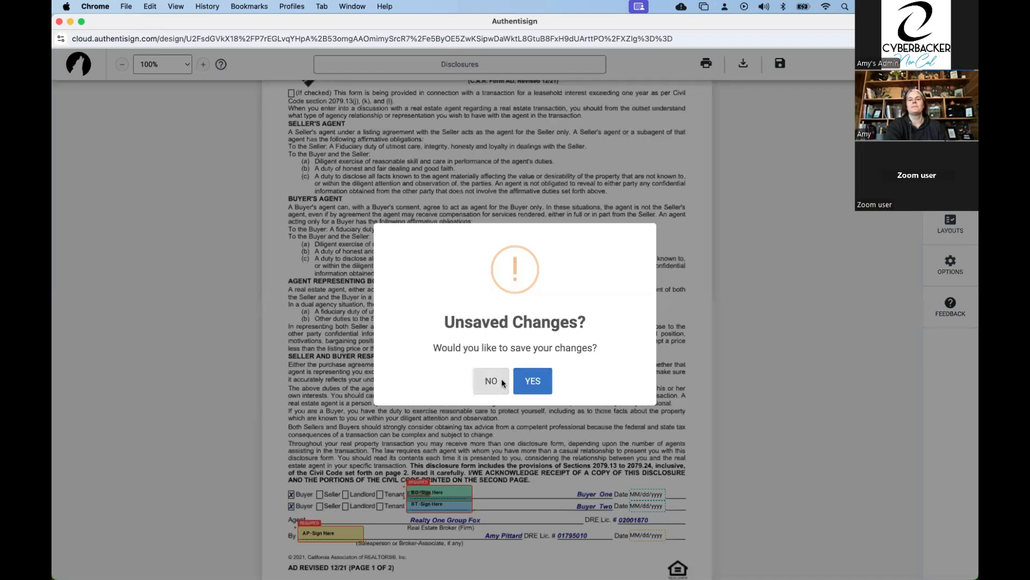
click(504, 383)
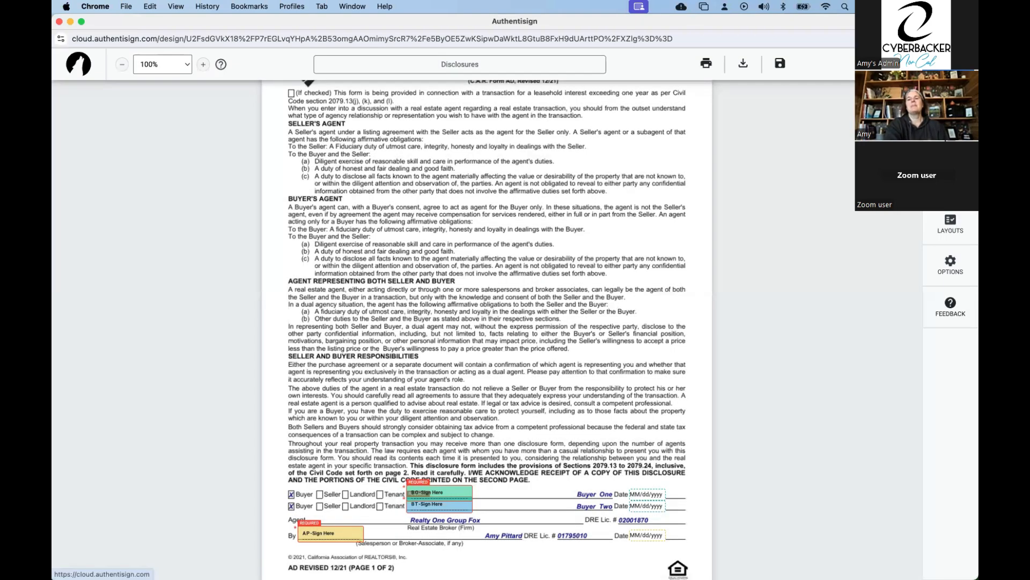
Reorder the documents by moving the Statewide Buyer and Seller Advisory to second place and the Market Conditions Advisory to first.
click(951, 101)
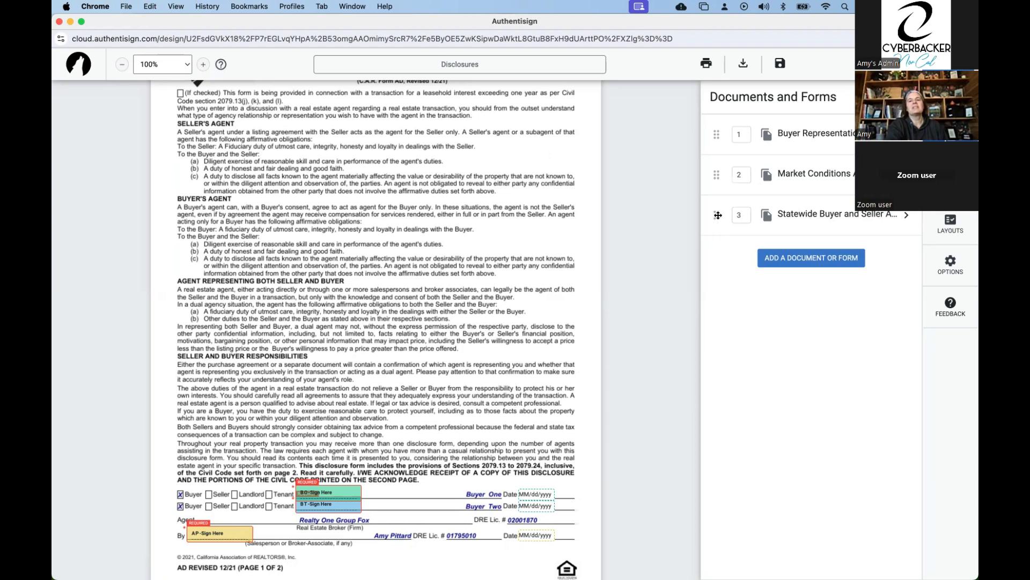
drag(718, 216, 729, 158)
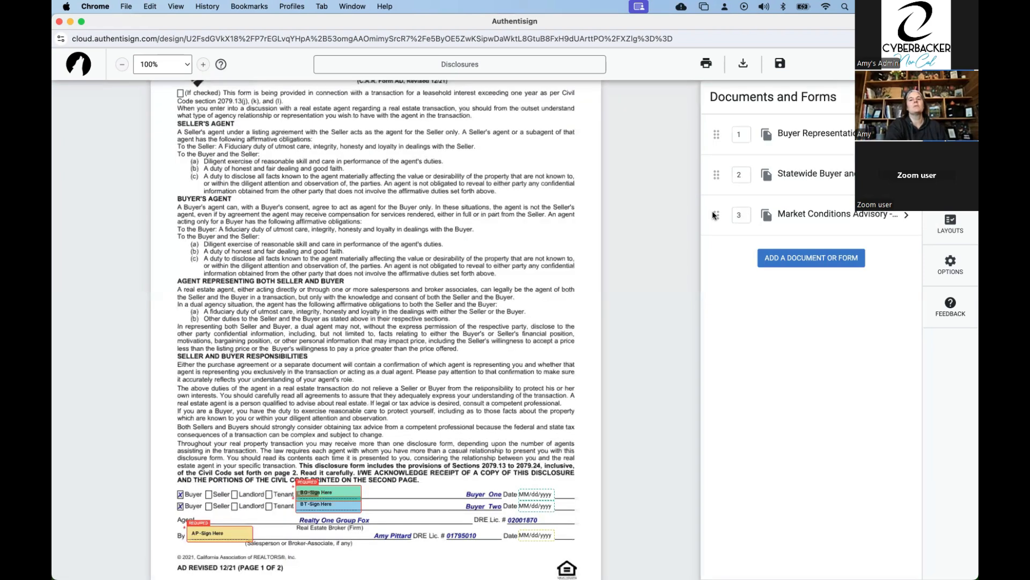
drag(712, 214, 737, 131)
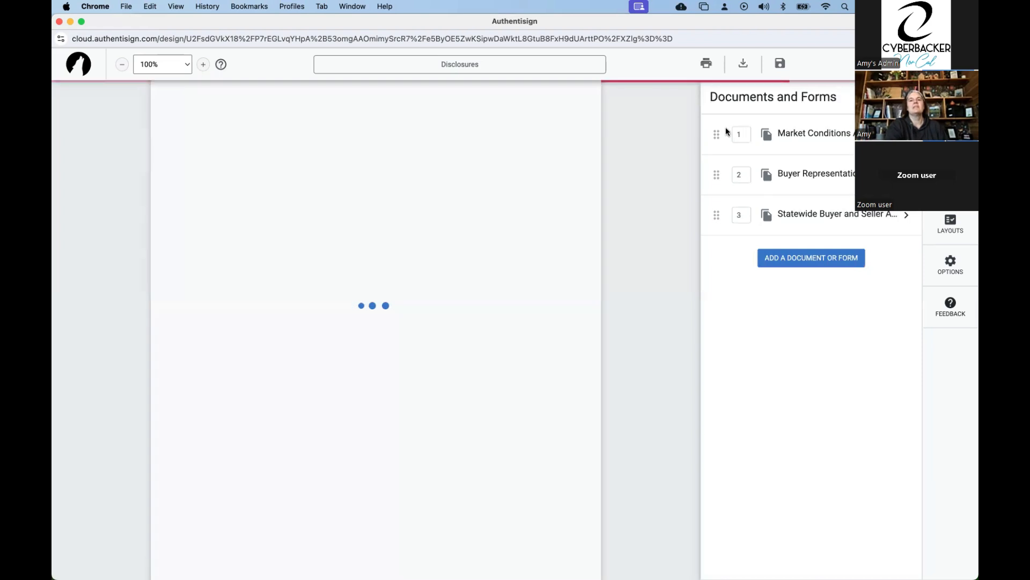
Change the Market Conditions Advisory's order number to 2 and after that to 3.
click(743, 134)
key(BackSpace)
text(2)
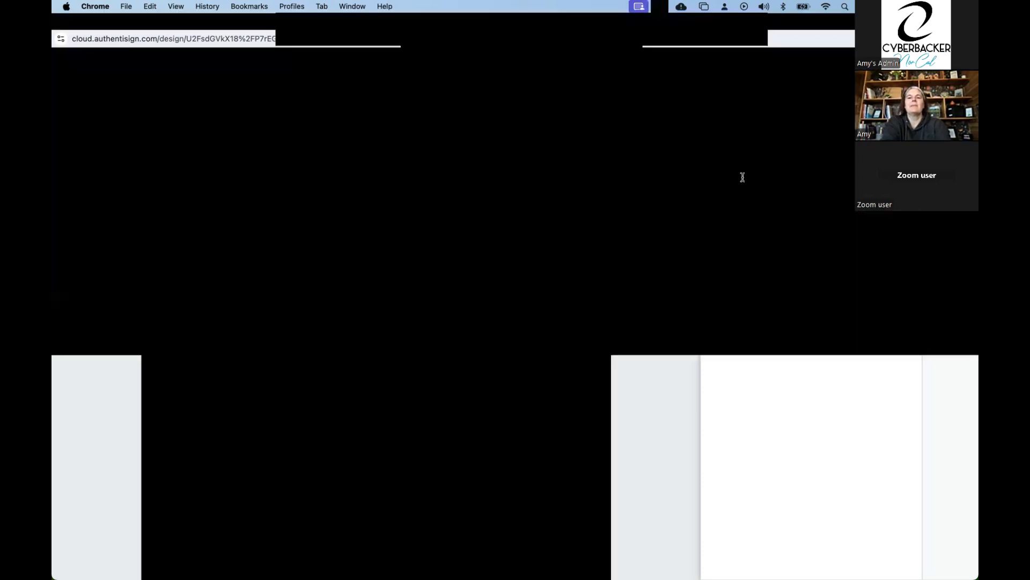
drag(742, 177, 732, 176)
text(3)
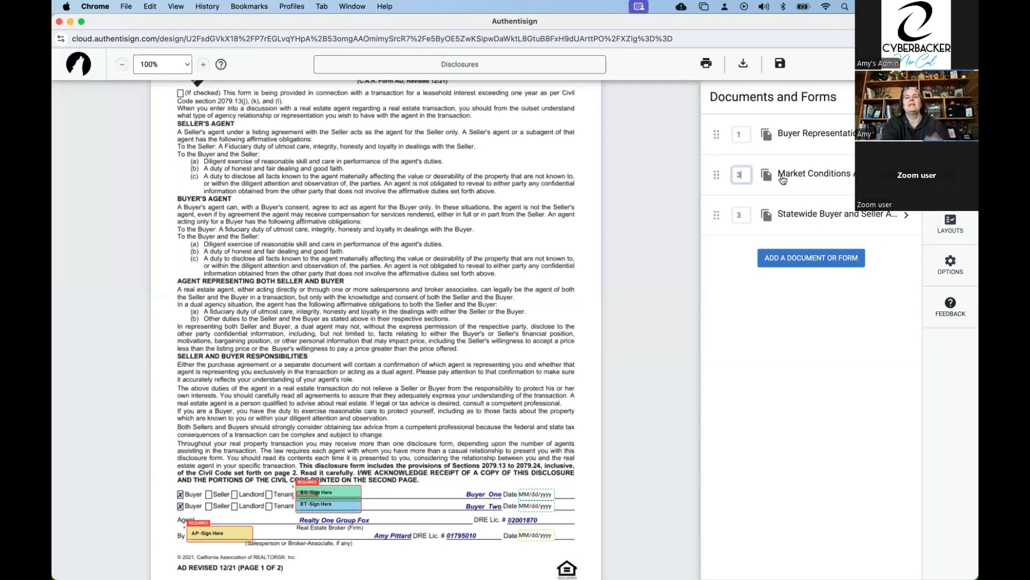
click(789, 178)
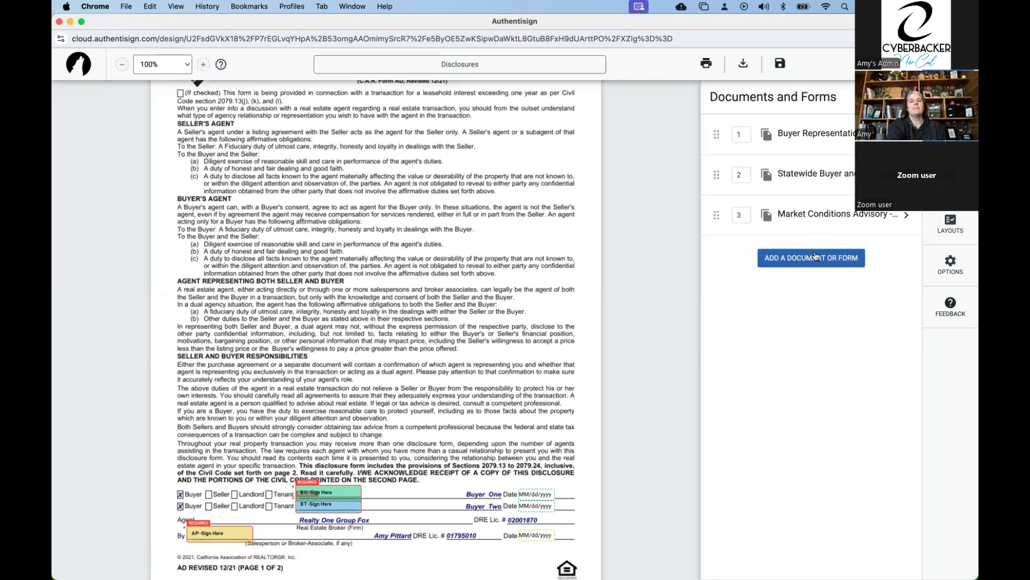
Add the Wildfire Disaster Advisory - 6/22 form from the transaction to the signing.
click(815, 257)
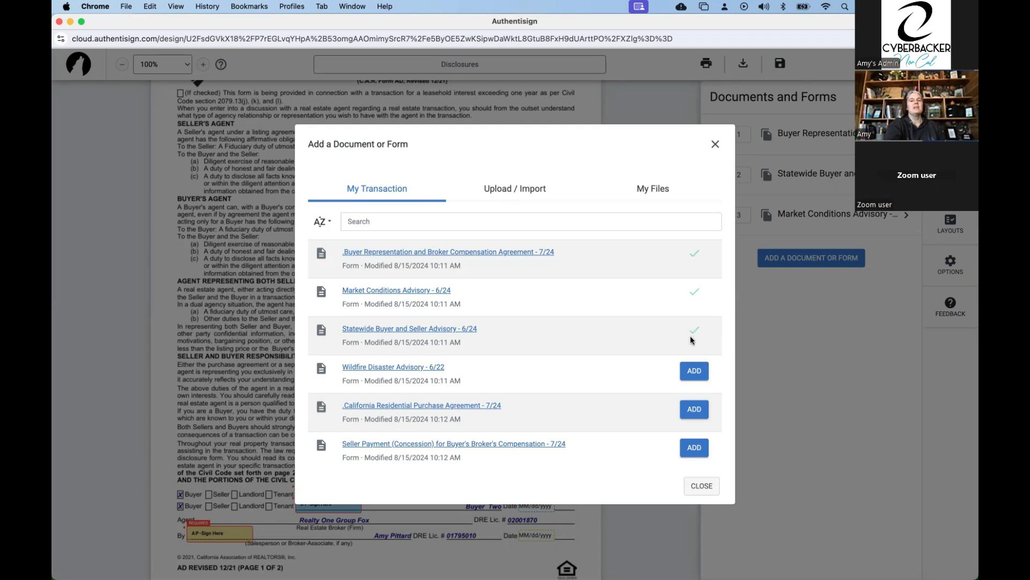
scroll(692, 436, down, 4)
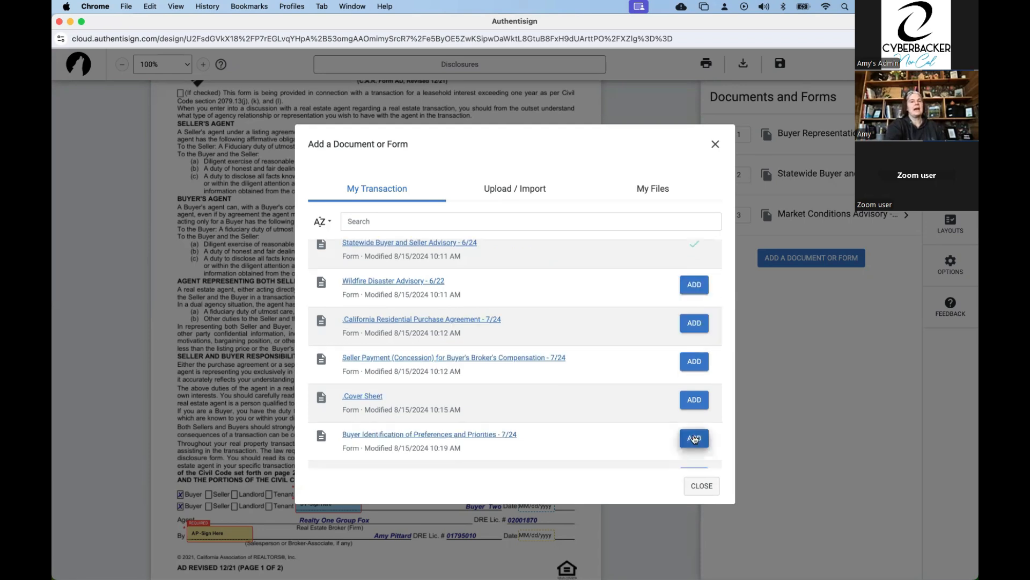
scroll(693, 306, up, 1)
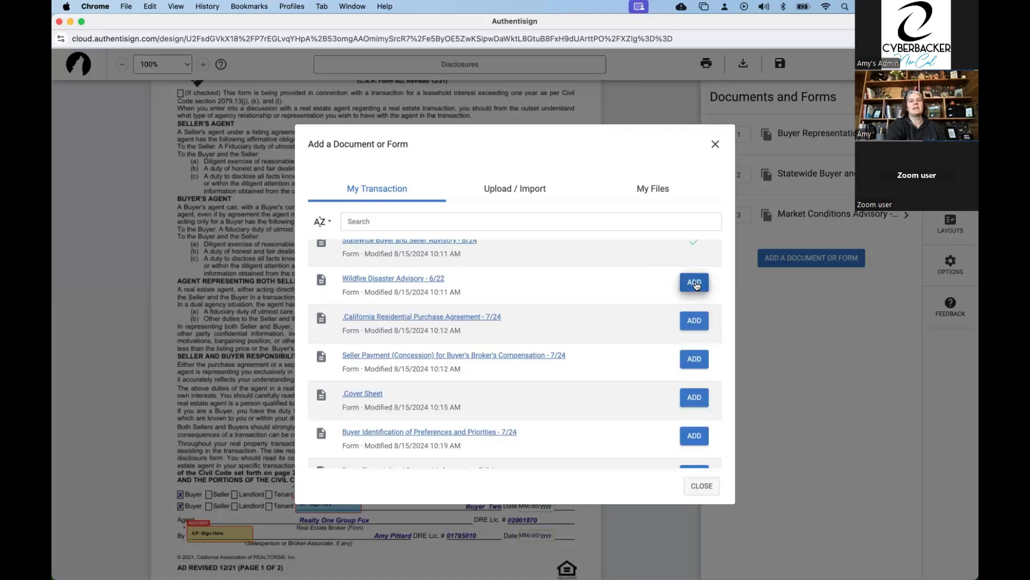
click(694, 283)
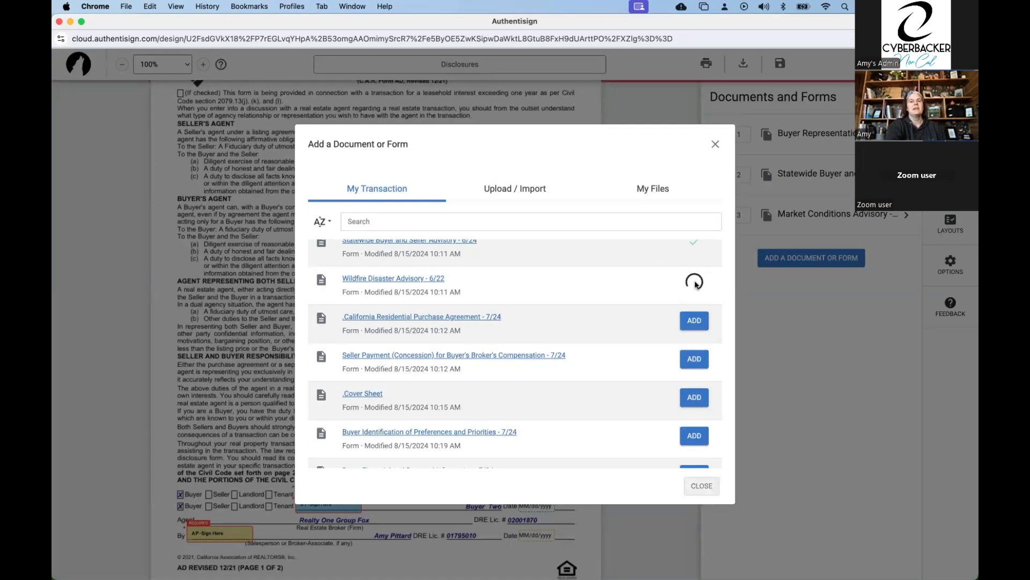
Upload the PDF Buyer_Contingency_Removal_1_-_624_ts88103 from the computer as an additional document in the signing.
click(523, 194)
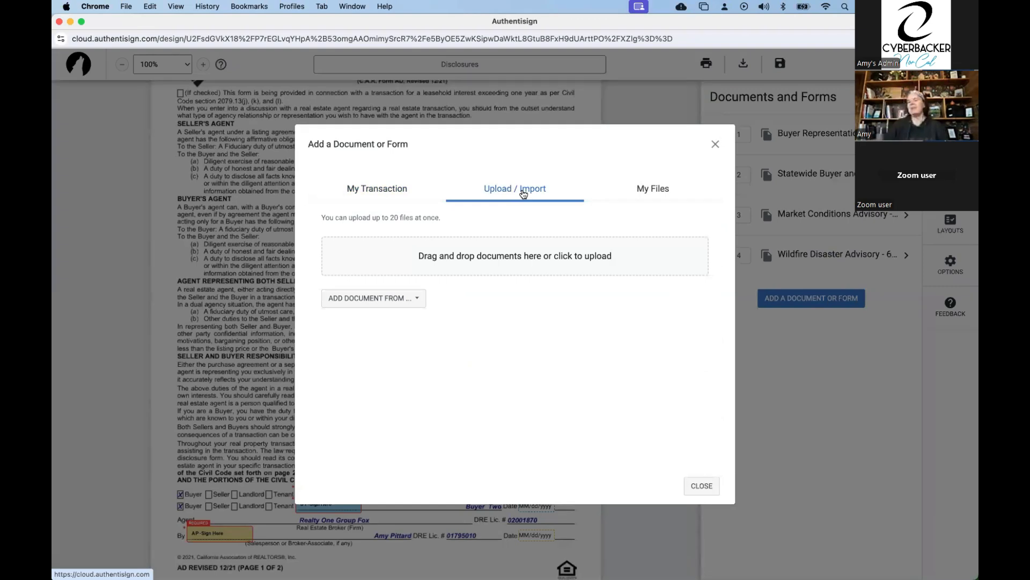
click(459, 262)
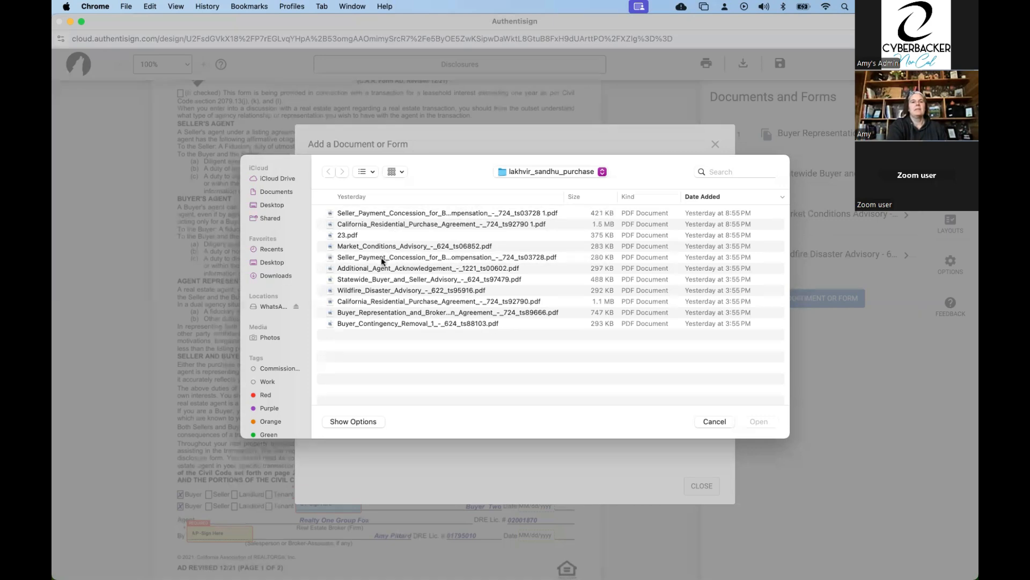
click(374, 325)
double_click(374, 325)
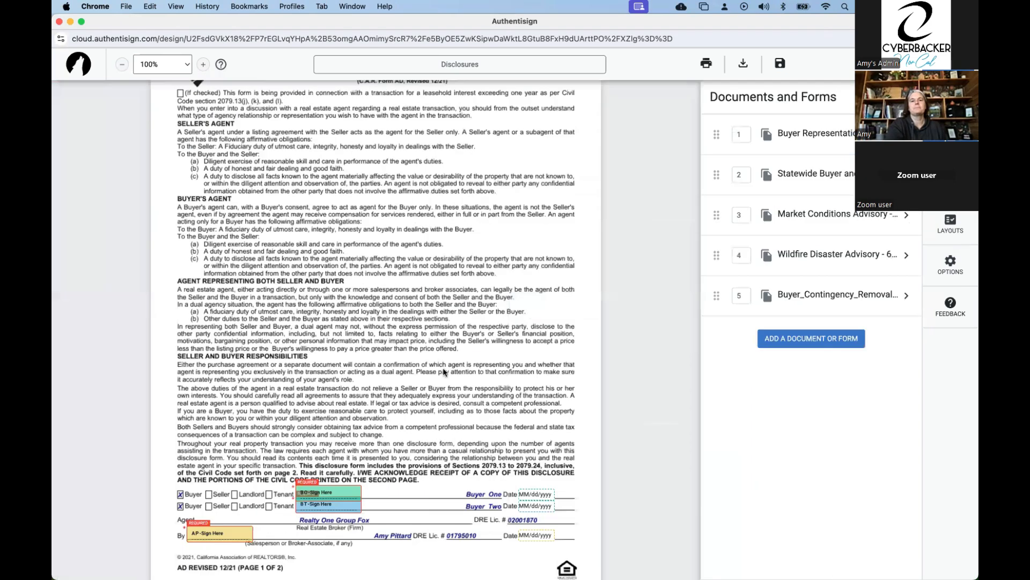
Check the uploaded Buyer Contingency Removal form and move it to first place in the document order.
scroll(444, 372, up, 1)
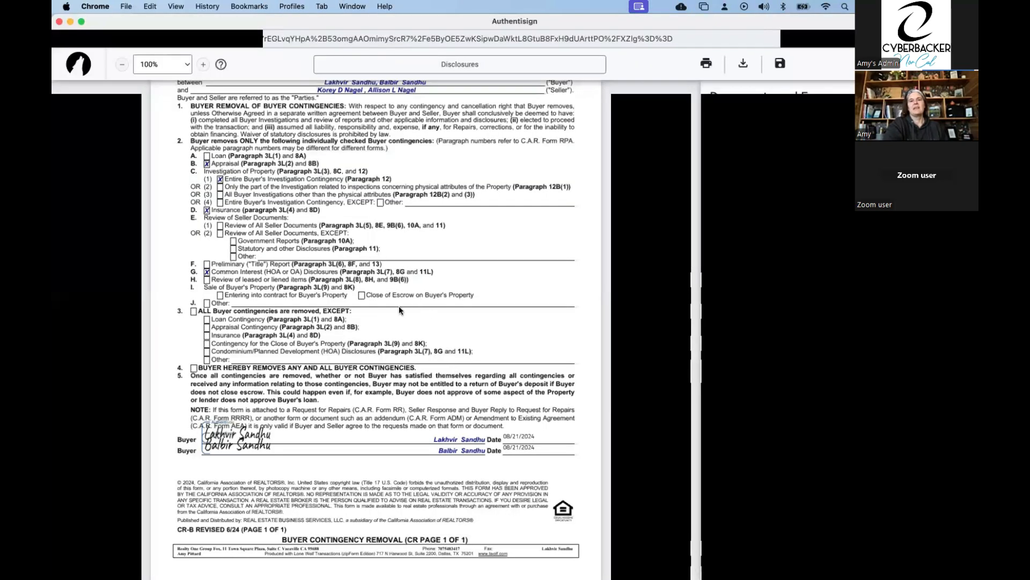
scroll(398, 306, up, 2)
scroll(398, 307, down, 2)
scroll(399, 306, up, 1)
scroll(692, 293, up, 2)
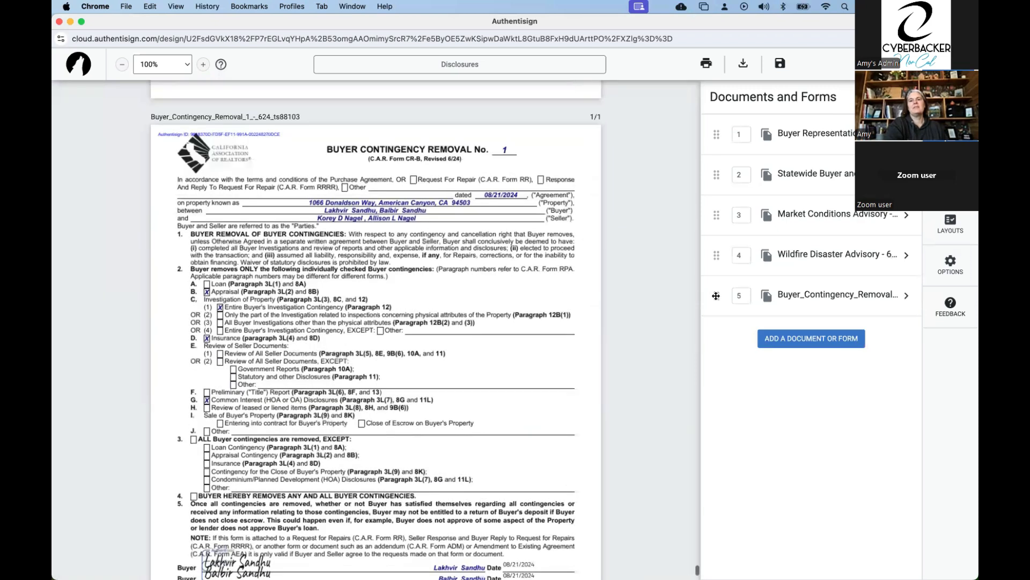
drag(716, 296, 718, 131)
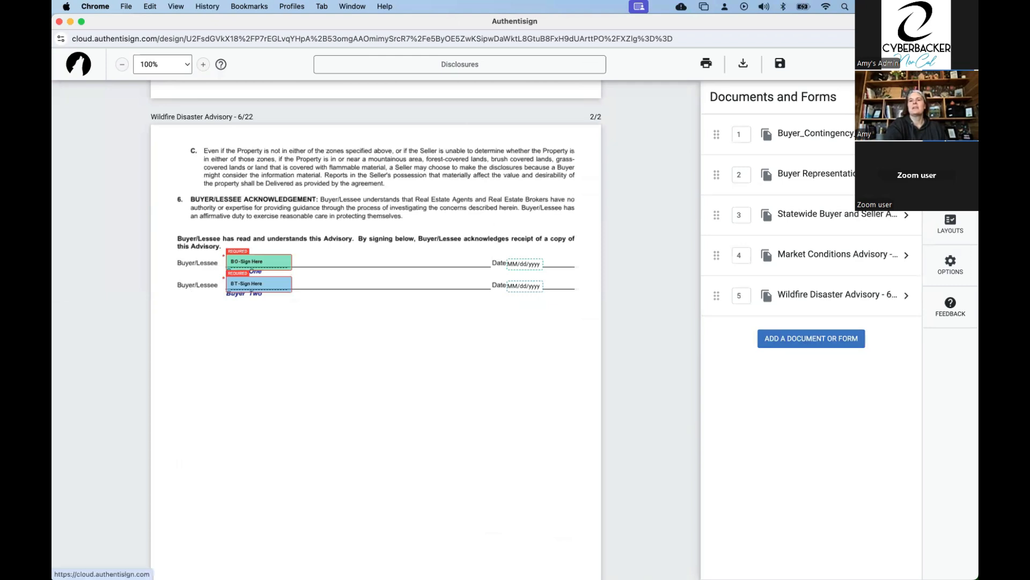
Review the name, layout and page settings of the Buyer Representation and Broker Compensation Agreement, and close them.
click(808, 173)
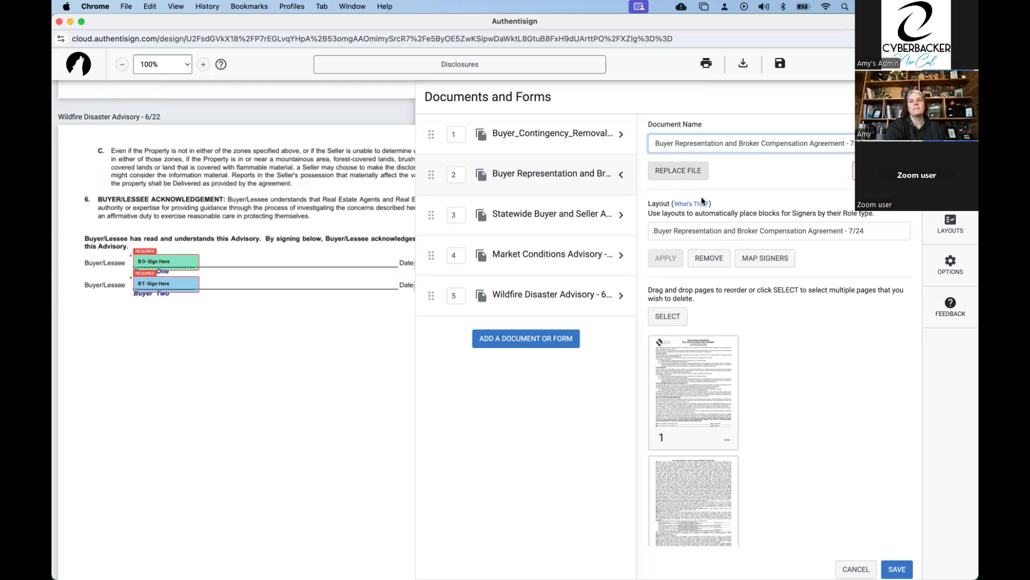
scroll(689, 282, down, 1)
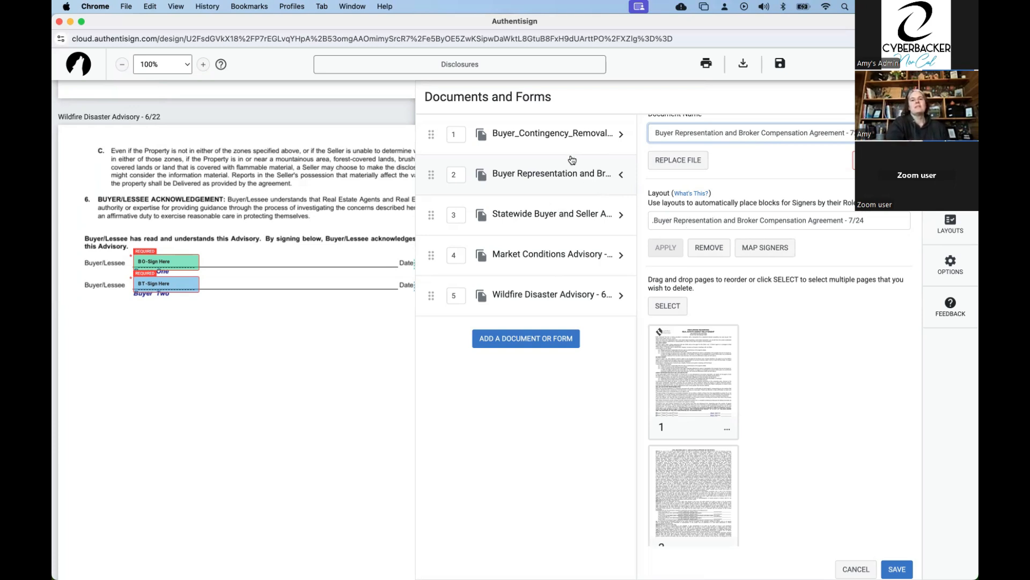
click(909, 97)
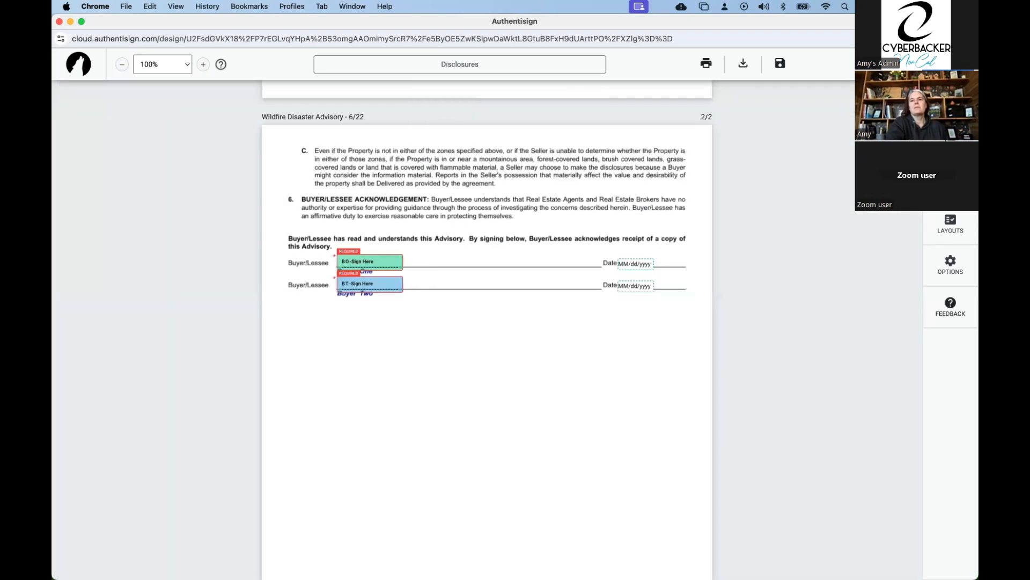
Open the Buyer Contingency Removal document's settings and search its available layouts for "contingency" and "buyer con".
click(951, 100)
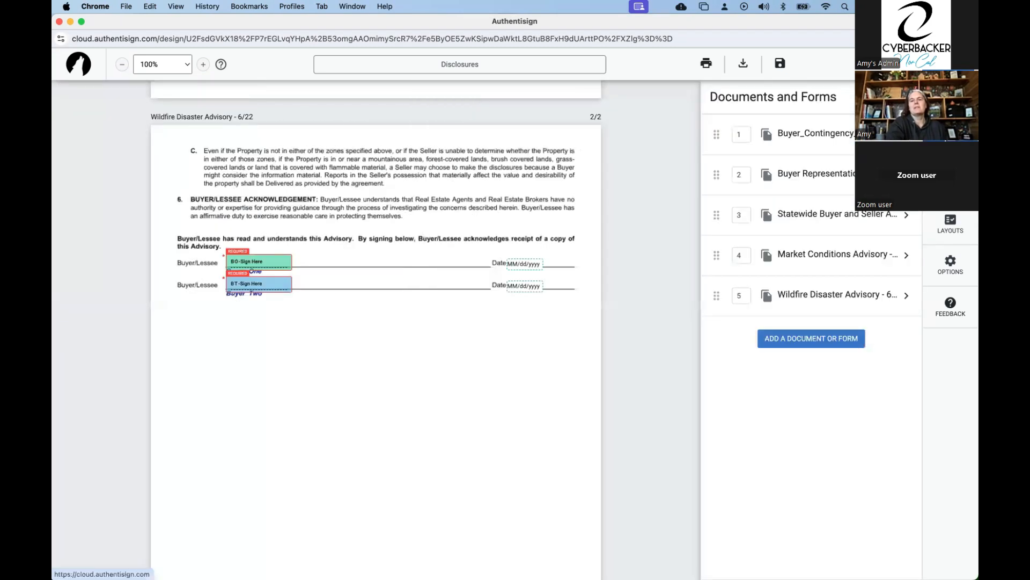
click(815, 135)
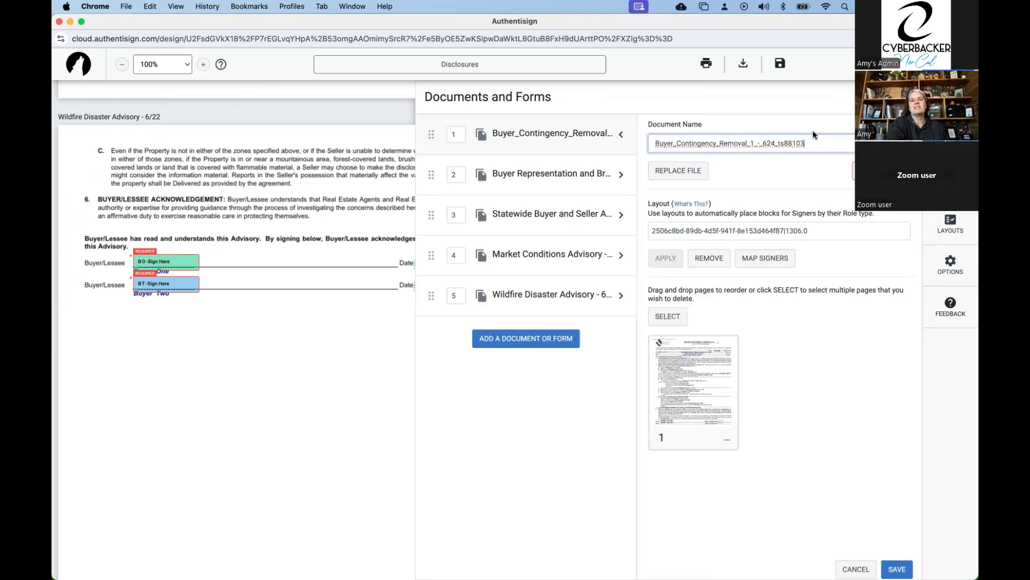
click(741, 230)
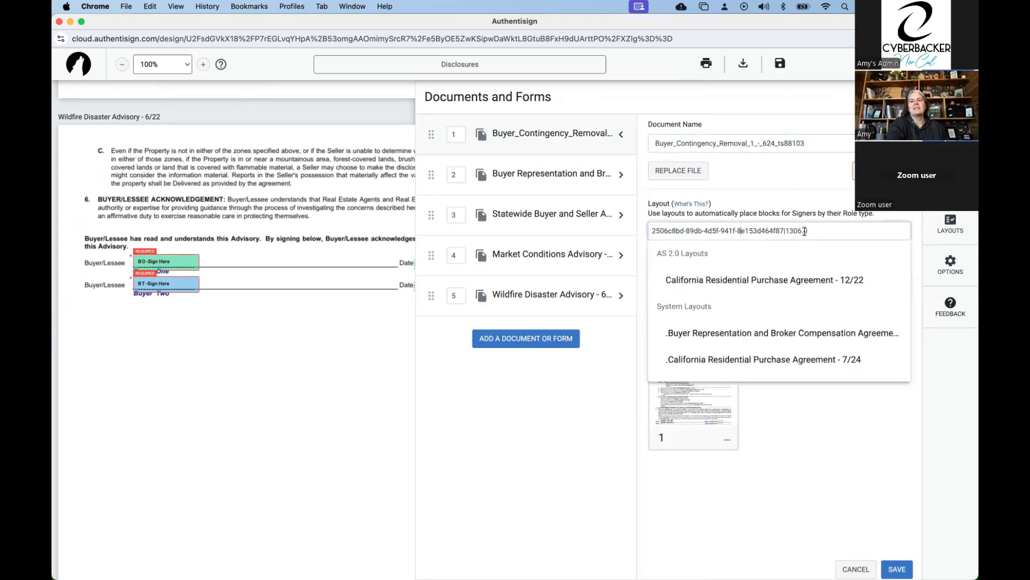
key(super+a)
key(BackSpace)
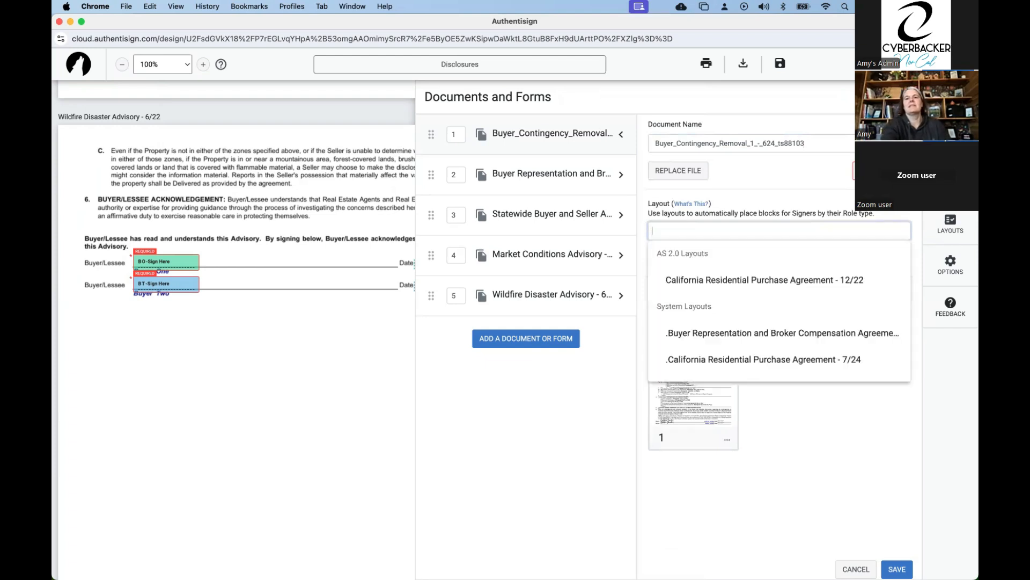
text(con)
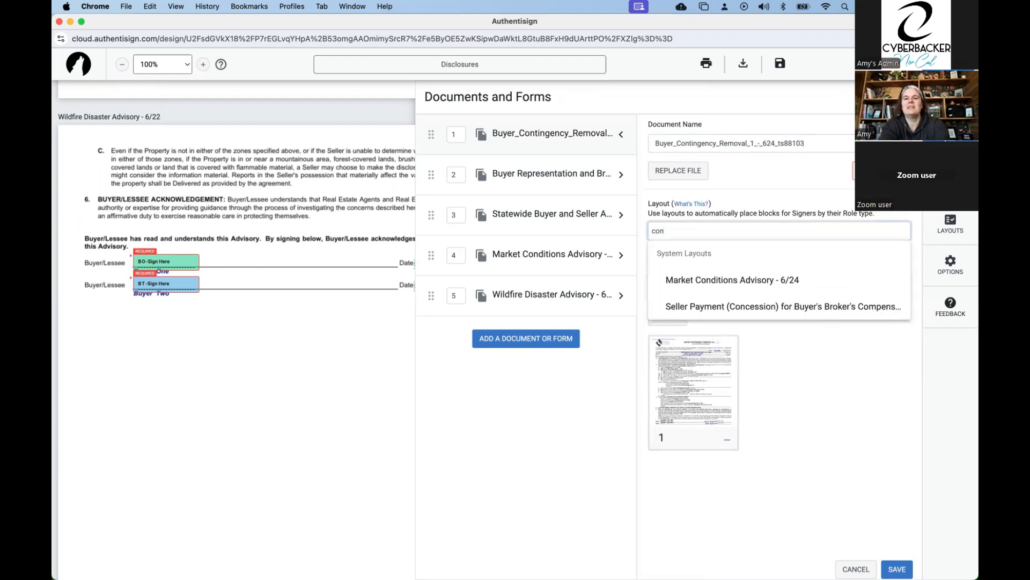
text(tingency)
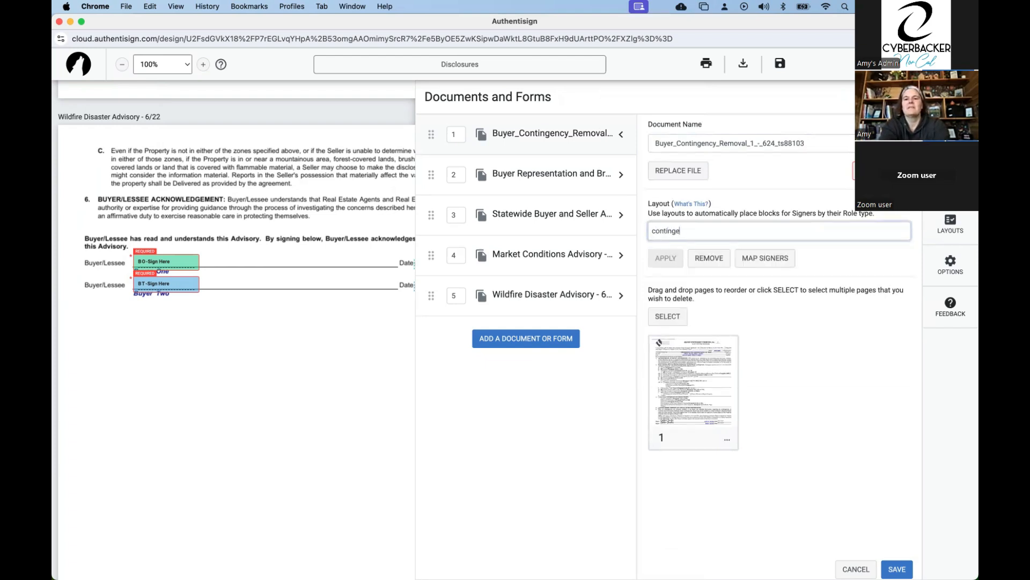
key(BackSpace)
key(BackSpace)
key(BackSpace)
key(BackSpace)
key(BackSpace)
key(BackSpace)
key(BackSpace)
key(BackSpace)
key(BackSpace)
key(BackSpace)
key(BackSpace)
key(BackSpace)
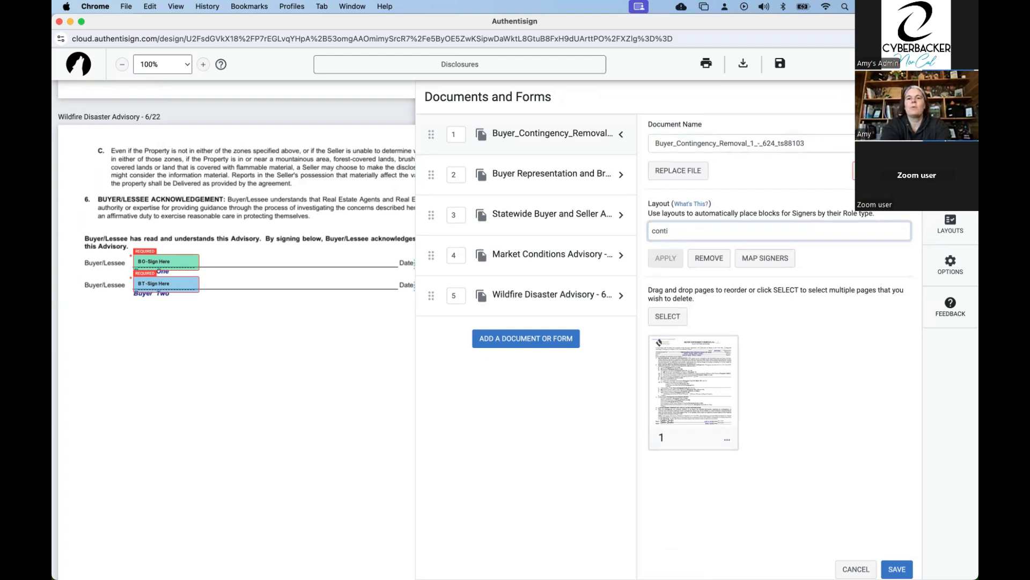
text(buye)
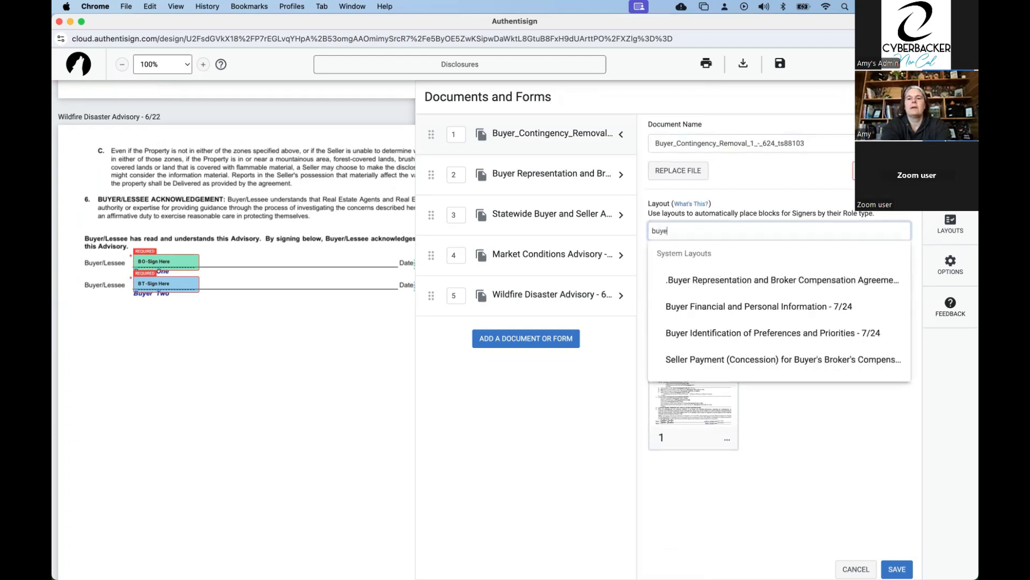
text(r con)
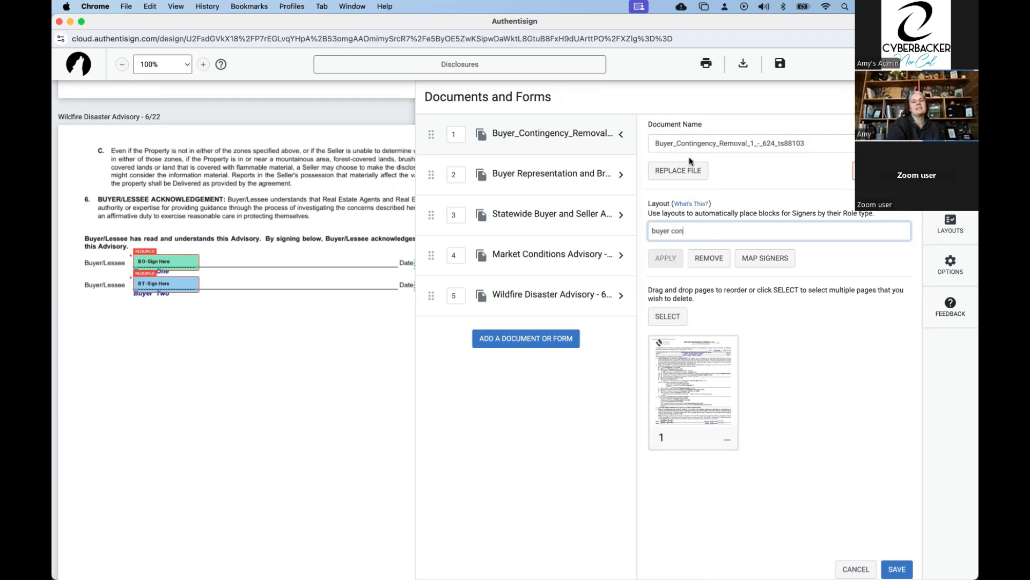
Try the Seller Payment (Concession) for Buyer's Broker's Compensation - 7/24 layout for the Buyer Contingency Removal document.
triple_click(674, 232)
key(BackSpace)
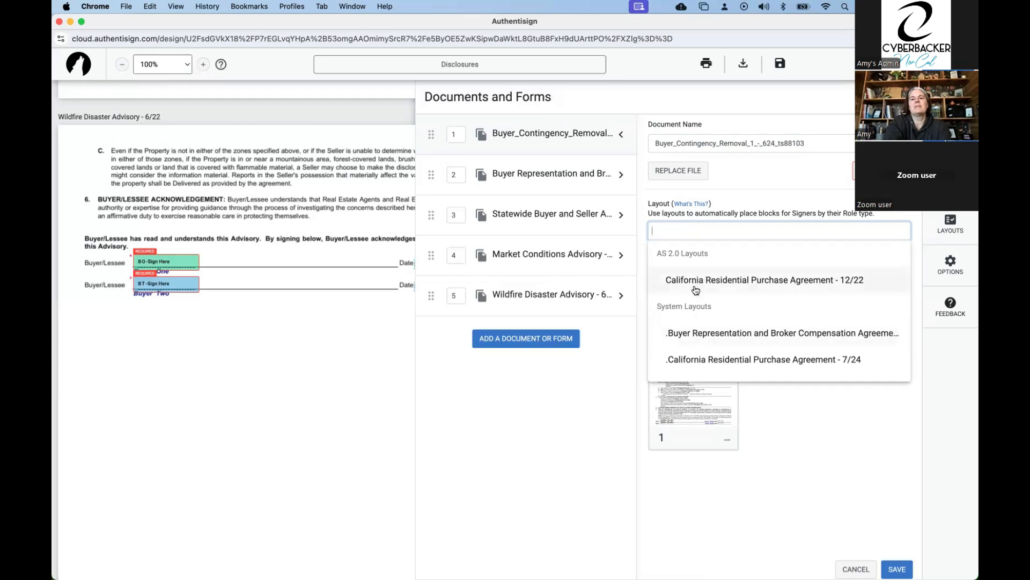
scroll(695, 290, down, 5)
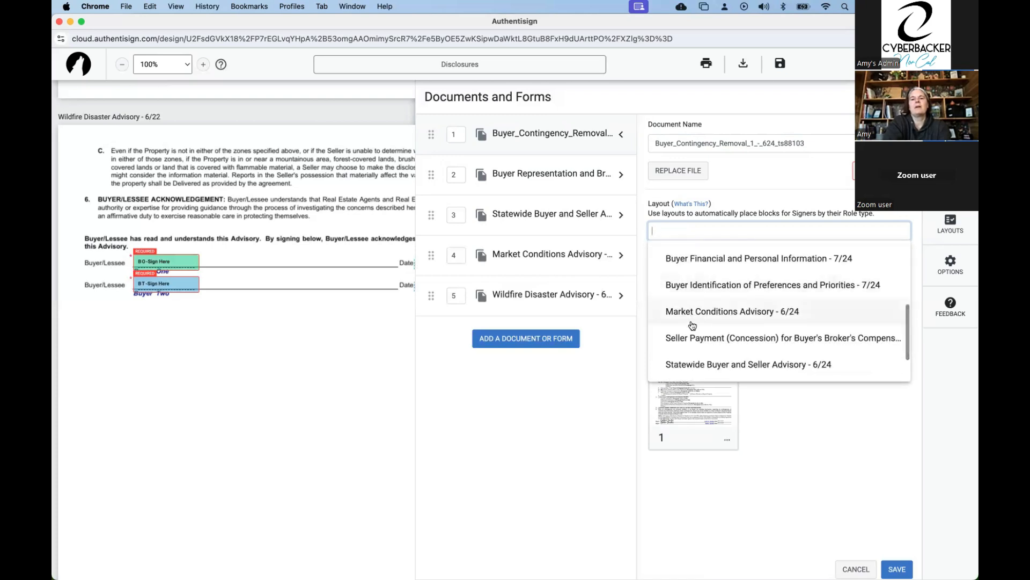
scroll(692, 326, down, 2)
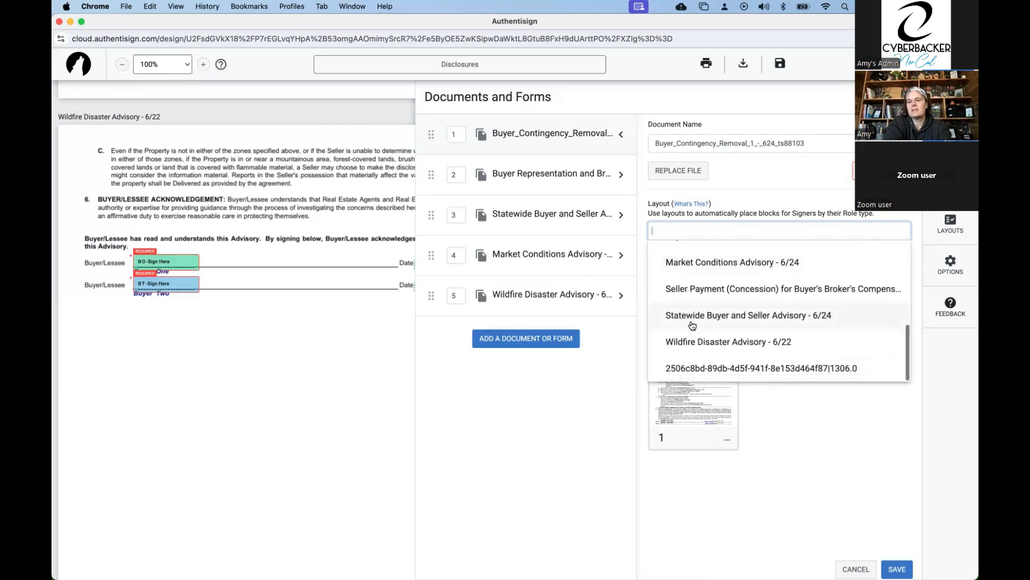
scroll(692, 325, up, 1)
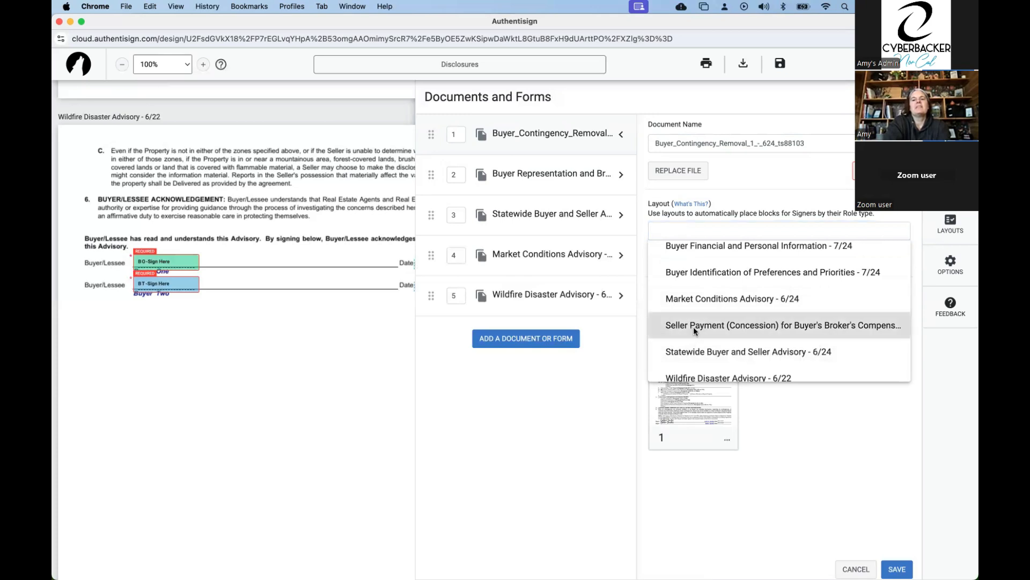
click(693, 326)
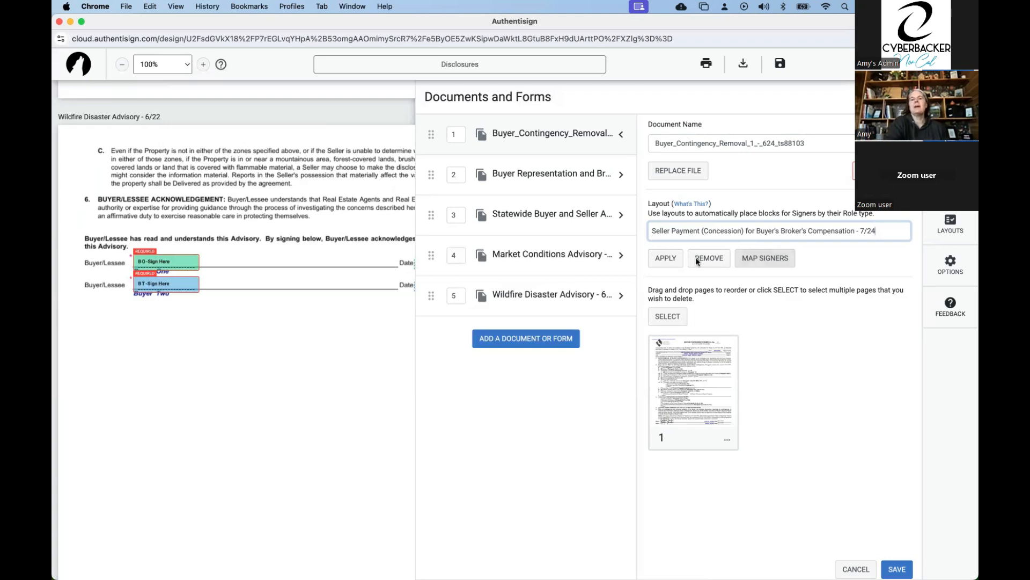
Examine the Buyer Representation and Broker Compensation Agreement's layout, page thumbnails and the page options for page 5.
click(565, 180)
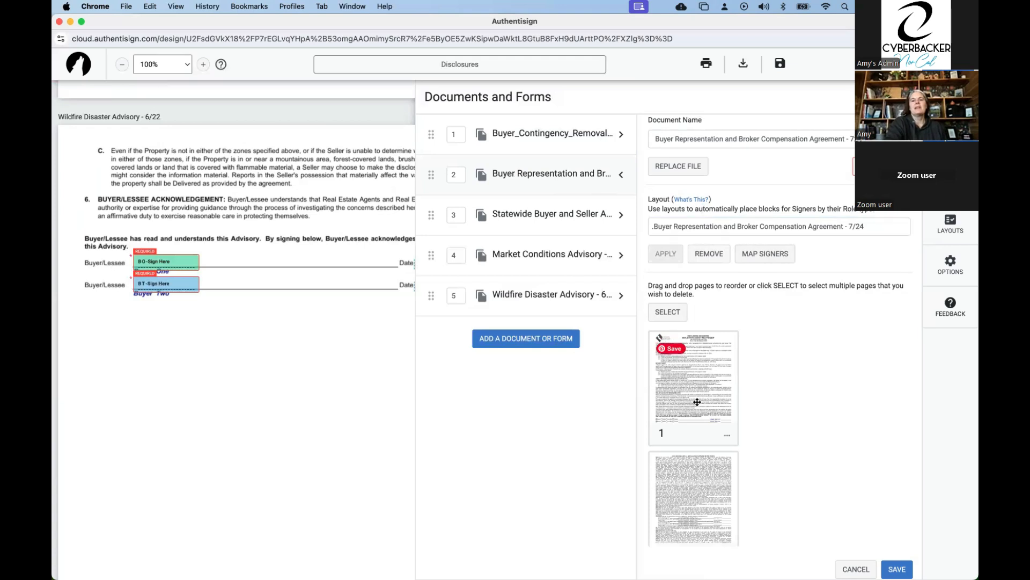
scroll(696, 402, down, 3)
scroll(696, 402, down, 12)
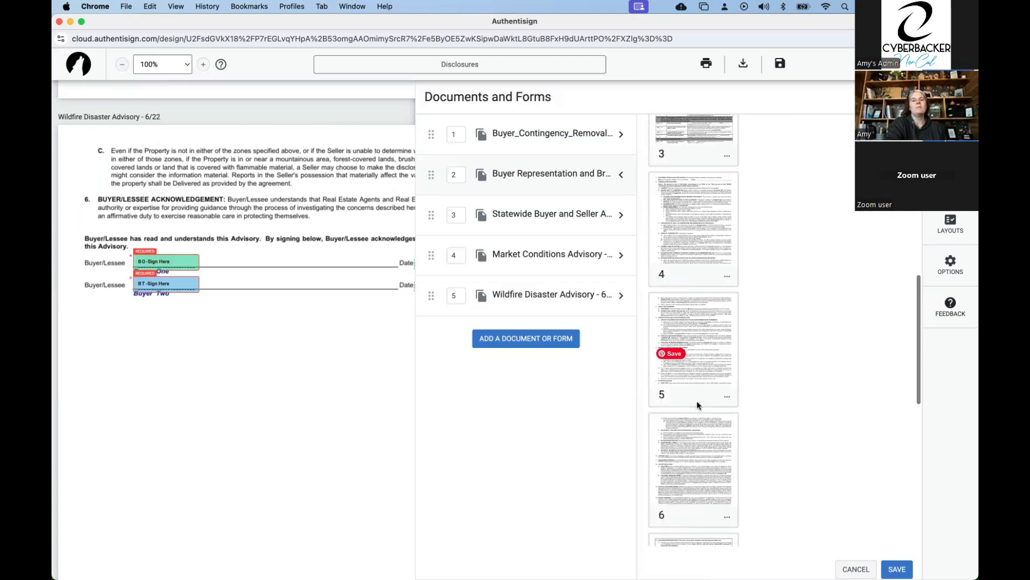
scroll(697, 401, down, 3)
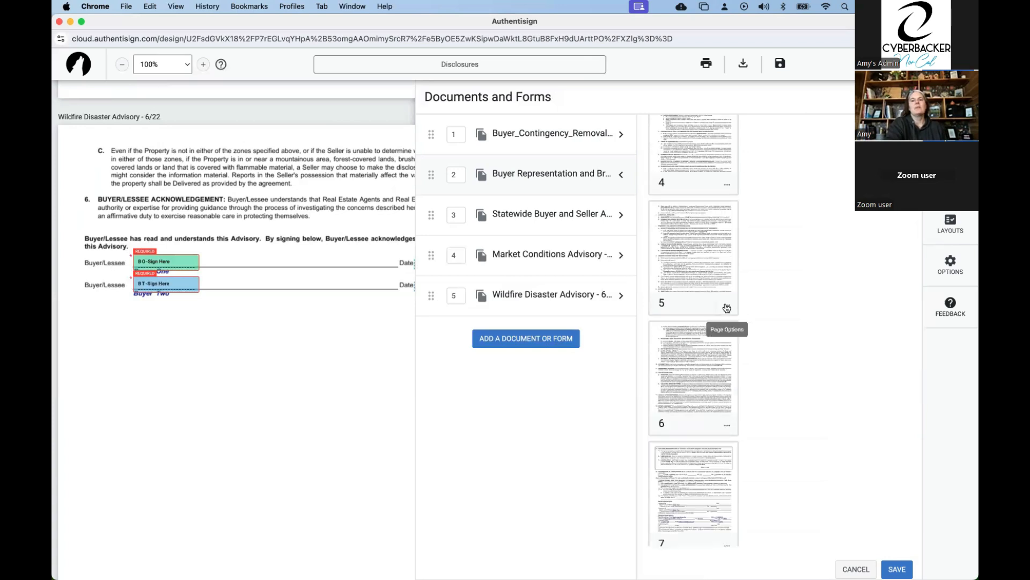
click(727, 306)
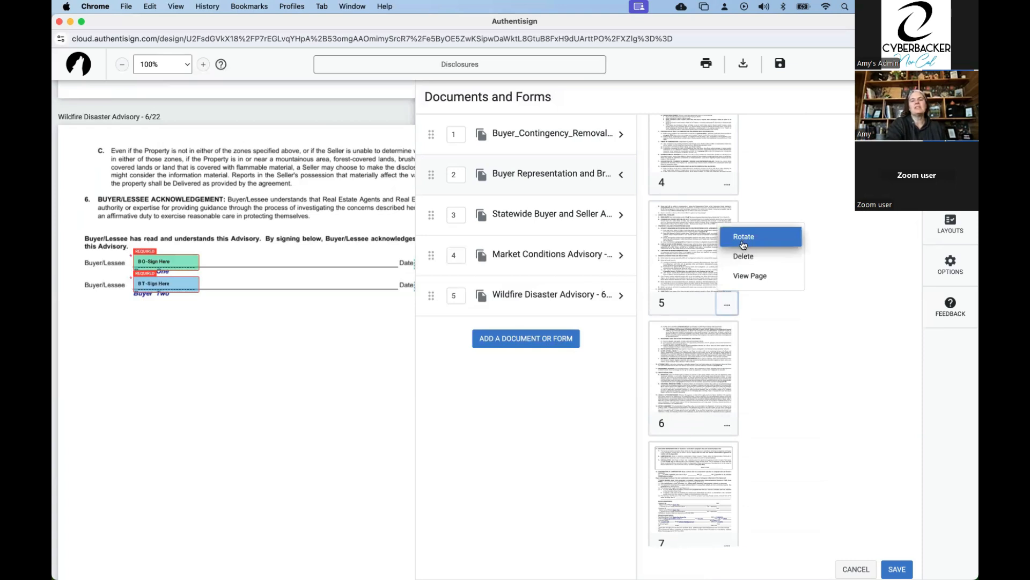
click(784, 308)
scroll(784, 309, up, 5)
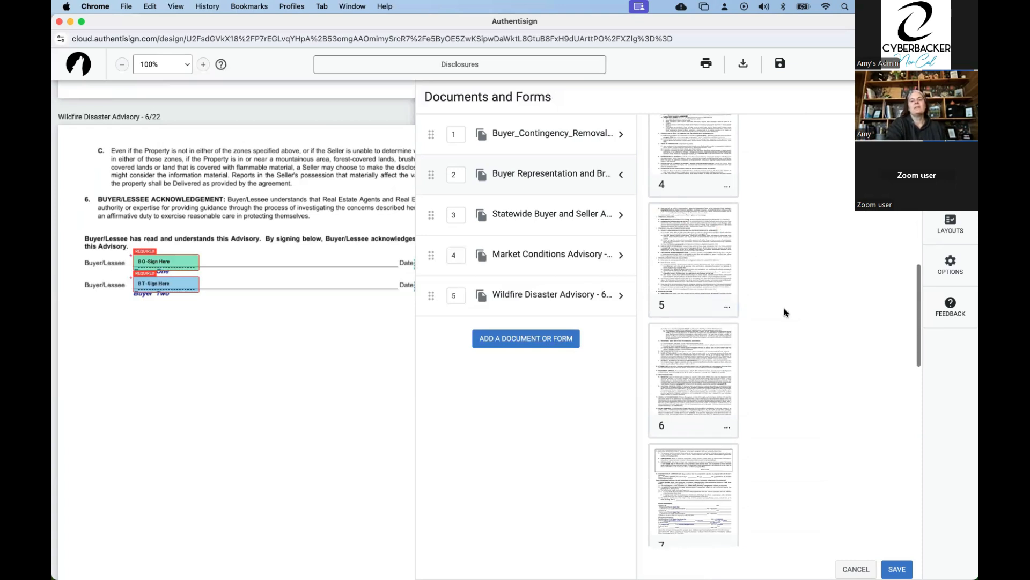
scroll(784, 312, up, 6)
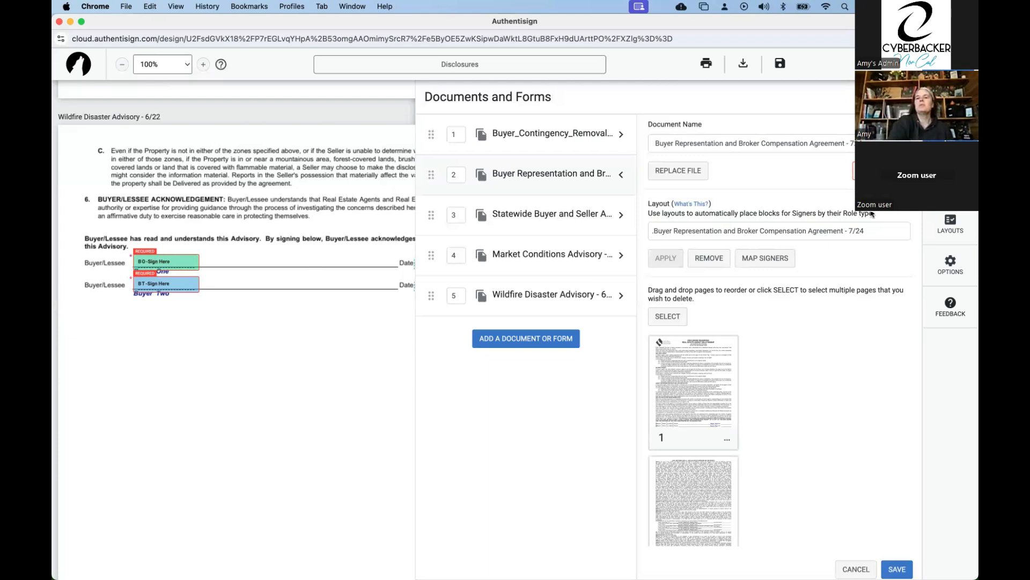
Place a signature block in the text of the Buyer Representation agreement's first page and assign it to Buyer Two.
click(950, 101)
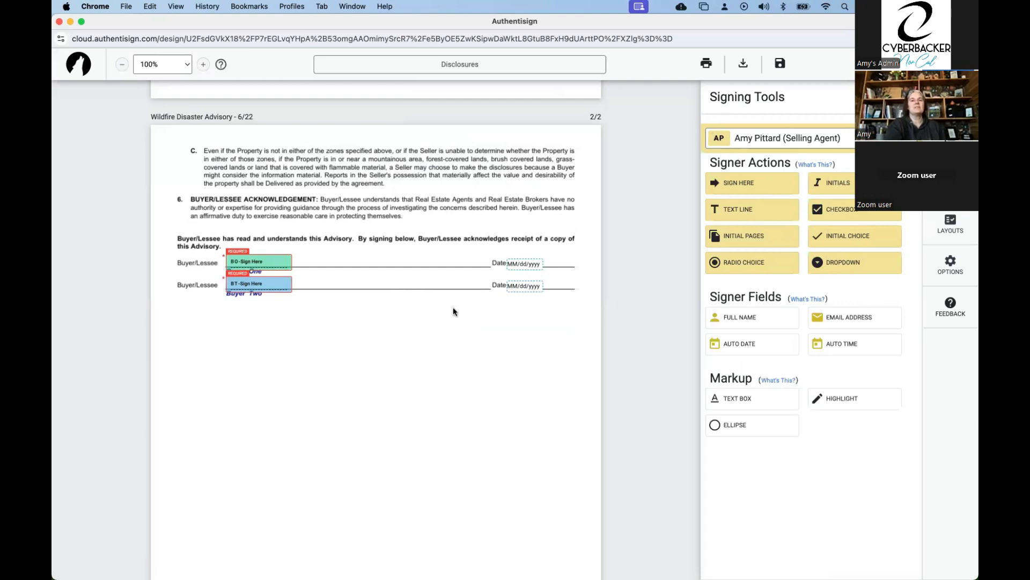
key(super+w)
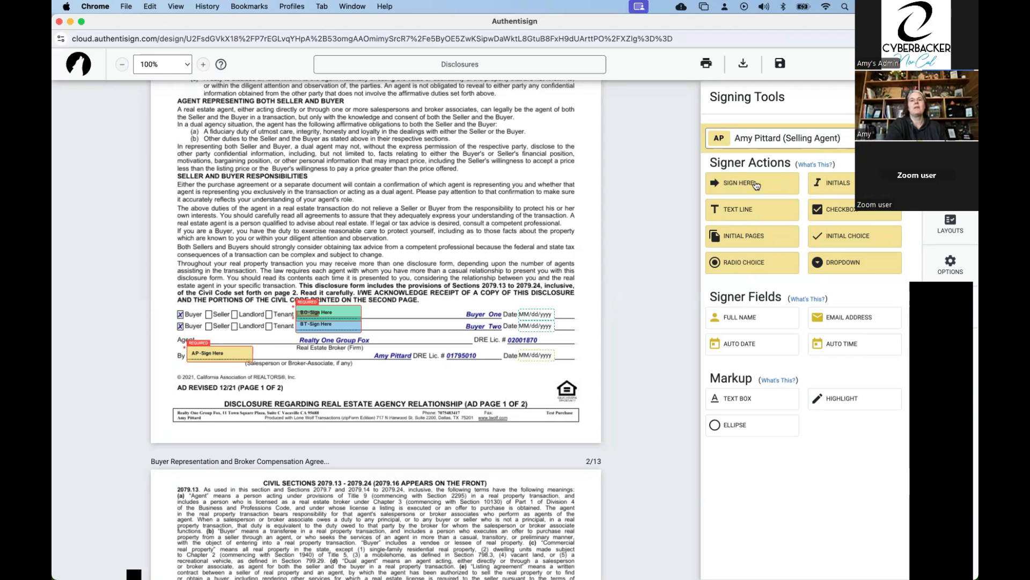
drag(746, 183, 446, 165)
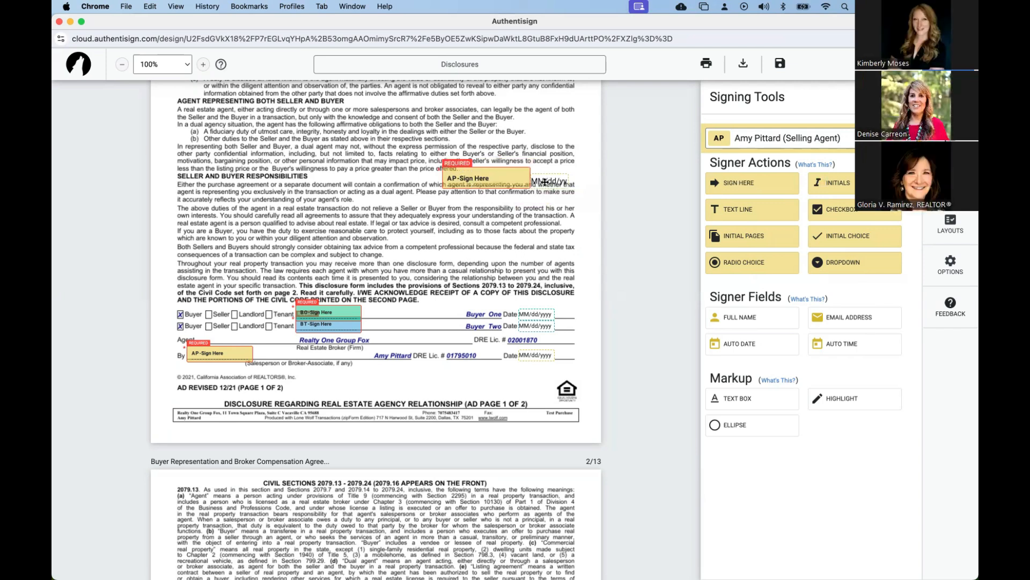
click(509, 175)
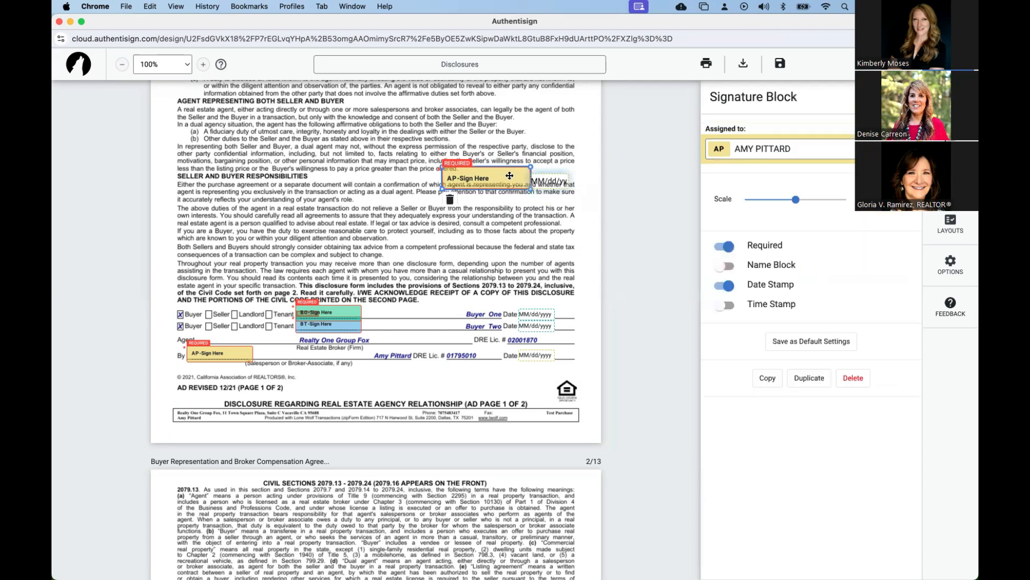
click(525, 207)
click(508, 176)
click(794, 149)
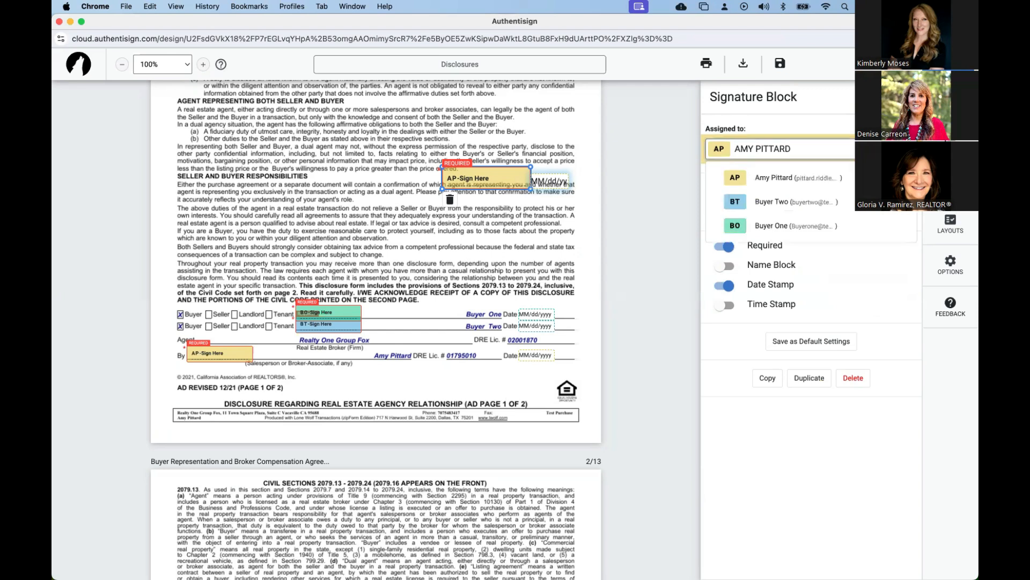
click(810, 201)
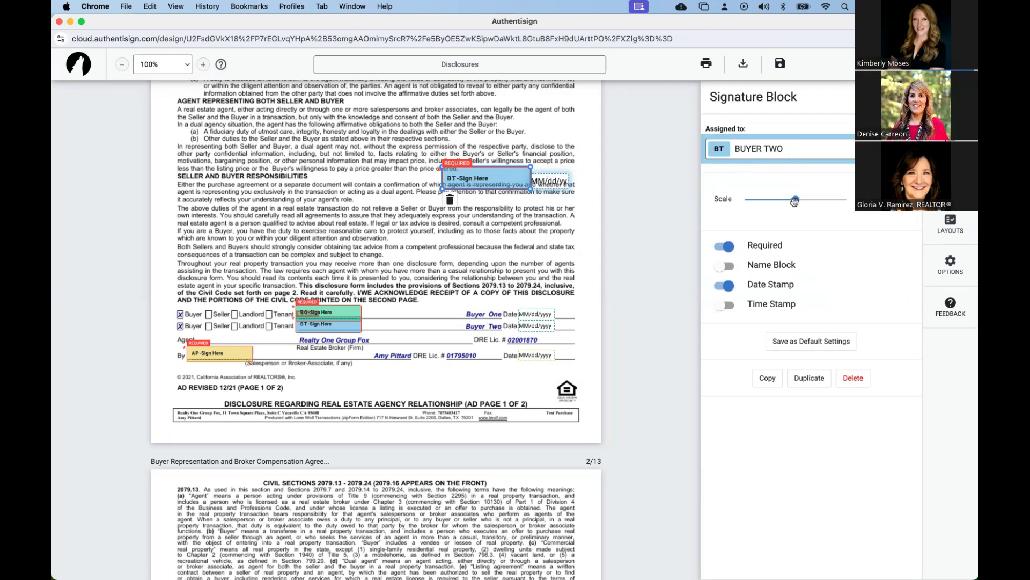
Shrink the new Buyer Two signature block and reposition its date stamp just beside the block.
mouse_move(796, 199)
mouse_down()
mouse_move(738, 200)
mouse_move(813, 200)
mouse_move(792, 199)
mouse_up()
drag(530, 166, 341, 175)
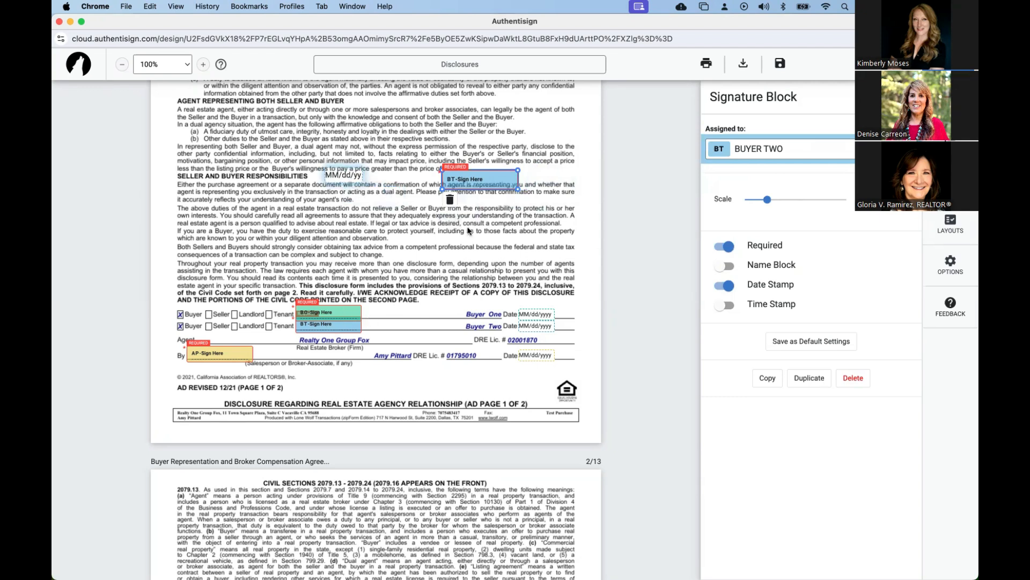
drag(466, 184, 550, 176)
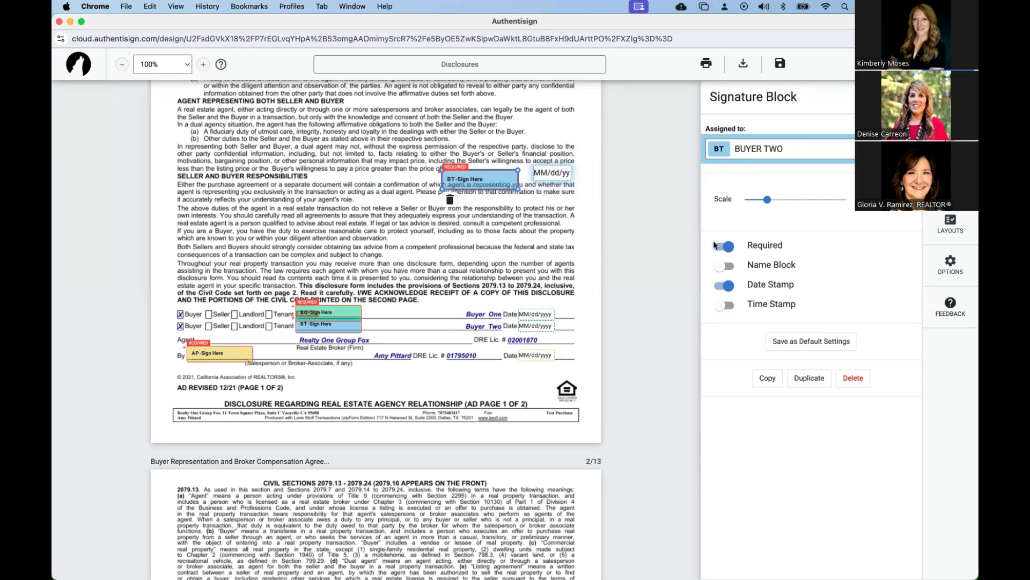
Try the name block, date stamp and time stamp options on the new Buyer Two signature block, and restore the original options.
click(724, 267)
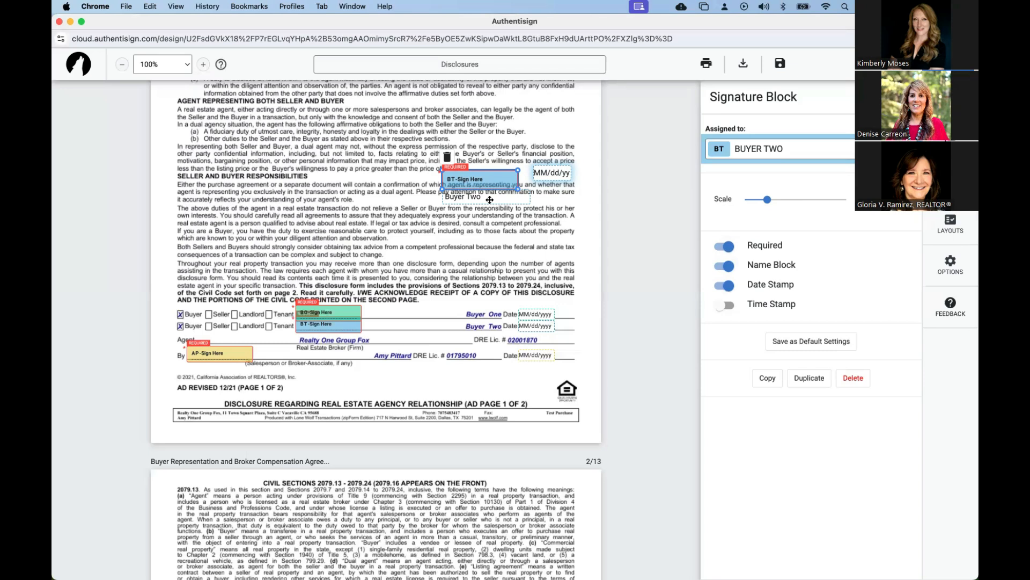
click(728, 285)
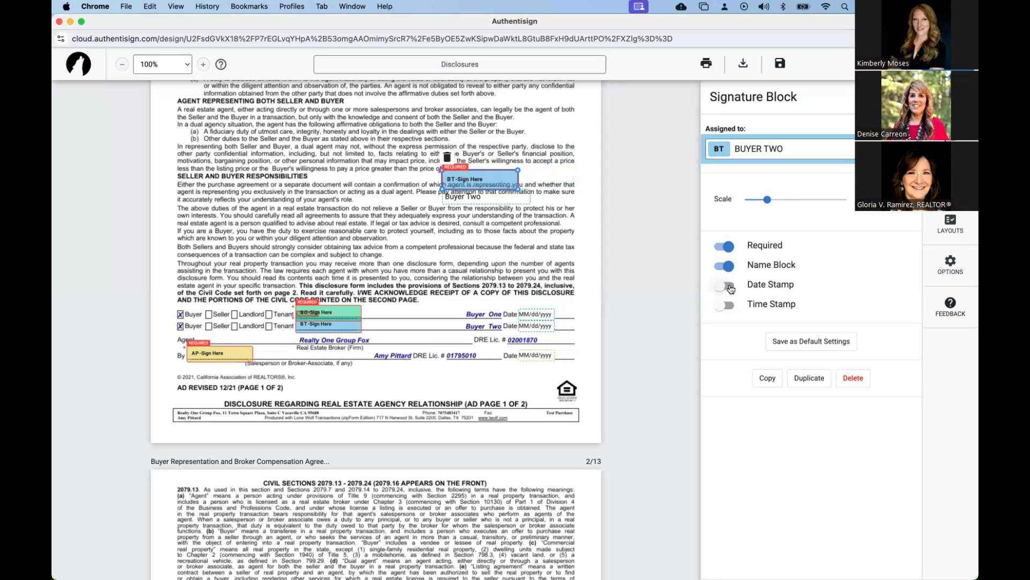
click(729, 287)
click(724, 307)
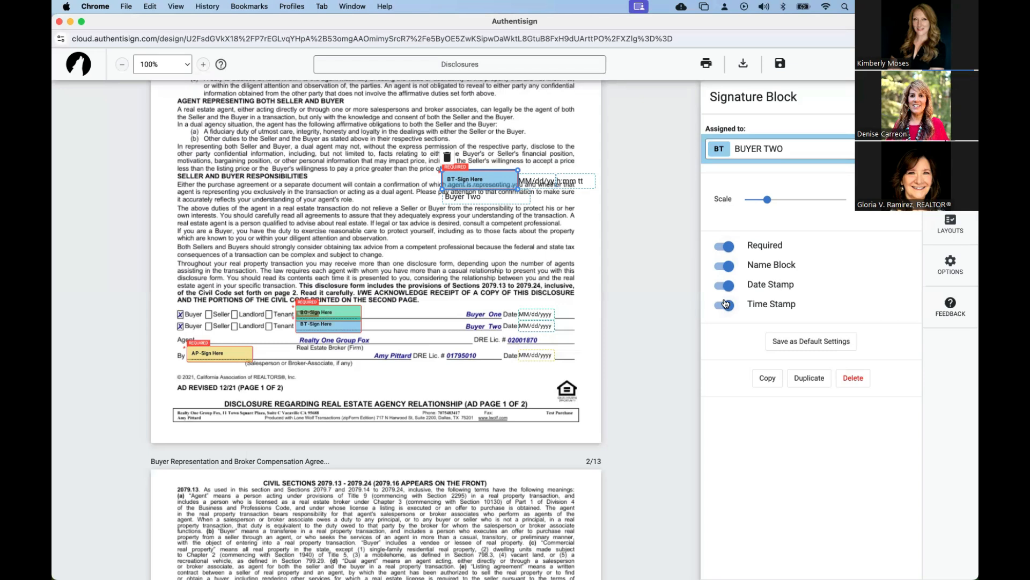
click(725, 304)
click(727, 266)
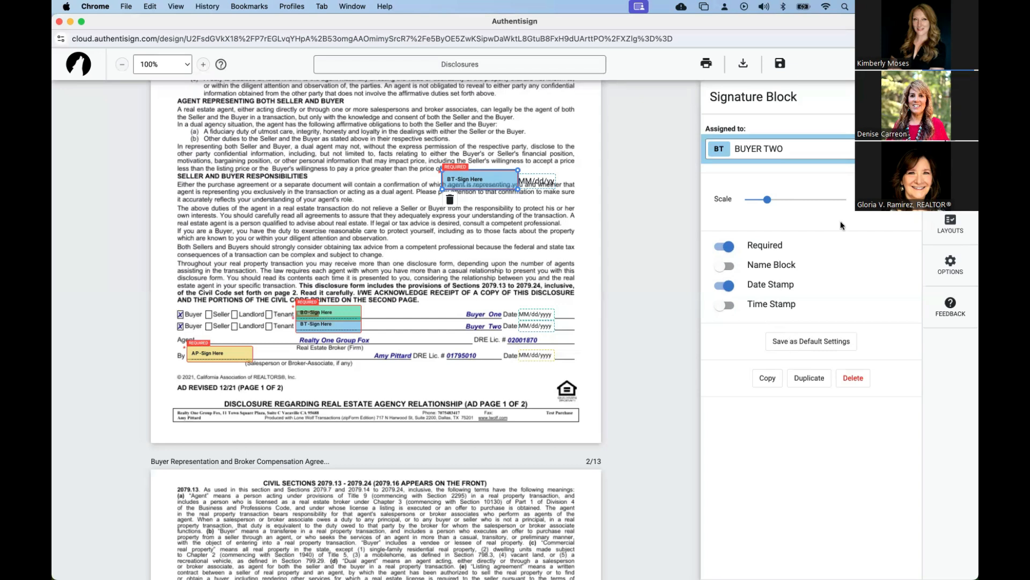
click(773, 150)
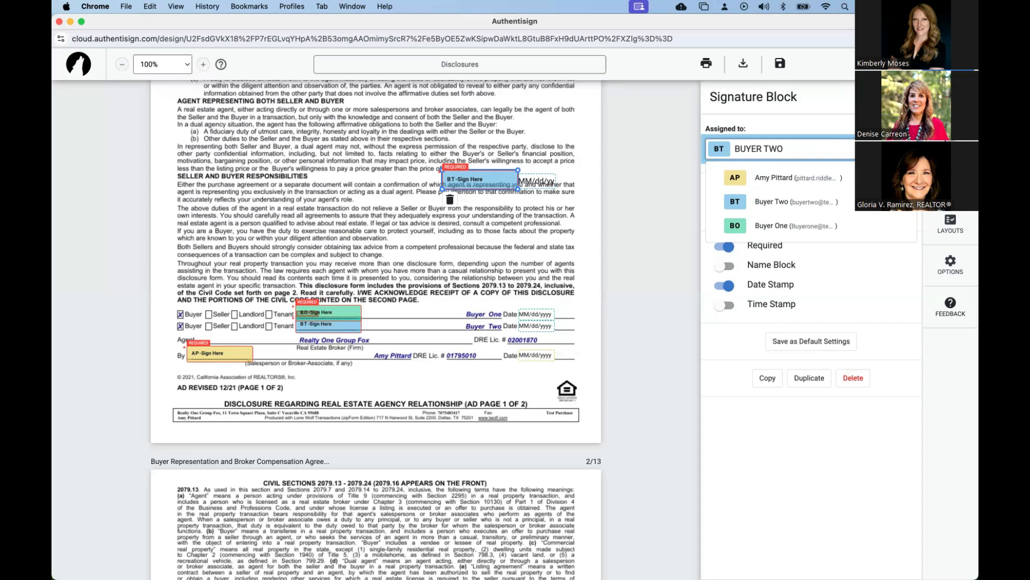
key(Escape)
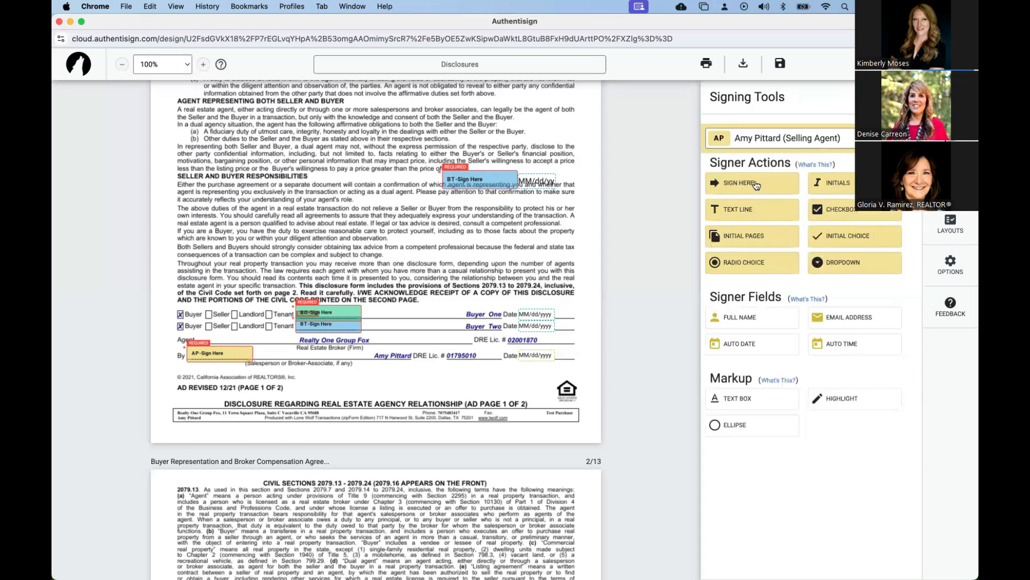
Place an initials block and a text line for the selling agent on the Buyer Representation agreement's first page.
drag(850, 185, 547, 122)
drag(740, 214, 418, 196)
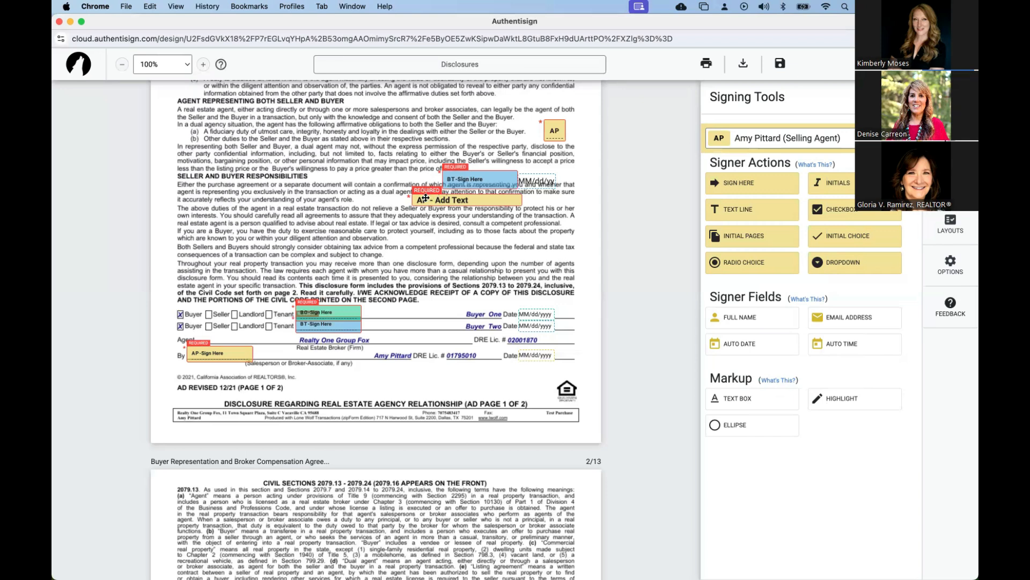
Try making the selling agent's text line on the Buyer Representation agreement's first page optional, and make it required again.
click(425, 198)
click(727, 250)
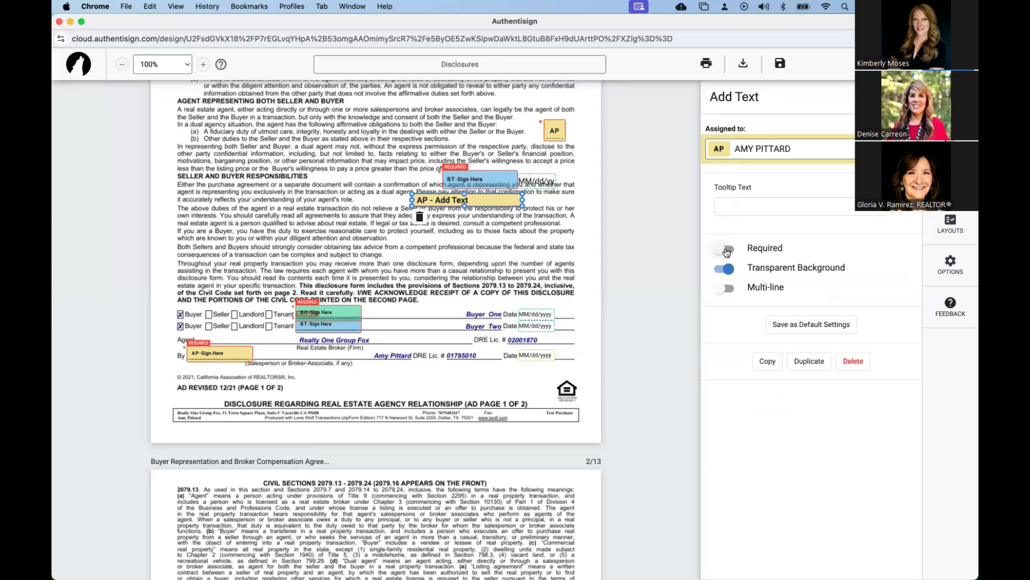
click(719, 250)
key(Escape)
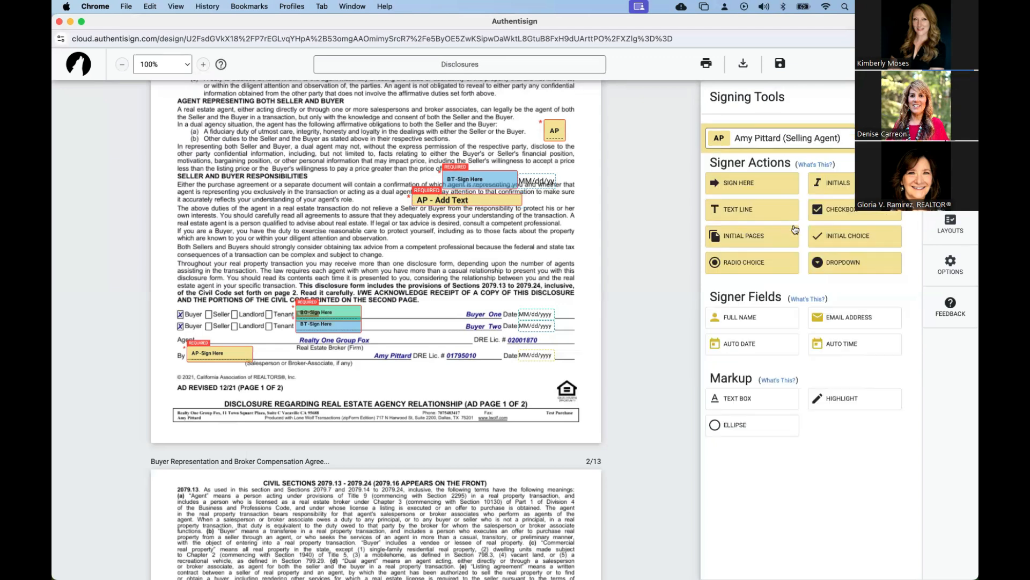
Place a pair of initial choice blocks for the selling agent side by side below the text line.
click(845, 244)
drag(382, 305, 469, 235)
drag(404, 305, 434, 235)
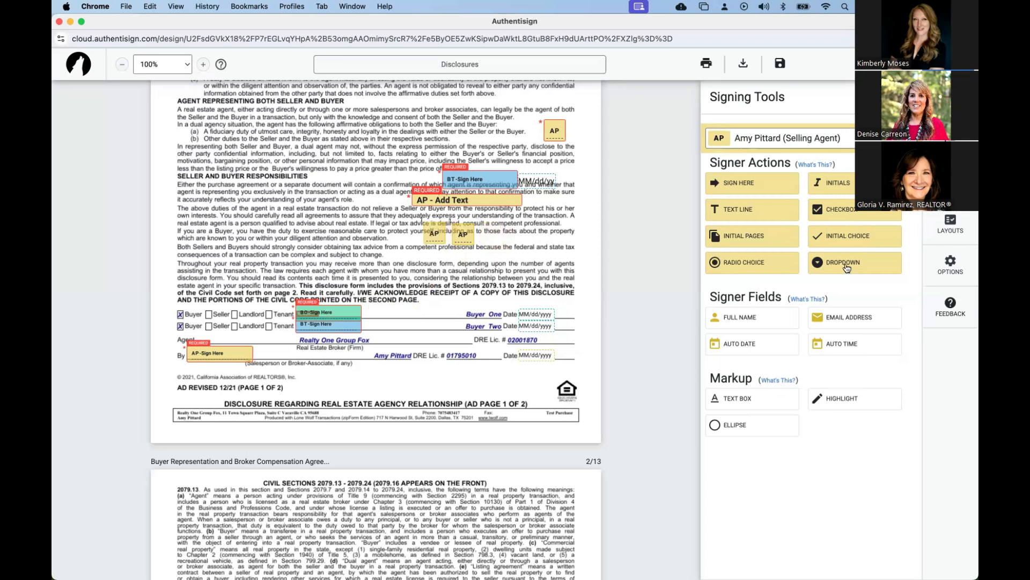
Add a selling agent dropdown above the buyer signature lines with choices option 1, option 2 and option 3, defaulting to option 1.
drag(846, 268, 530, 276)
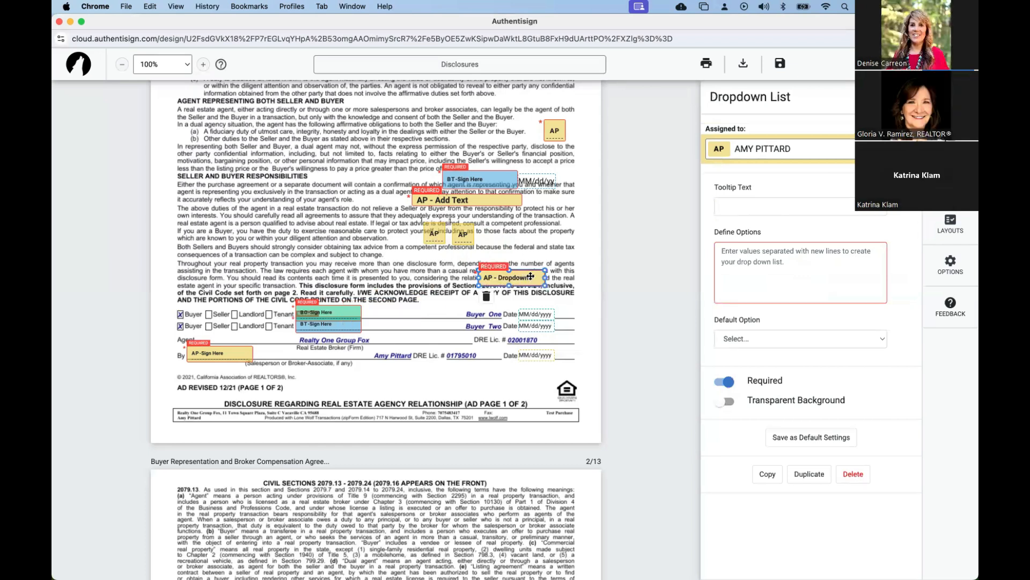
click(734, 266)
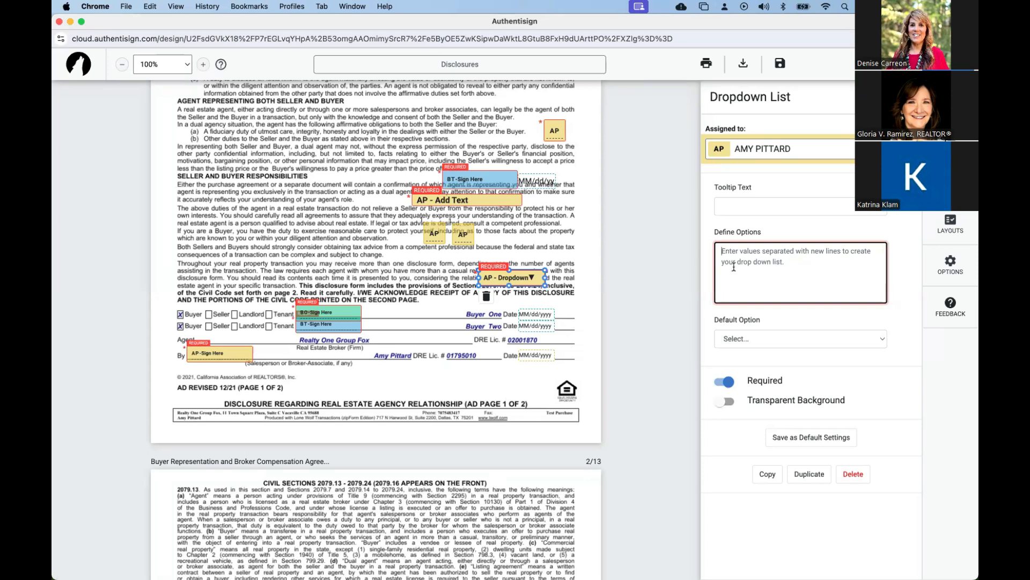
text(option 1)
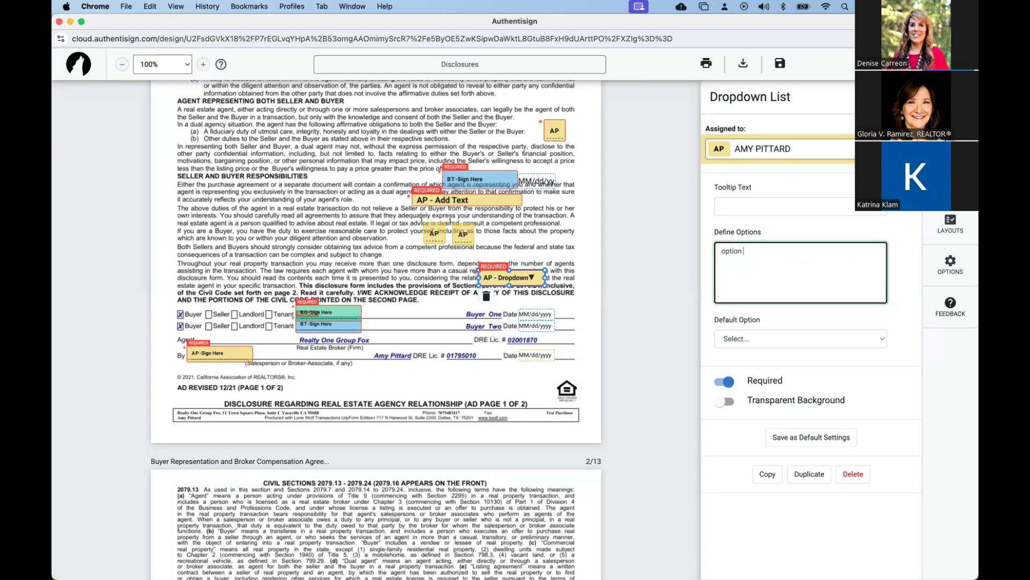
key(Return)
text(option 2)
key(Return)
text(option 3)
click(749, 340)
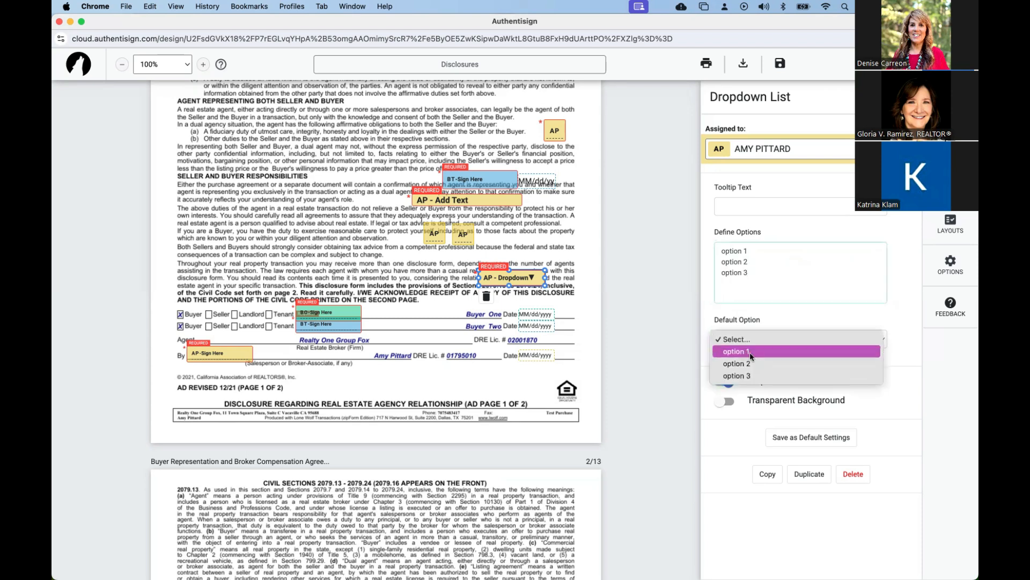
click(749, 353)
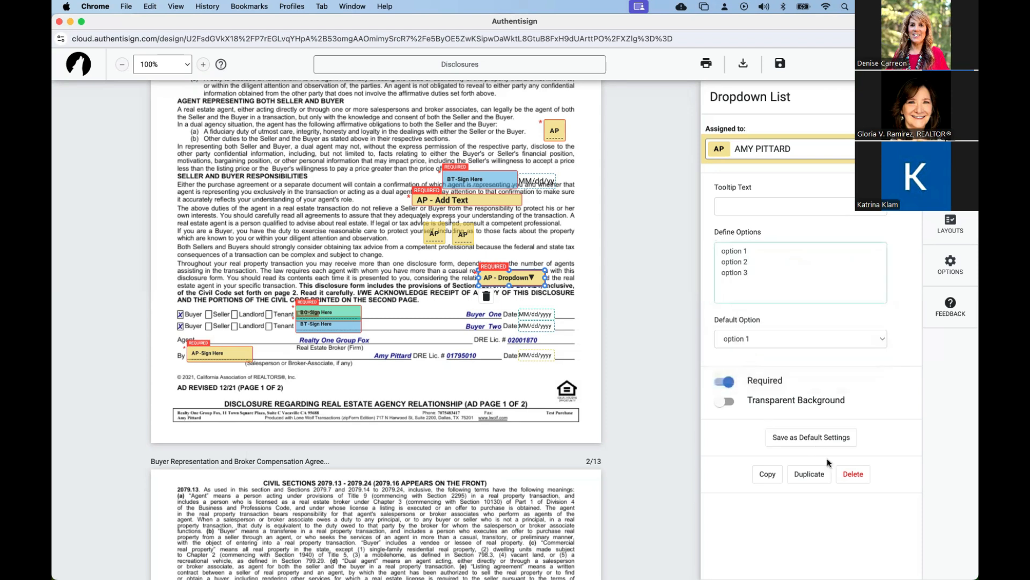
Set the selling agent dropdown's tooltip text to "pick one".
click(553, 256)
click(535, 275)
click(759, 207)
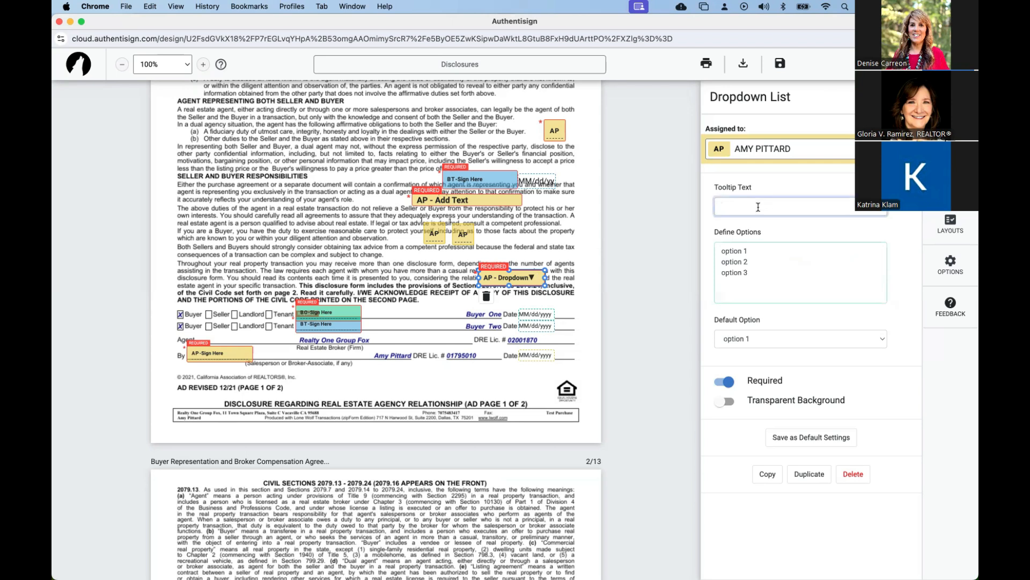
text(pick one)
key(Return)
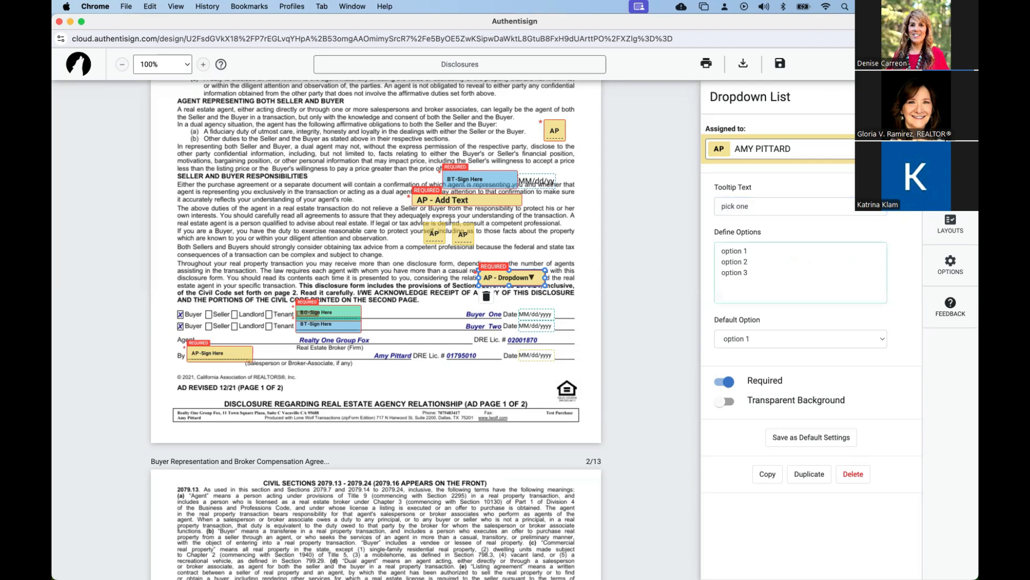
click(906, 97)
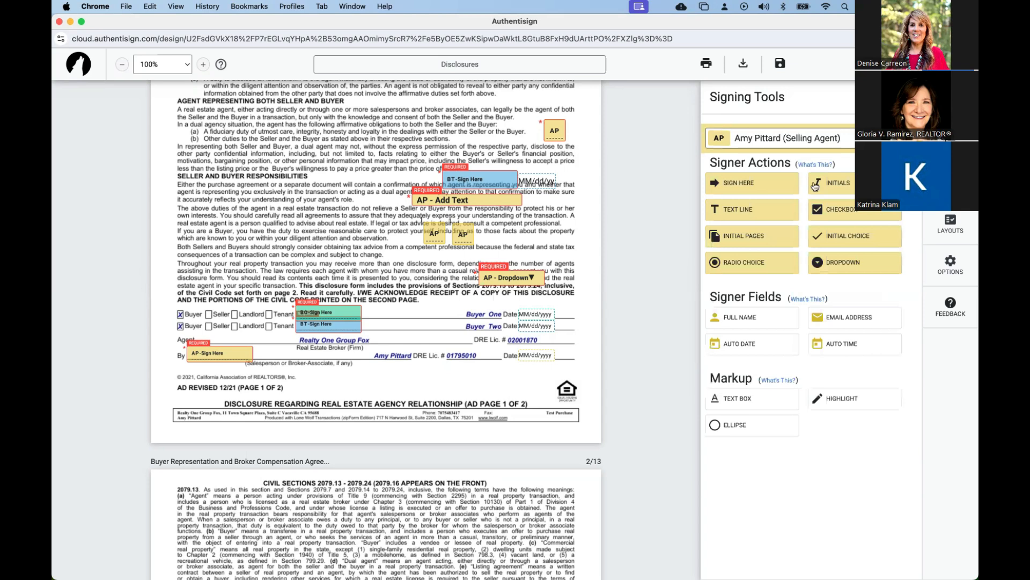
Place selling agent radio choices beside the Seller and Buyer Responsibilities heading and next to the buyer signature blocks.
click(750, 265)
drag(756, 271, 362, 171)
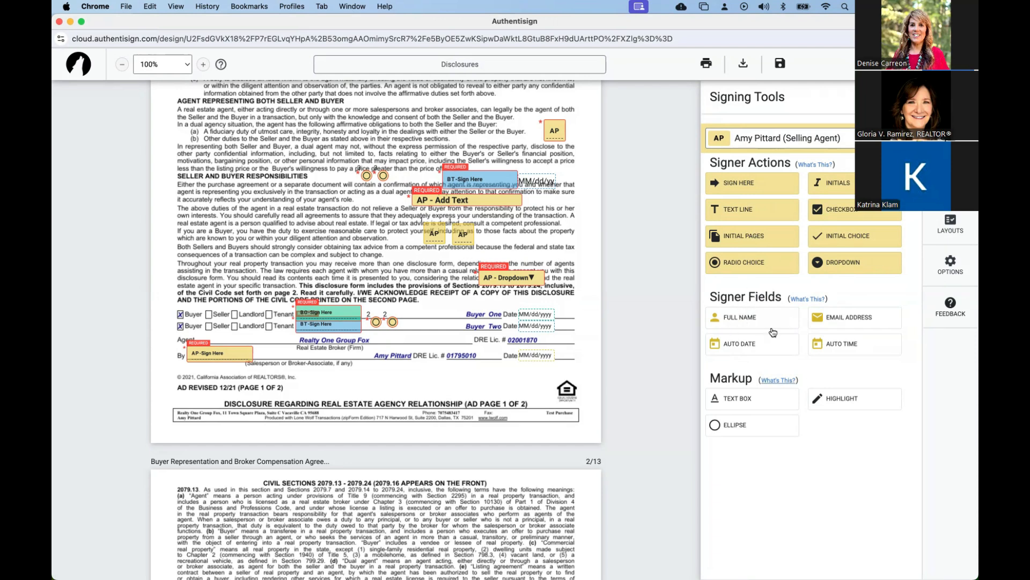
Place the selling agent's full name, email address, auto date and auto time fields around the first page's signature area.
drag(754, 323, 455, 312)
click(847, 323)
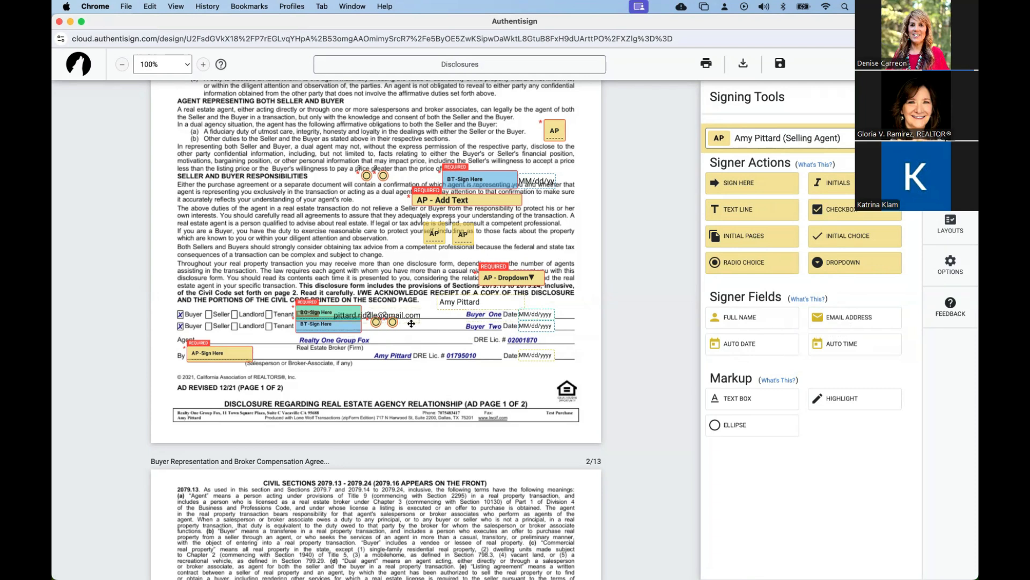
drag(411, 323, 495, 398)
click(747, 348)
drag(379, 312, 452, 372)
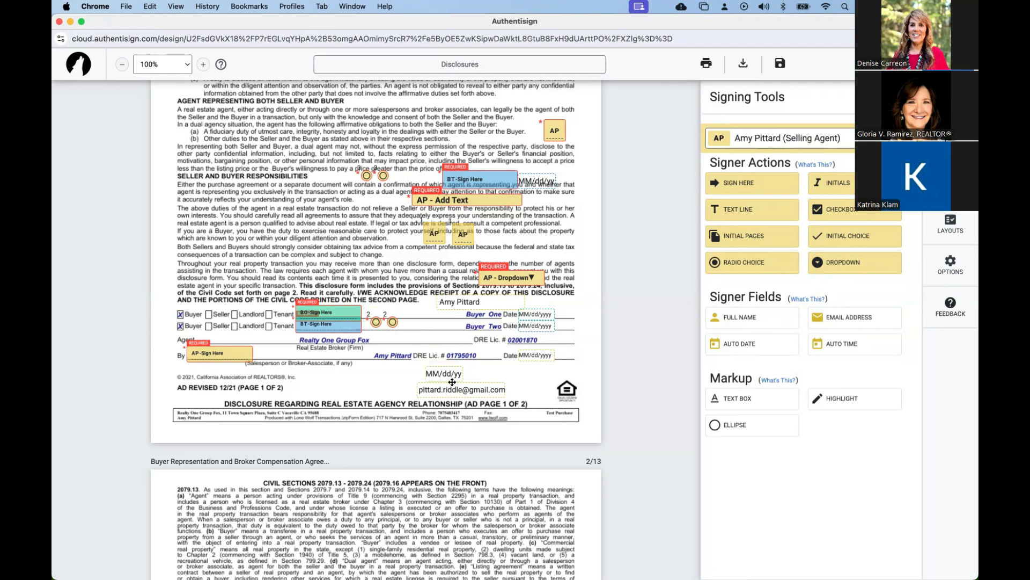
drag(849, 348, 502, 369)
Add a text box reading "Enter Text here!" in the blank area below the first page's signature lines.
click(735, 396)
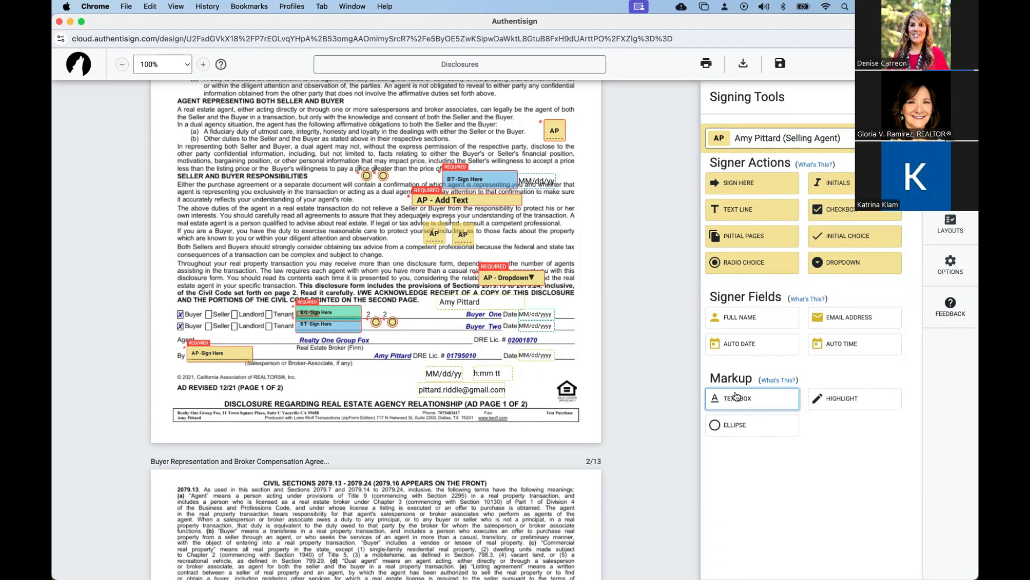
click(310, 381)
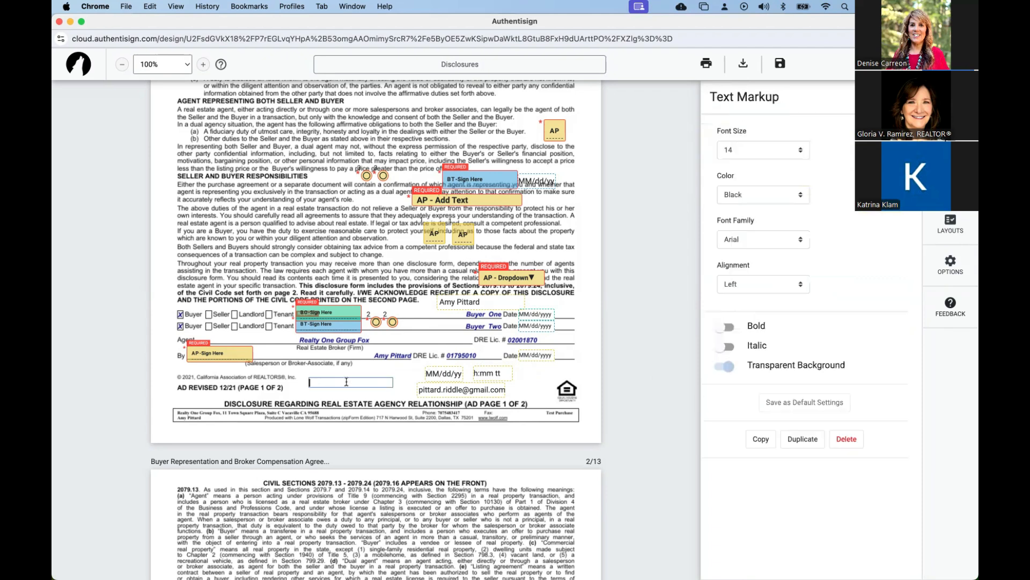
text(Enter Text here!)
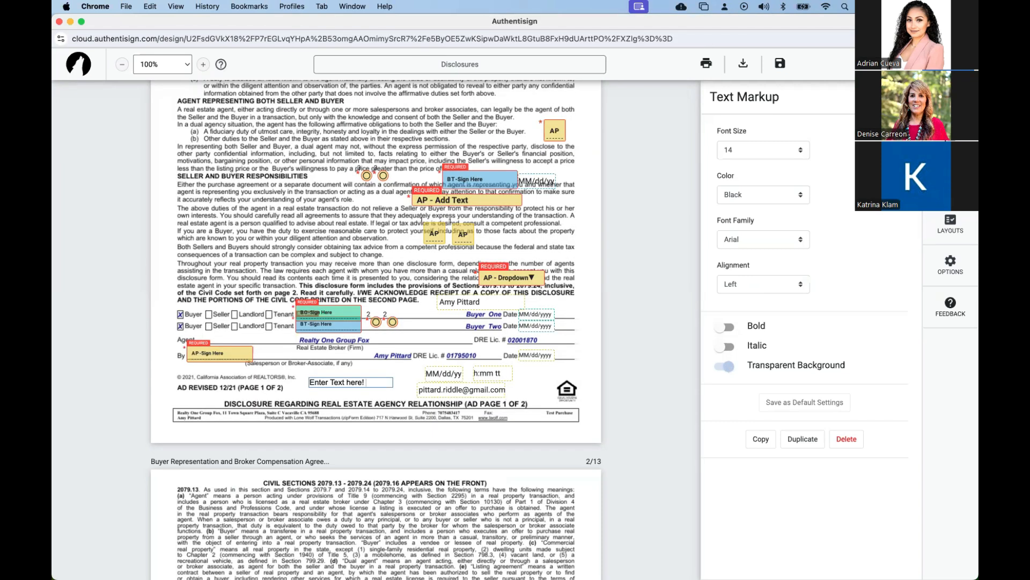
click(651, 394)
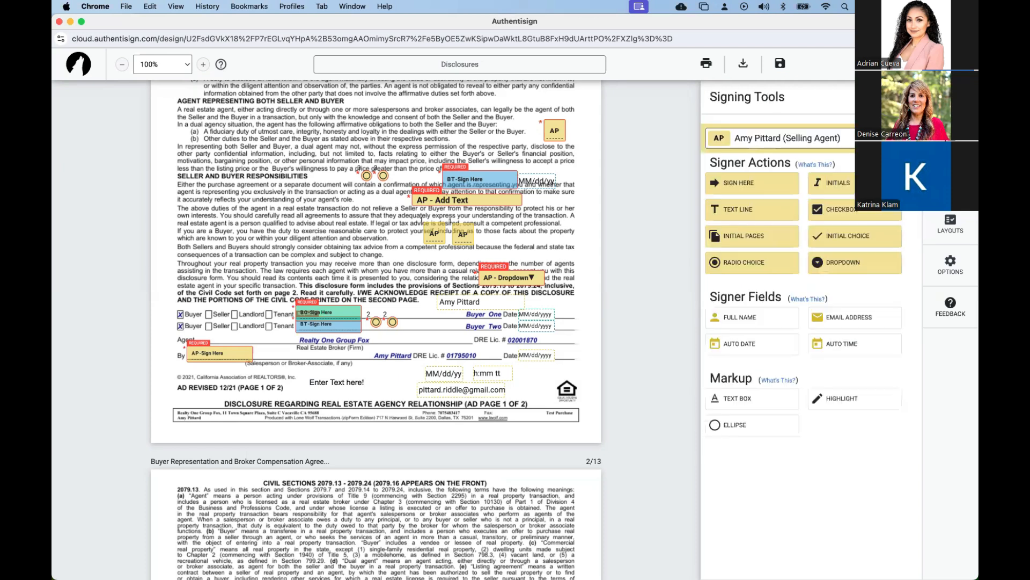
Highlight the line "consequences of a transaction can be complex and subject to change" and add a small ellipse beside the text box.
click(846, 401)
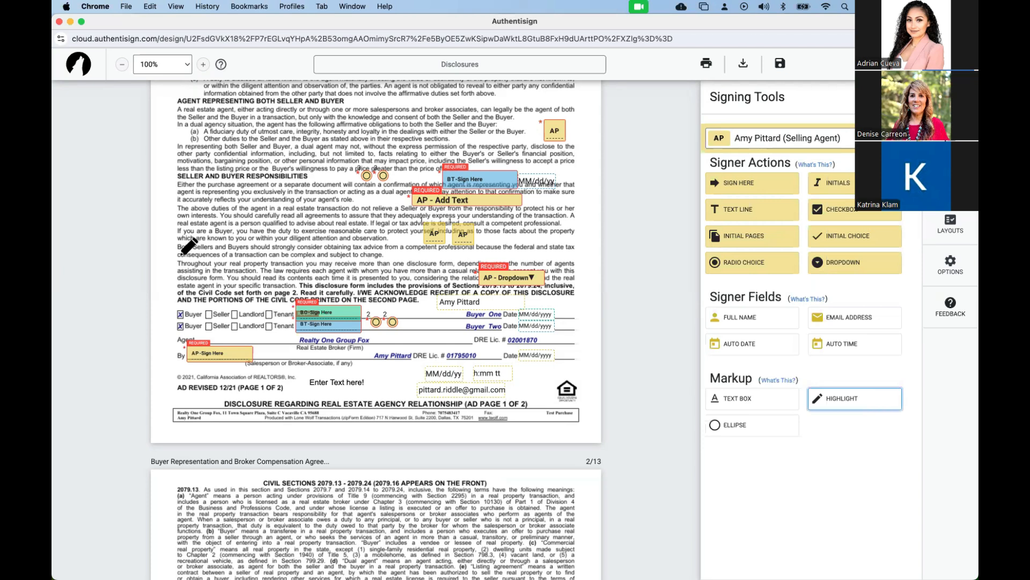
drag(334, 258, 388, 257)
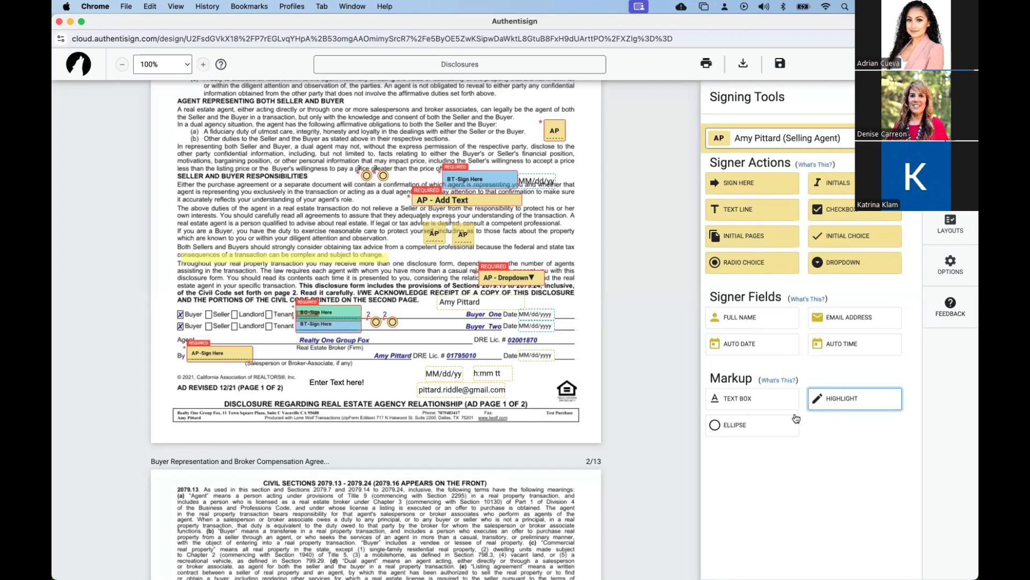
click(779, 427)
mouse_move(396, 372)
mouse_down()
mouse_move(367, 393)
mouse_move(404, 378)
mouse_move(383, 382)
mouse_up()
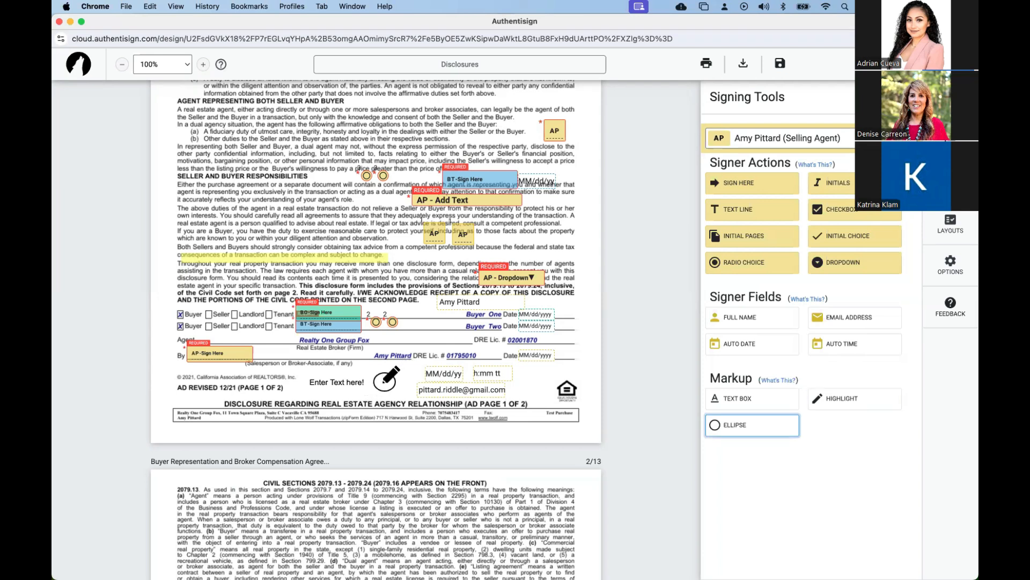
click(385, 381)
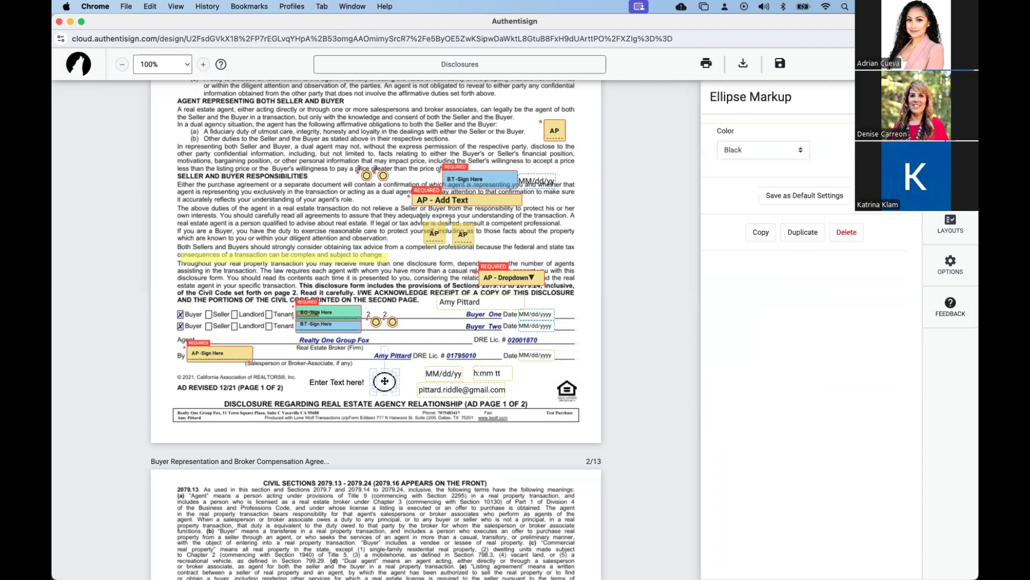
Try other colors such as green on the ellipse, and restore it to black.
click(777, 156)
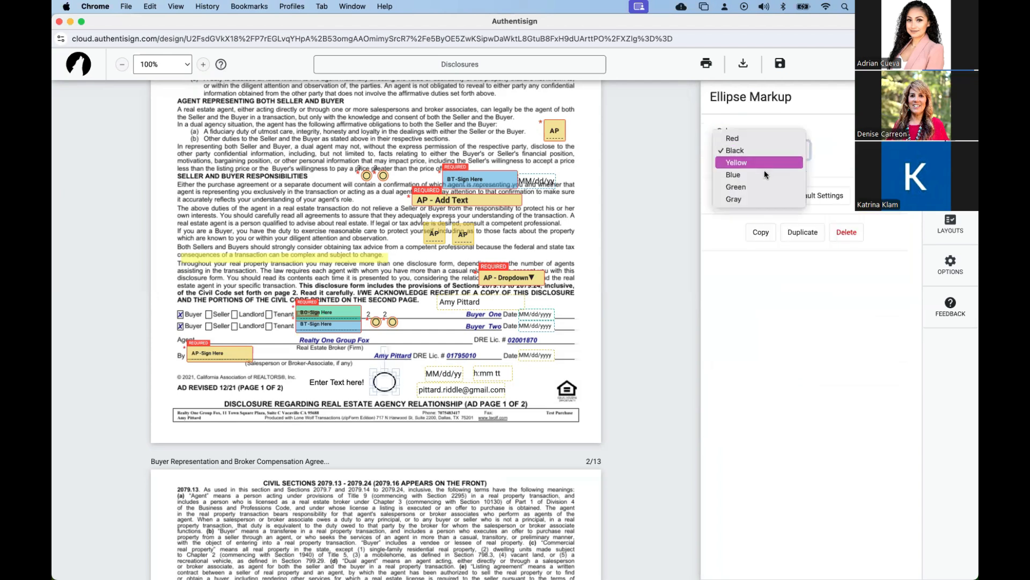
click(760, 186)
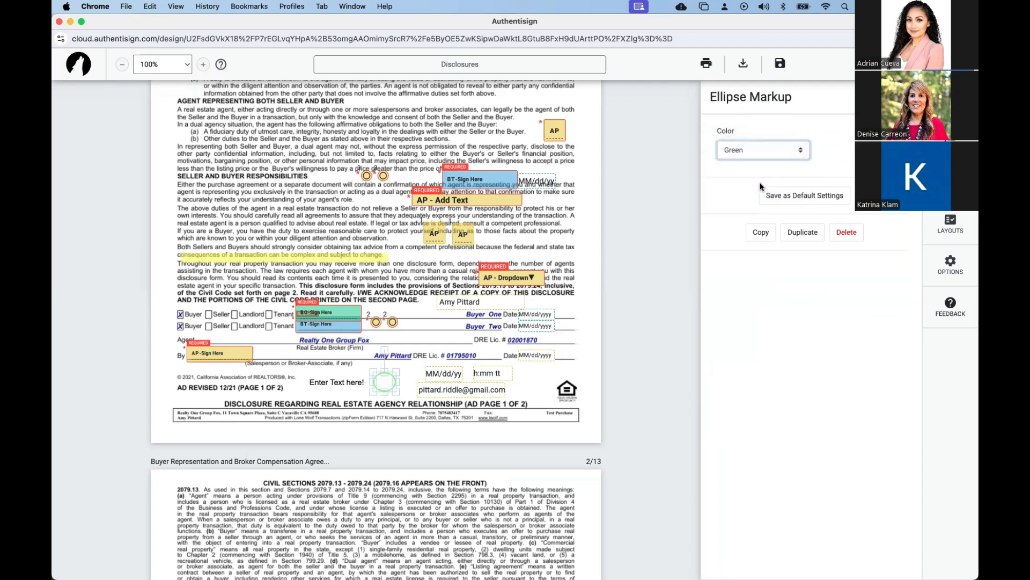
click(762, 155)
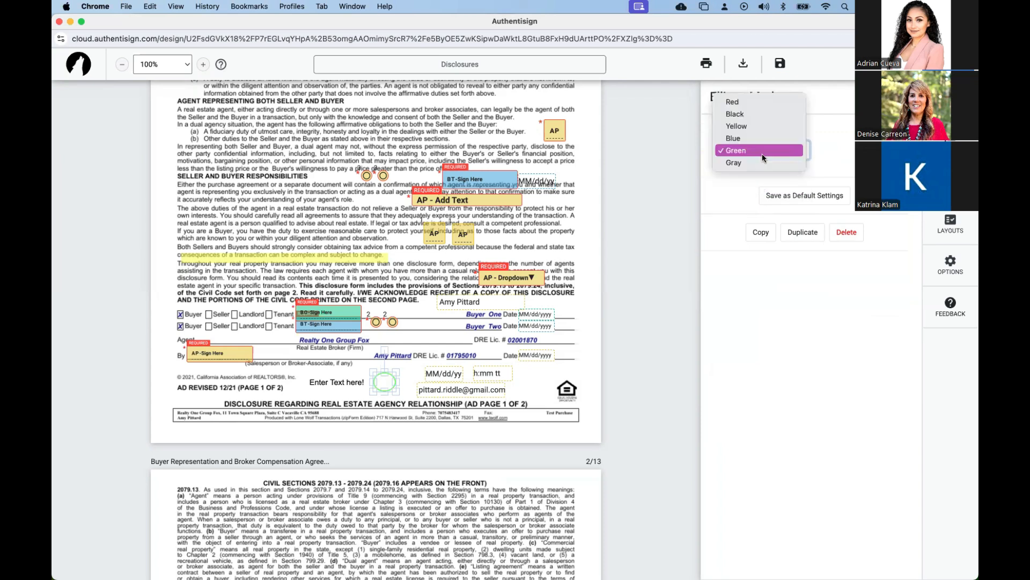
click(761, 126)
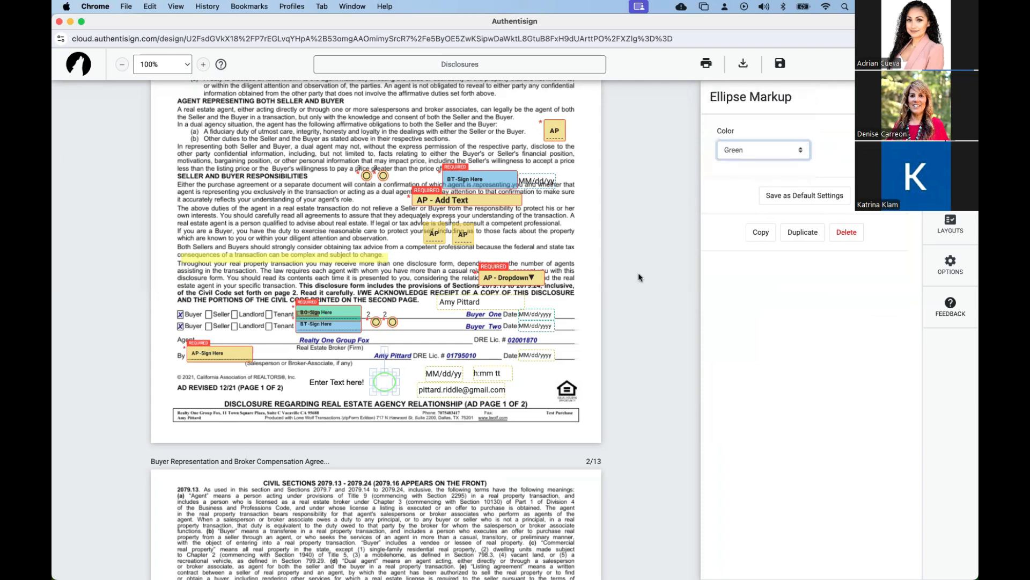
click(762, 152)
click(746, 138)
key(Escape)
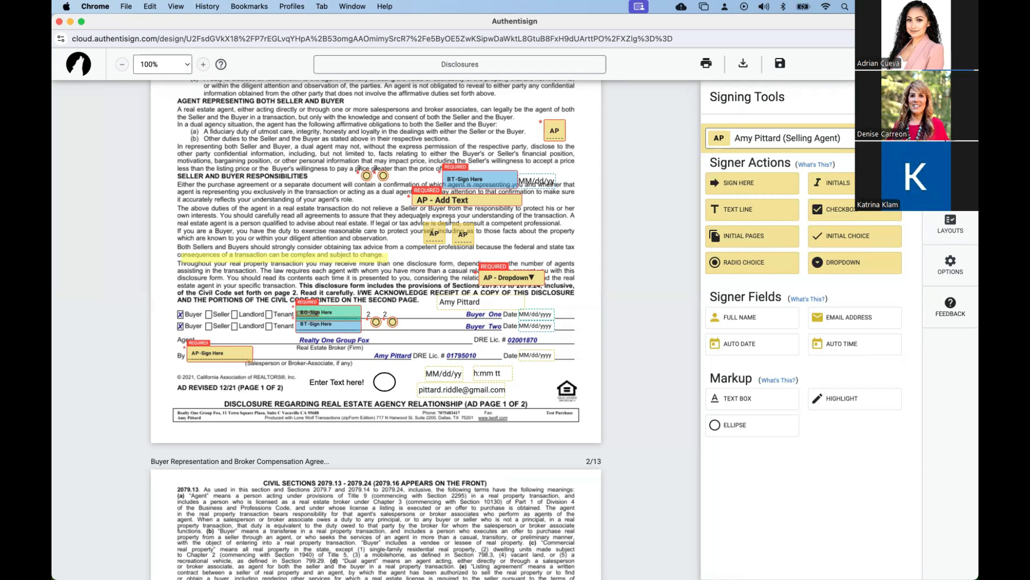
Set up page initials for Buyer One and Buyer Two with right alignment and placement at the bottom of the document.
click(761, 242)
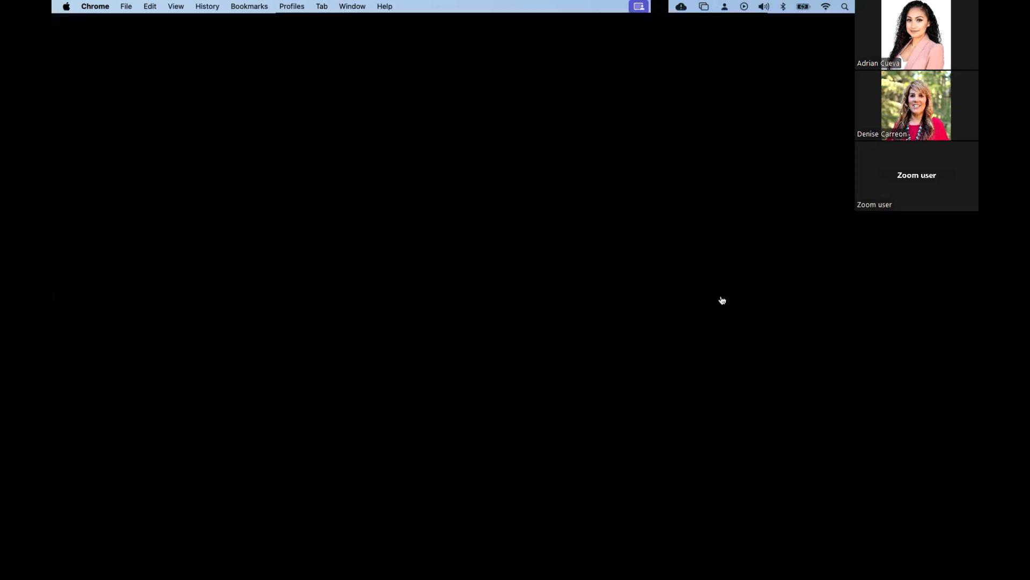
click(720, 298)
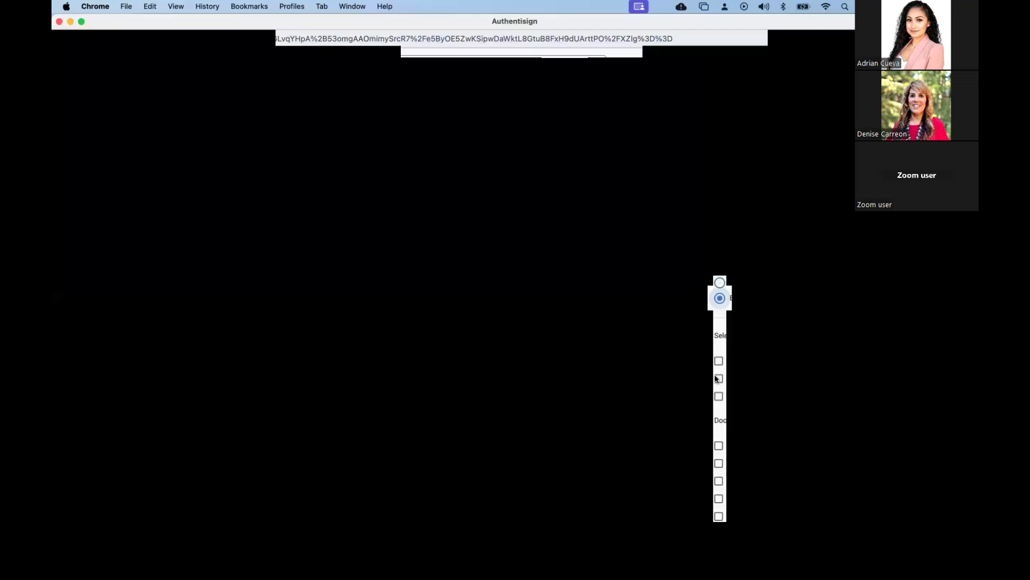
click(718, 380)
click(719, 398)
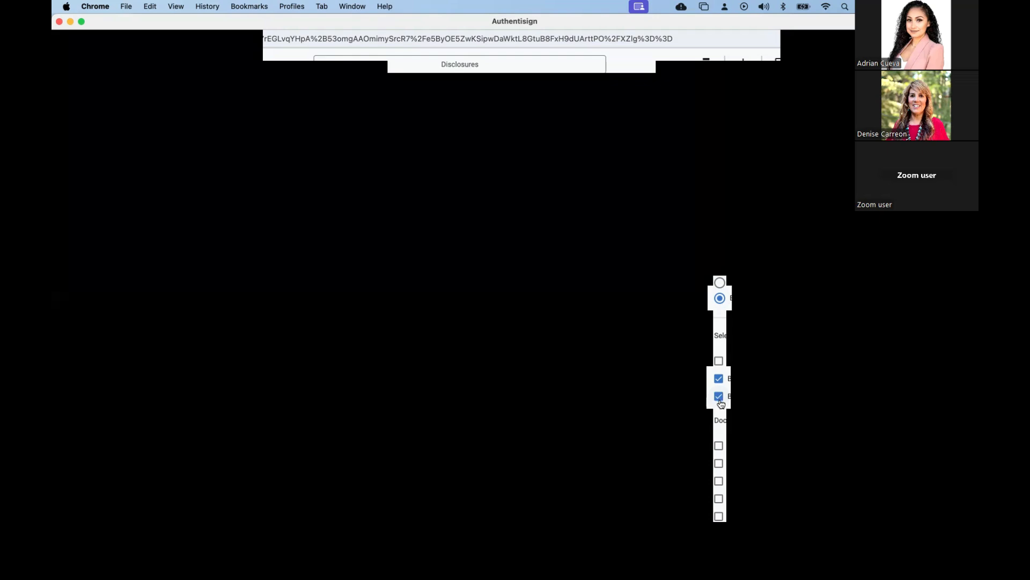
Place the buyers' page initials only on page 1 of the Buyer Representation and Broker Compensation document.
scroll(724, 416, down, 1)
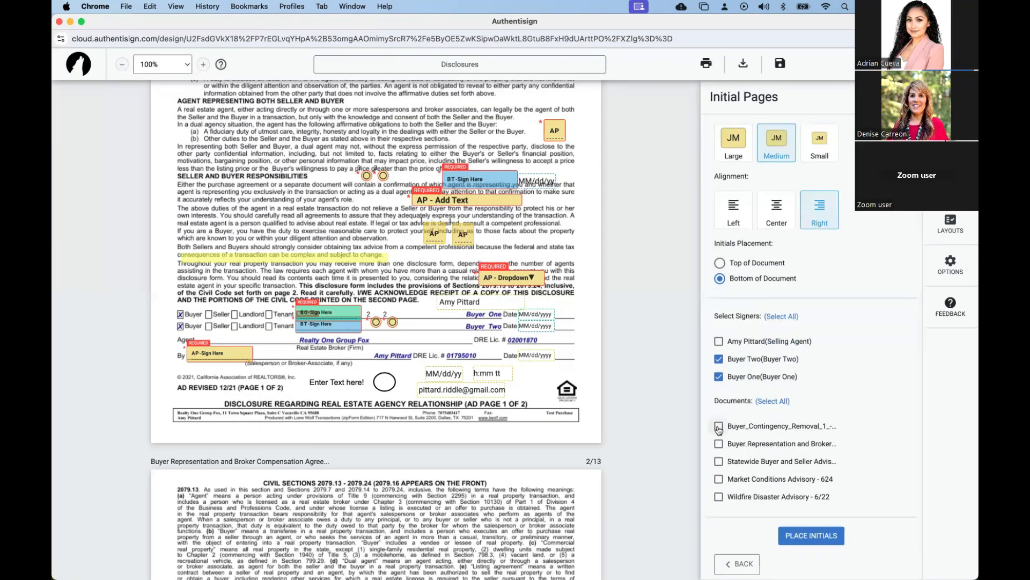
click(719, 444)
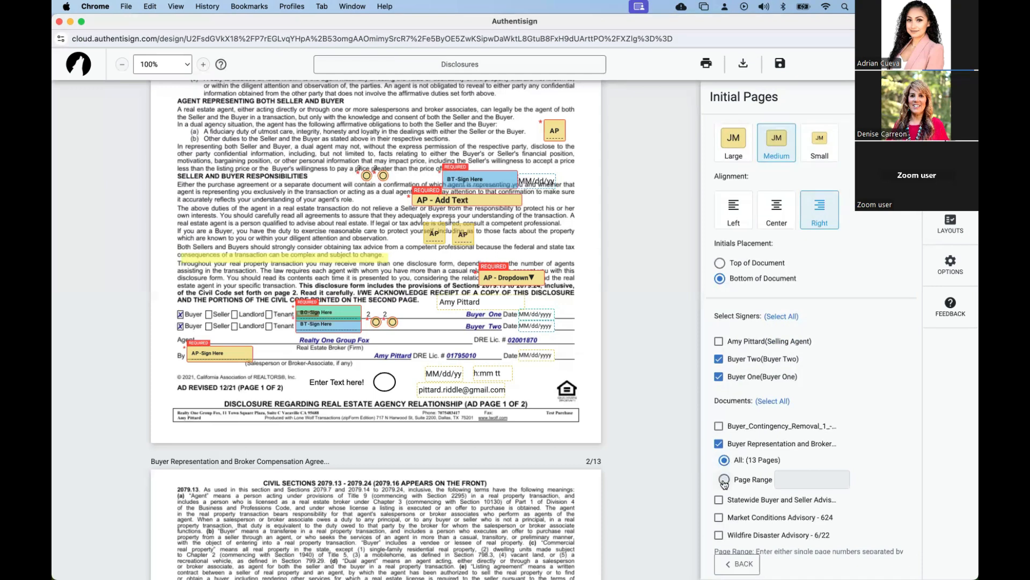
click(725, 480)
text(1)
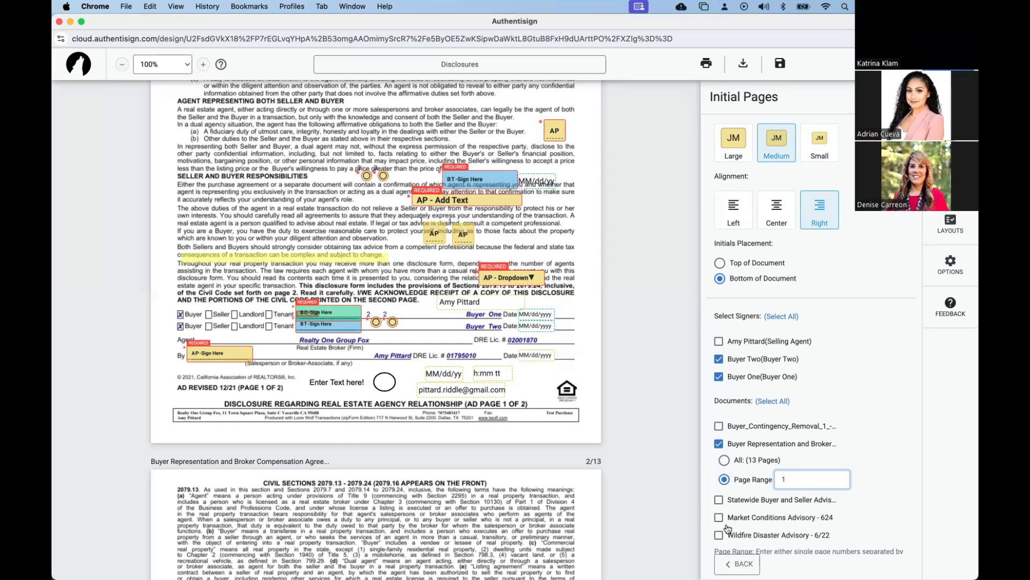
scroll(719, 510, down, 1)
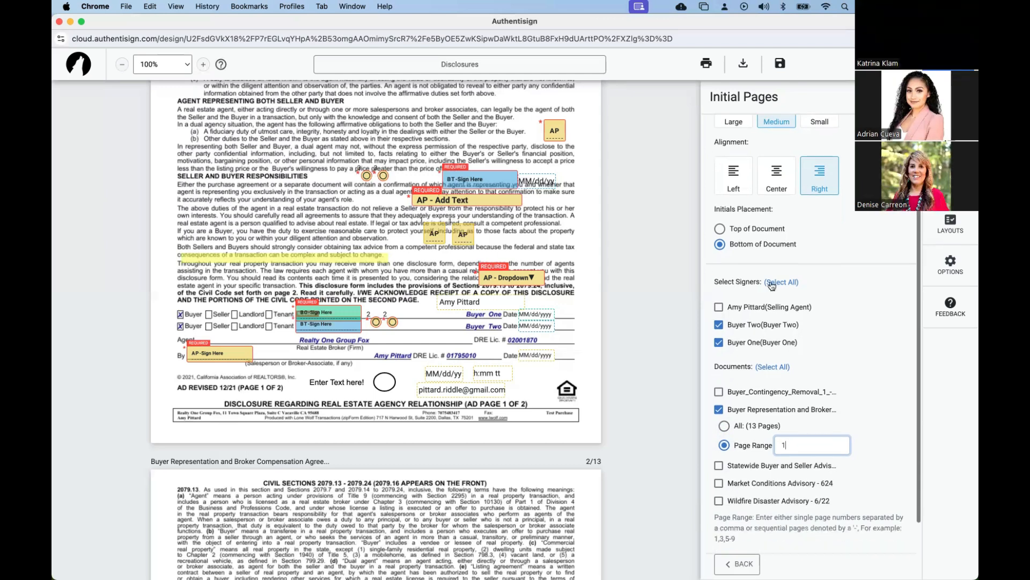
scroll(725, 354, down, 1)
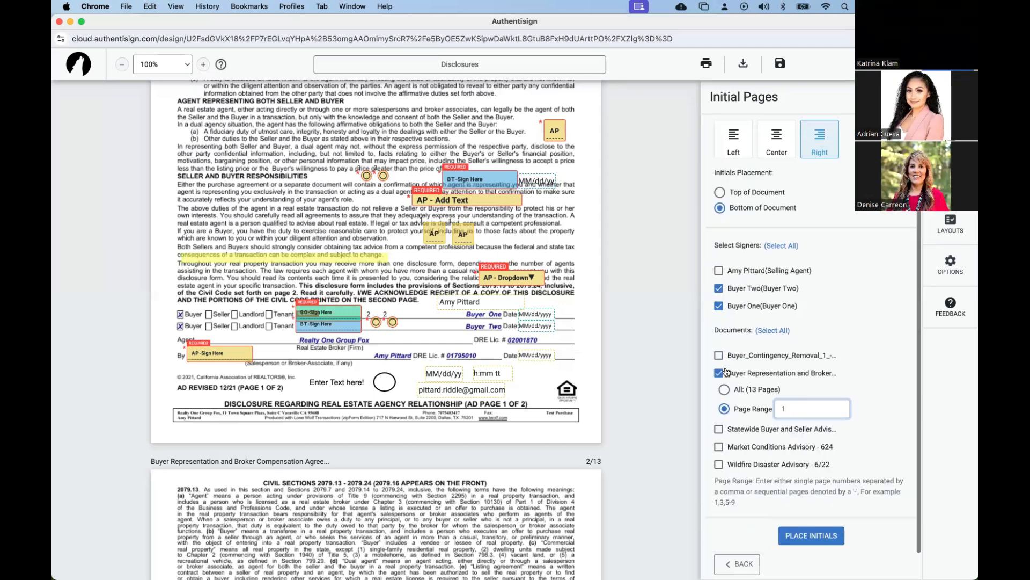
click(798, 537)
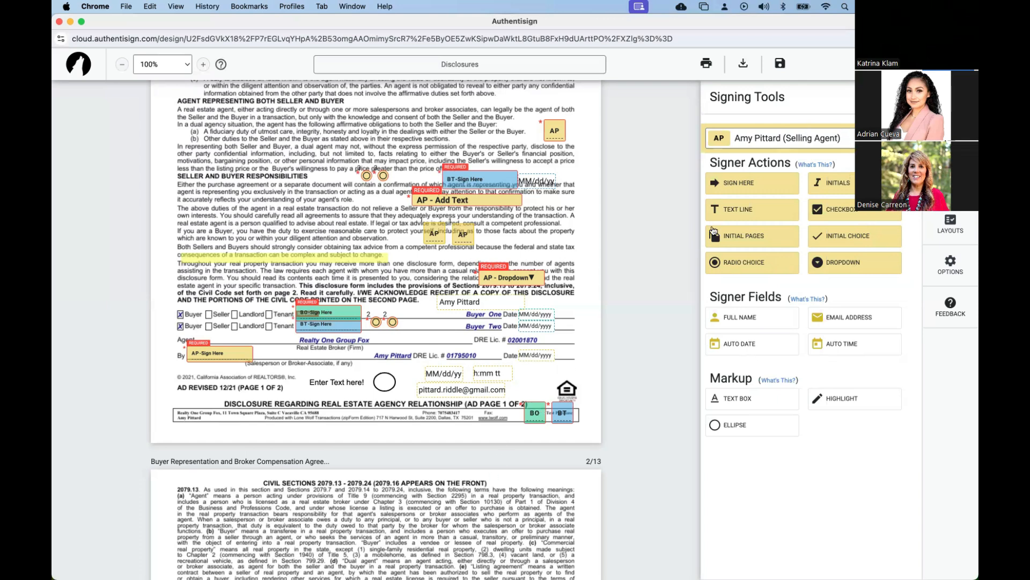
Add a signature block for Buyer Two under "Agent Representing Both Seller and Buyer" and an initials block in the margin below the "By" line.
click(847, 138)
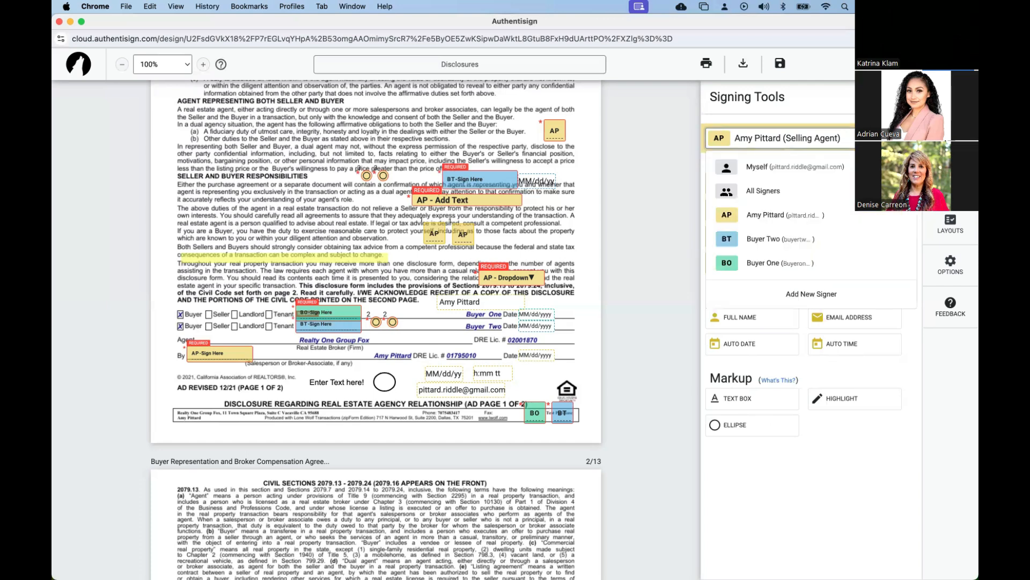
click(824, 237)
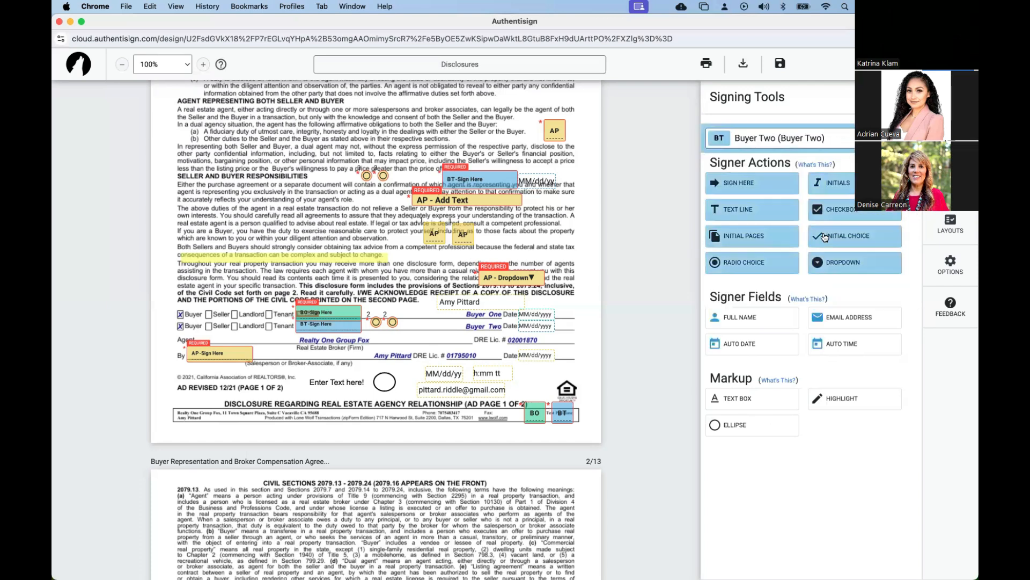
drag(753, 183, 308, 116)
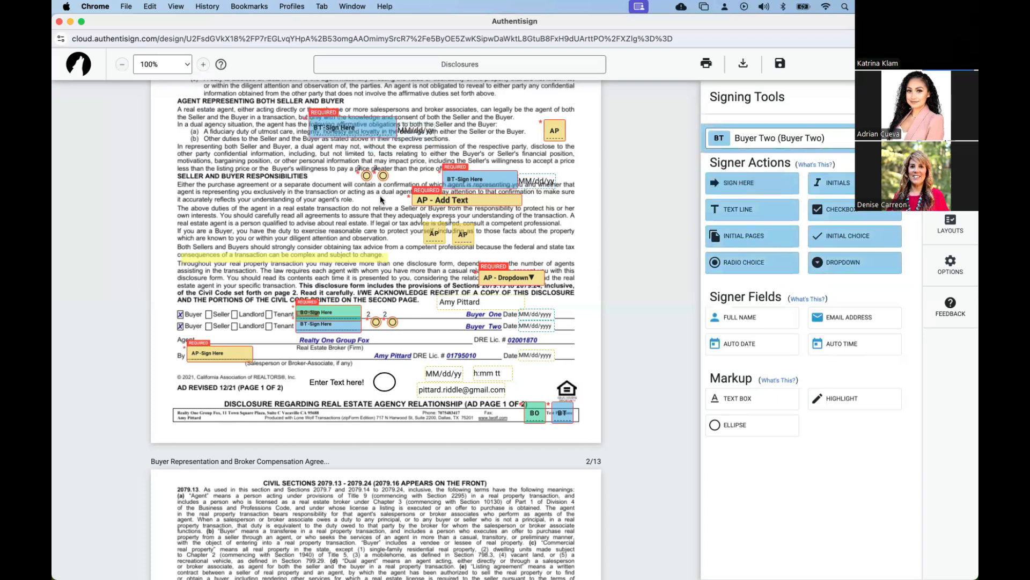
drag(816, 189, 158, 360)
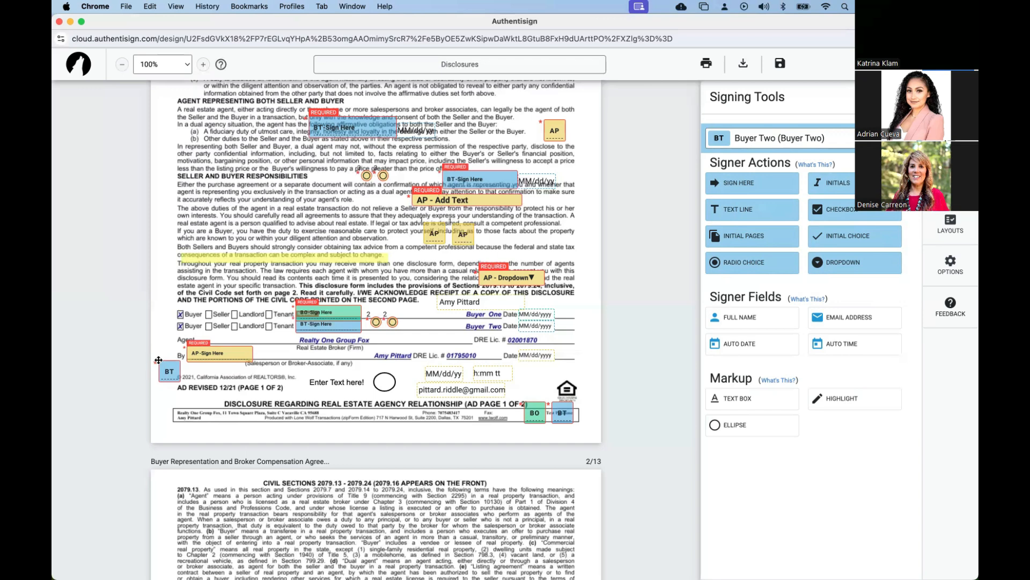
Show the available layout options, and set and save signing reminders for every 1 day at 9 AM.
click(960, 228)
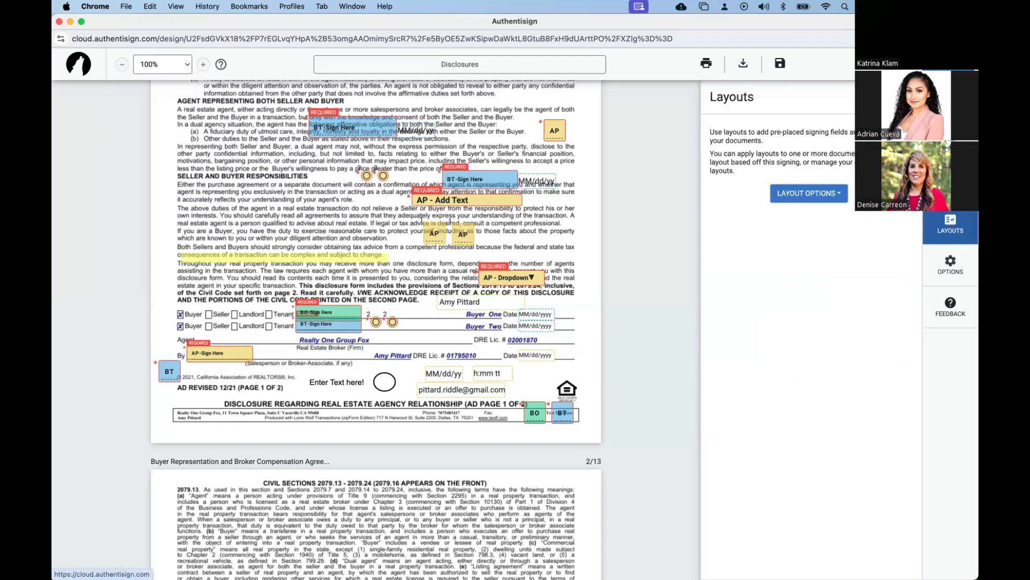
click(831, 196)
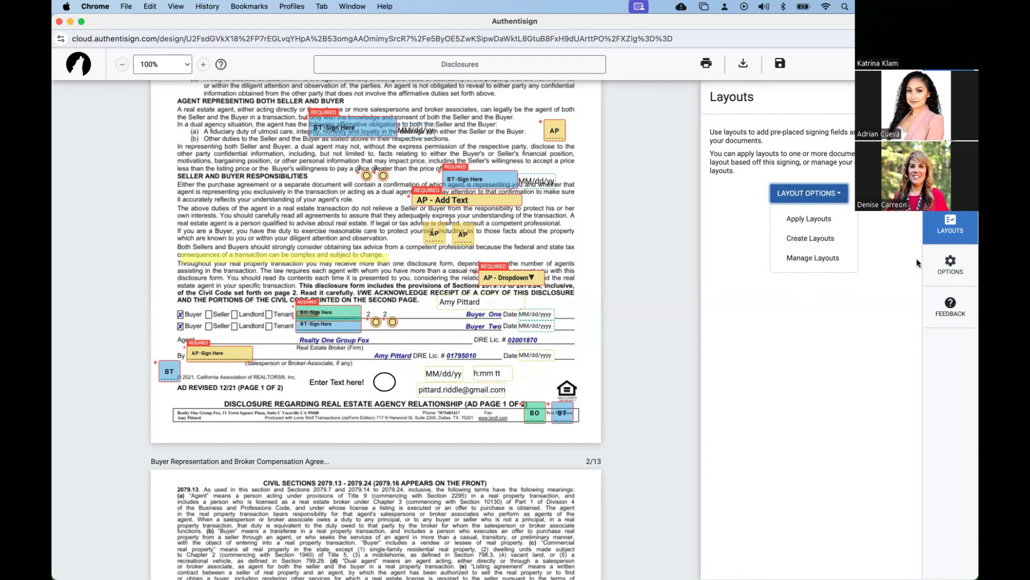
click(947, 260)
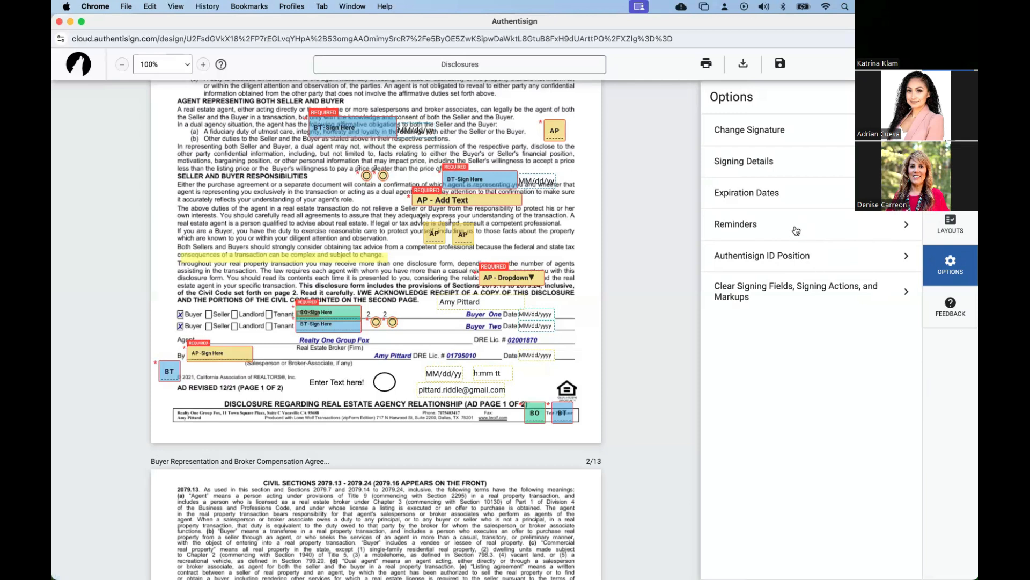
click(877, 226)
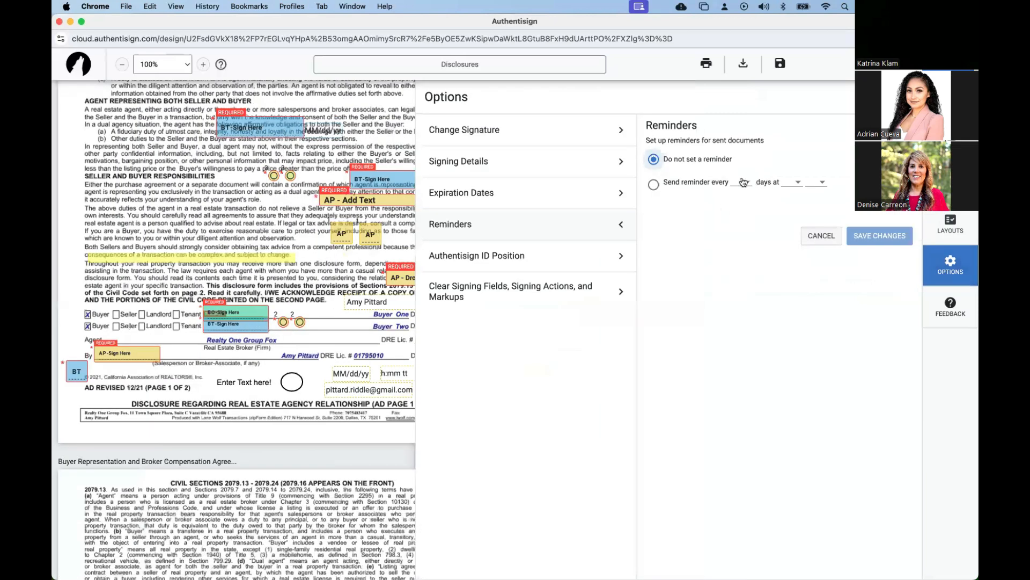
click(654, 186)
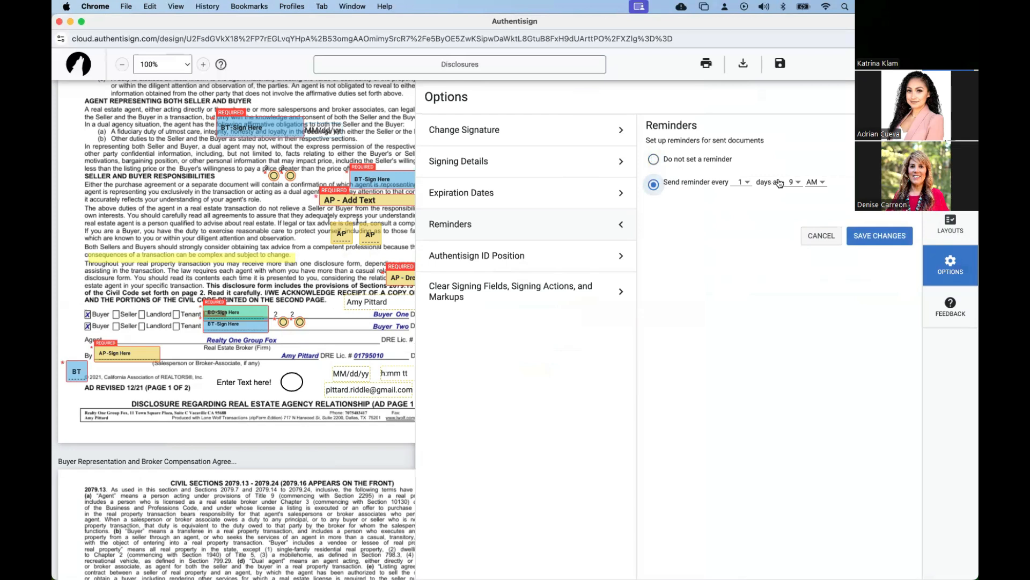
click(885, 238)
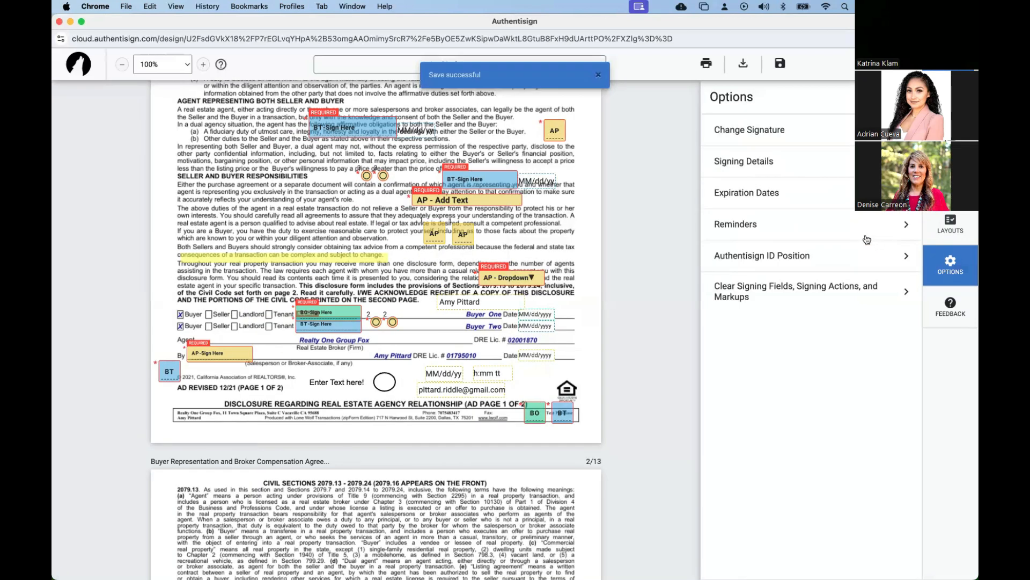
Review the expiration date, reminder, signing name and signature style options, and save the signing details with the name Disclosures.
click(872, 196)
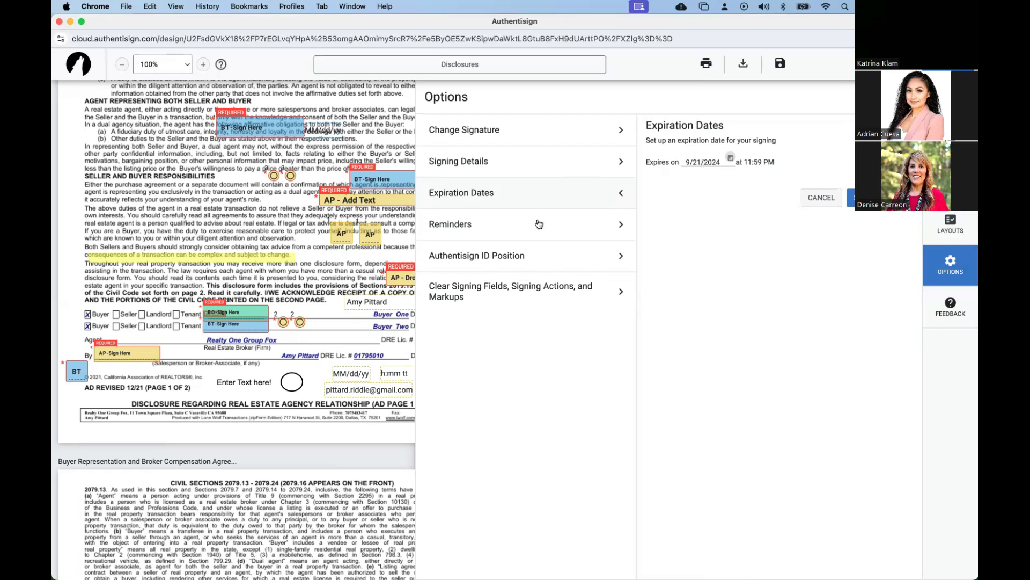
click(944, 268)
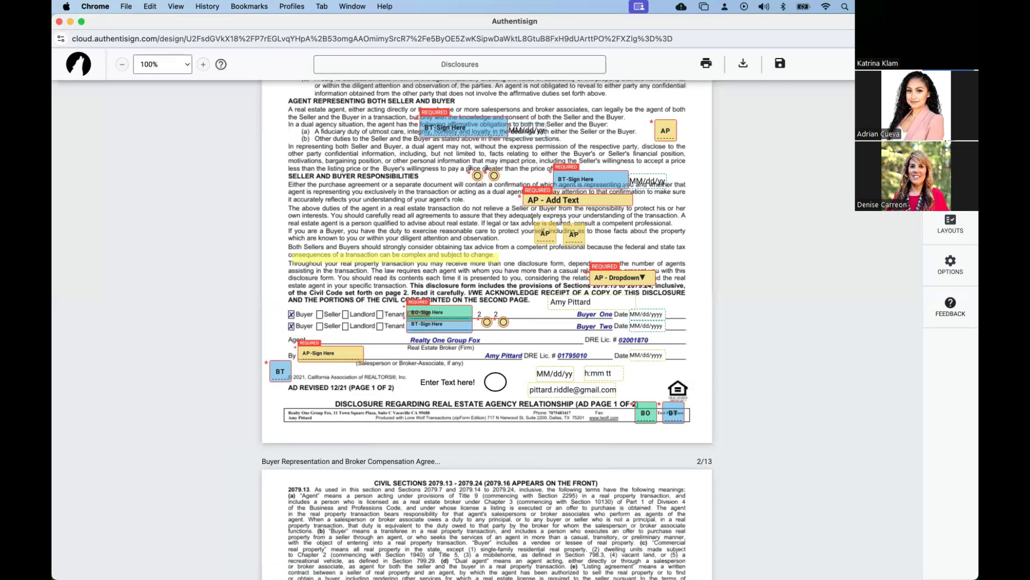
click(943, 273)
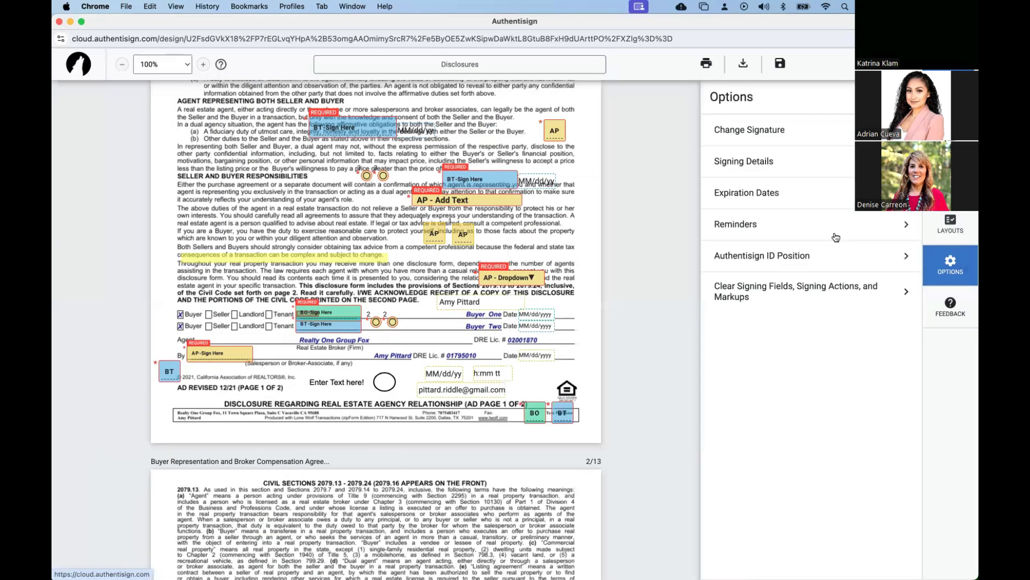
click(798, 225)
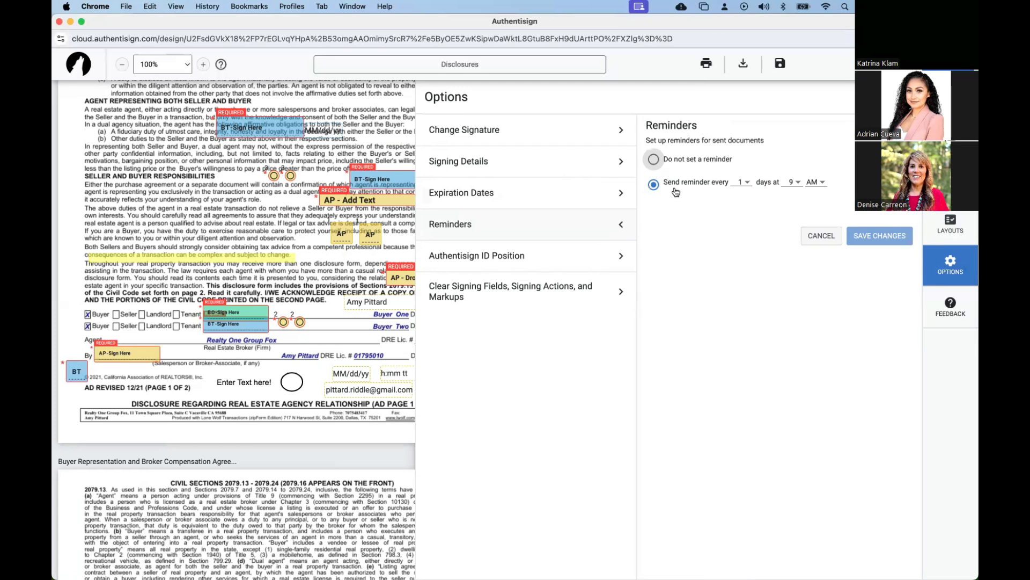
click(597, 159)
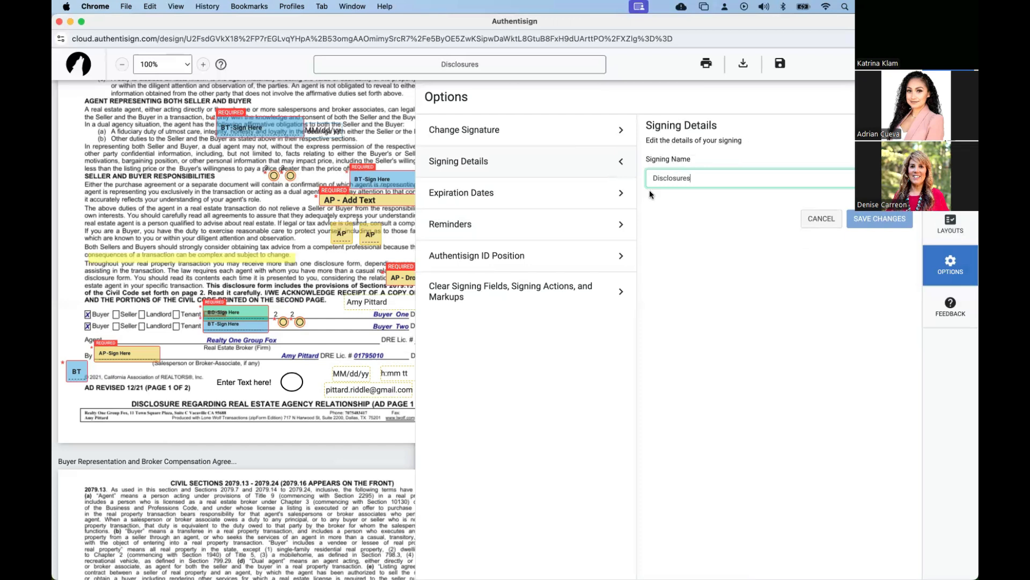
click(608, 135)
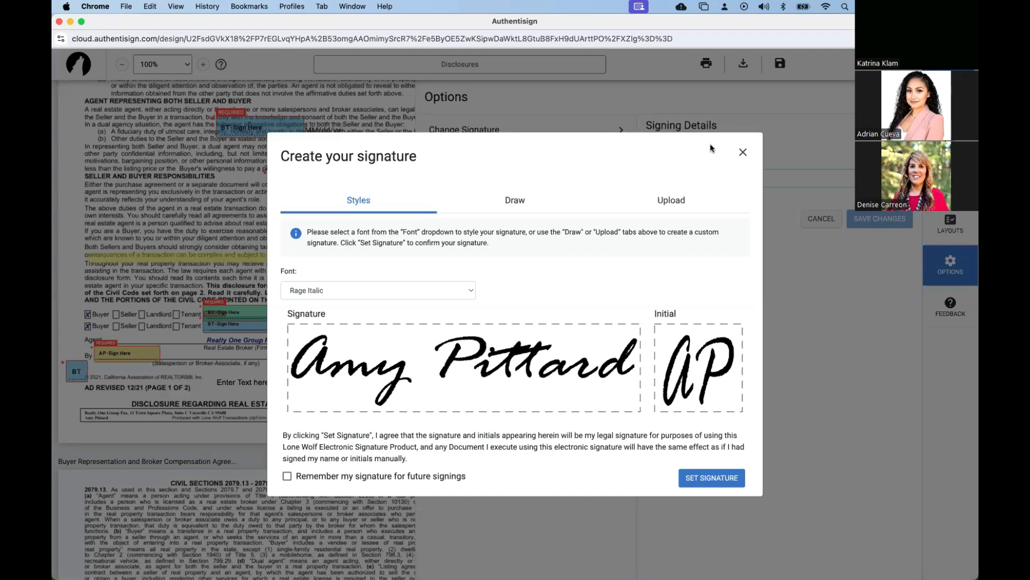
click(743, 154)
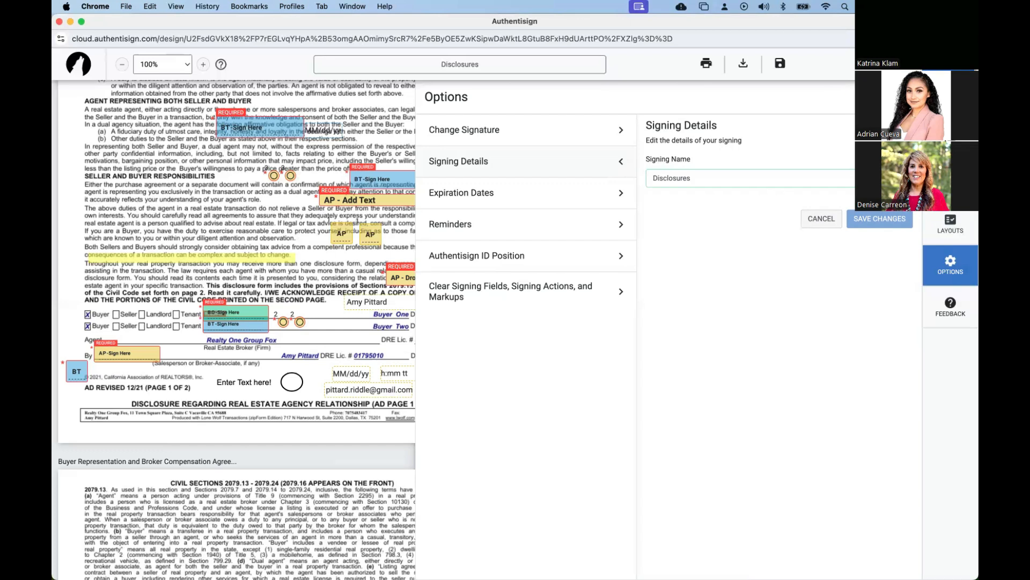
click(895, 216)
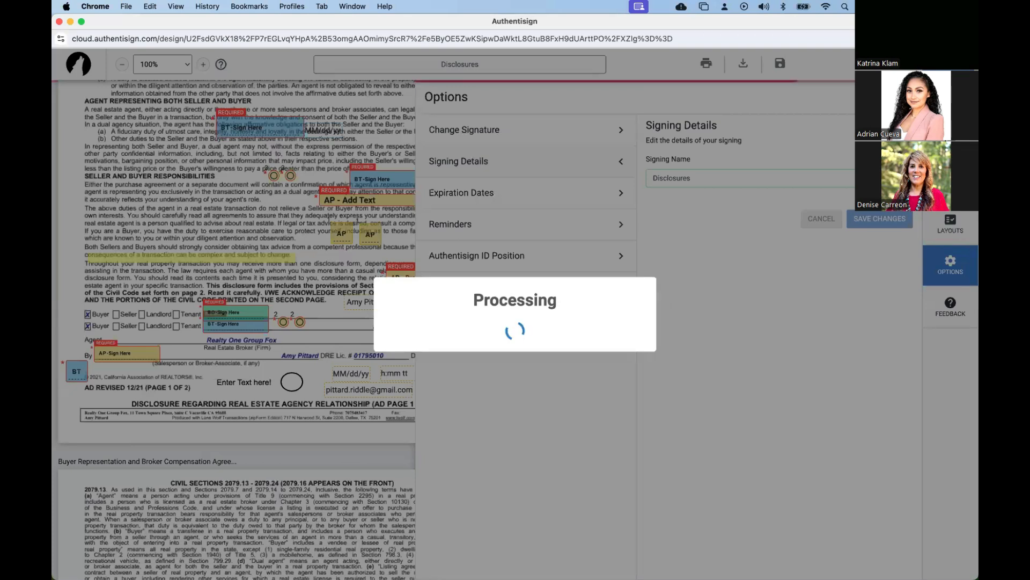
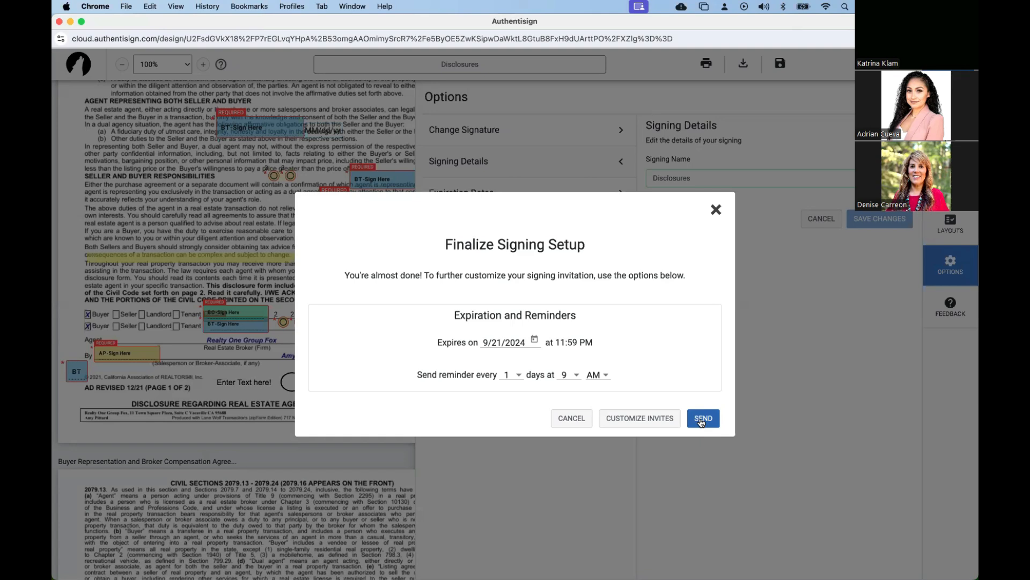
Review the options for customizing the invitation emails, cancel them, and send the Disclosures signing to the participants.
click(640, 424)
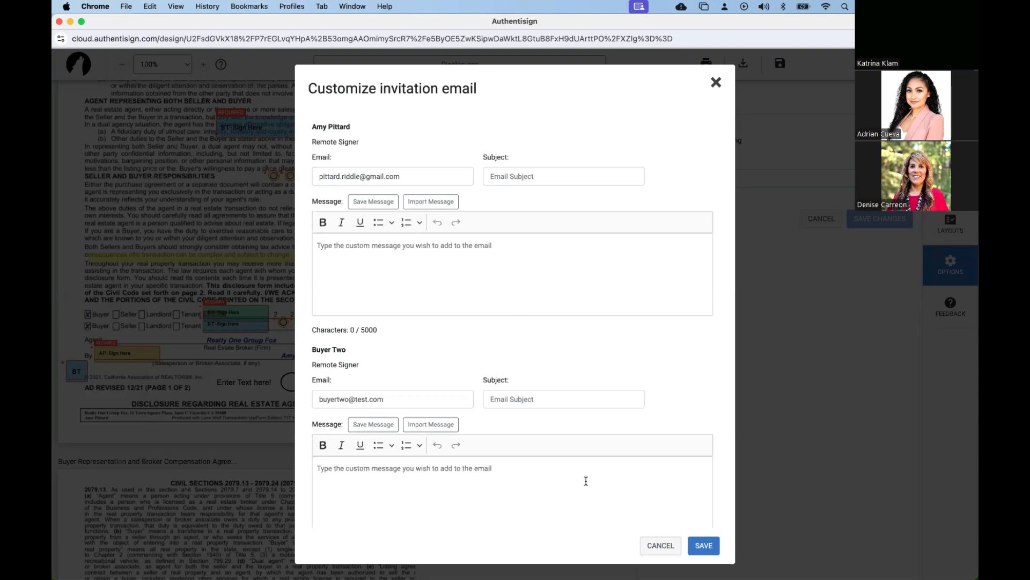
click(649, 544)
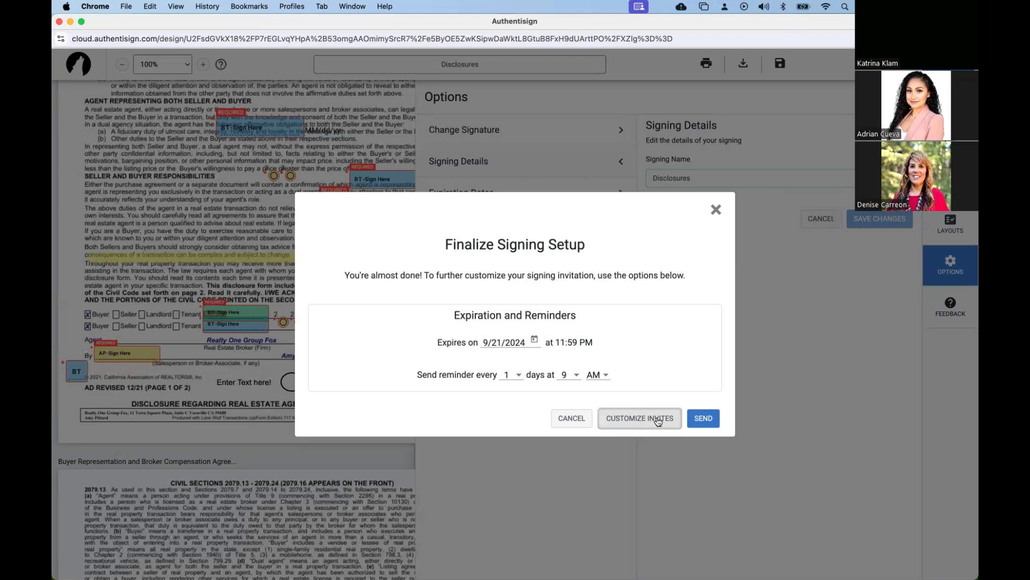
click(706, 418)
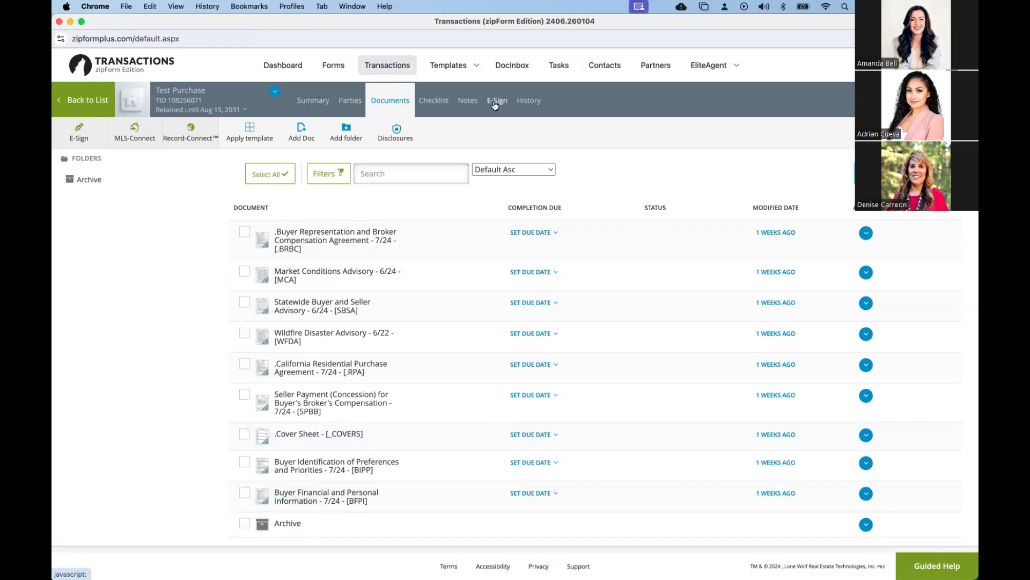
Find the sent Disclosures packet among the transaction's e-signings, view its participants, and open its signing details.
click(495, 101)
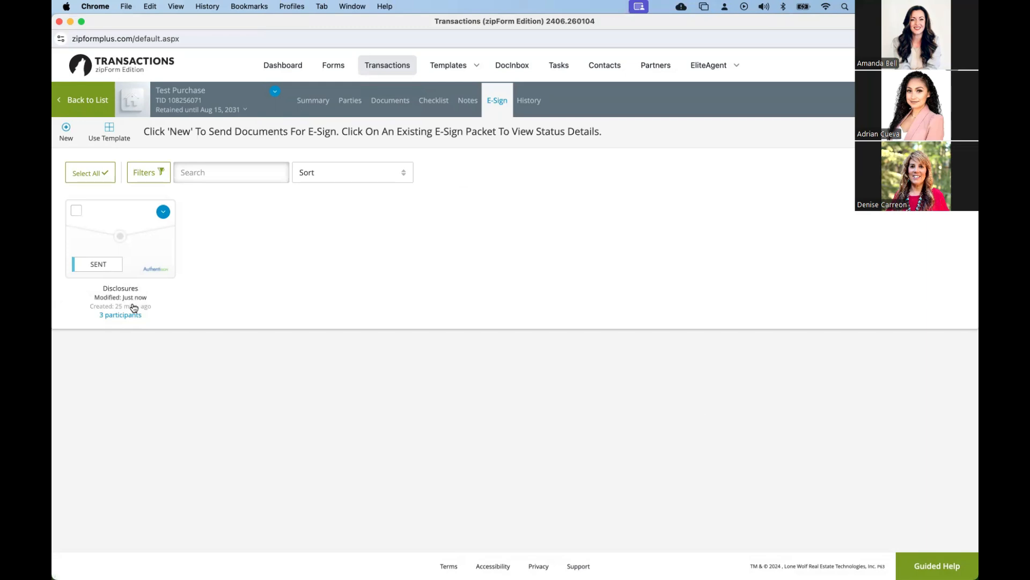
mouse_move(127, 318)
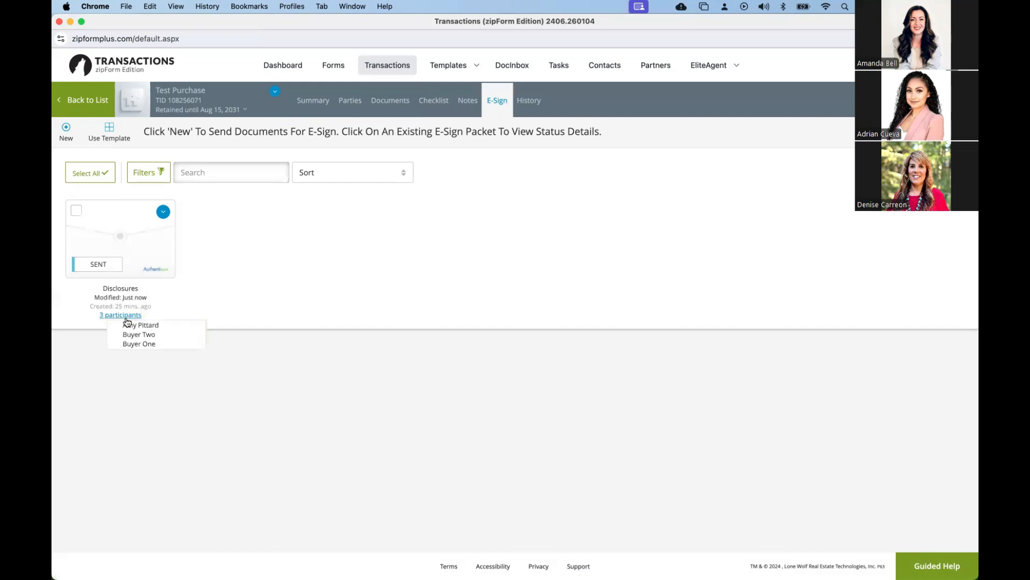
click(163, 213)
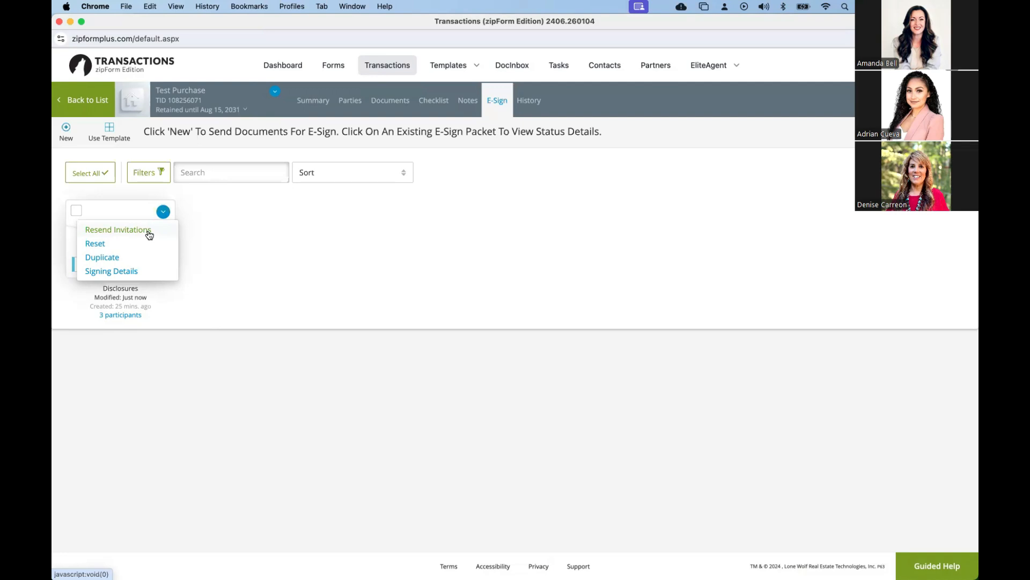
click(121, 274)
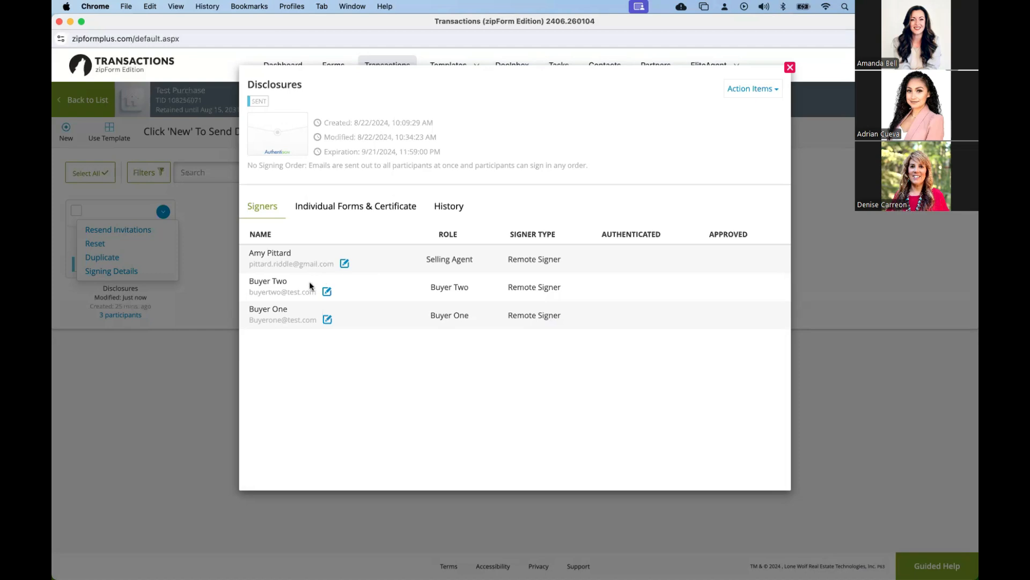
Show that Buyer Two's e-mail address can be edited, check the available action items, and close the signing details.
click(326, 291)
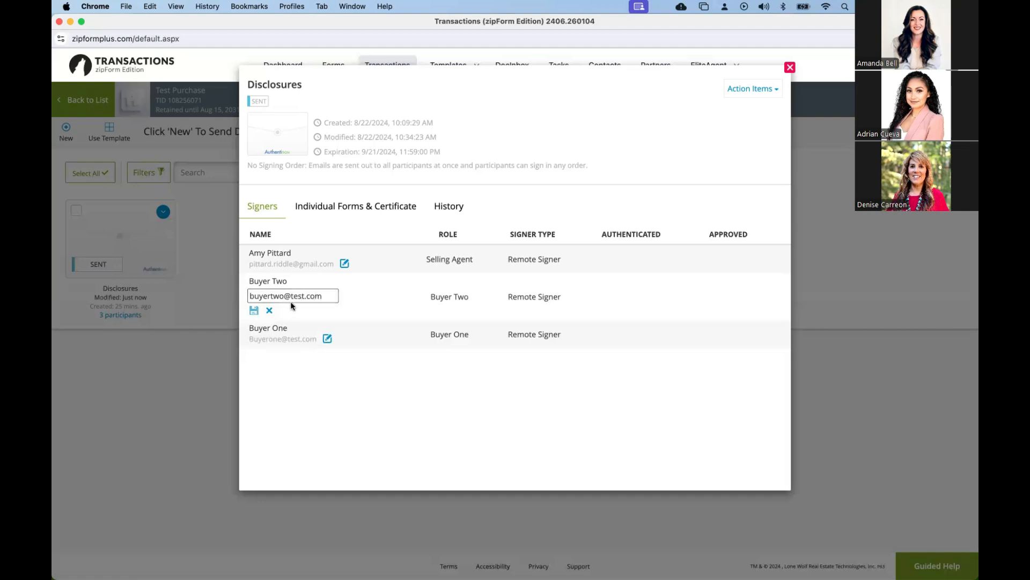
key(Return)
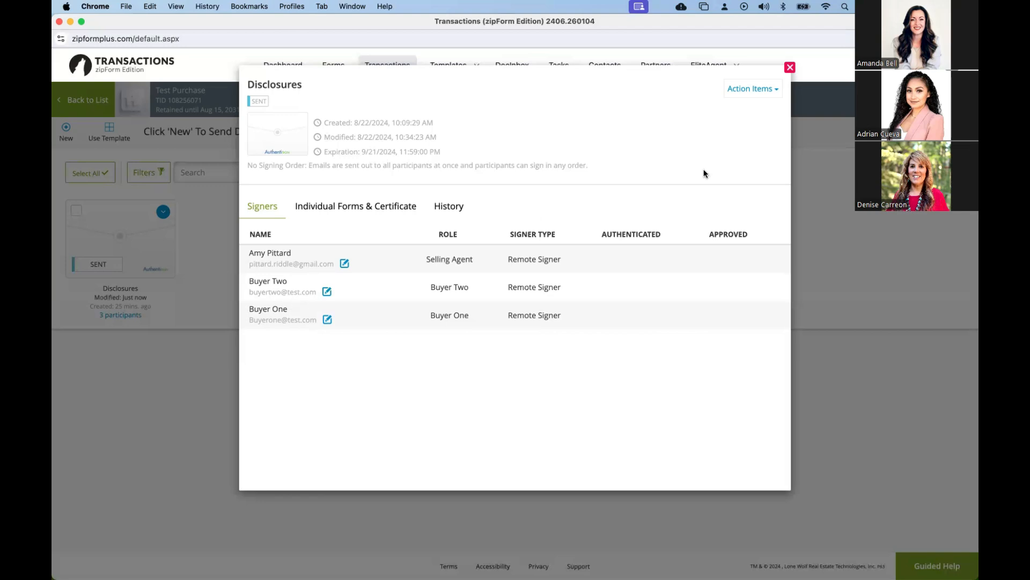
click(763, 92)
click(764, 92)
click(791, 67)
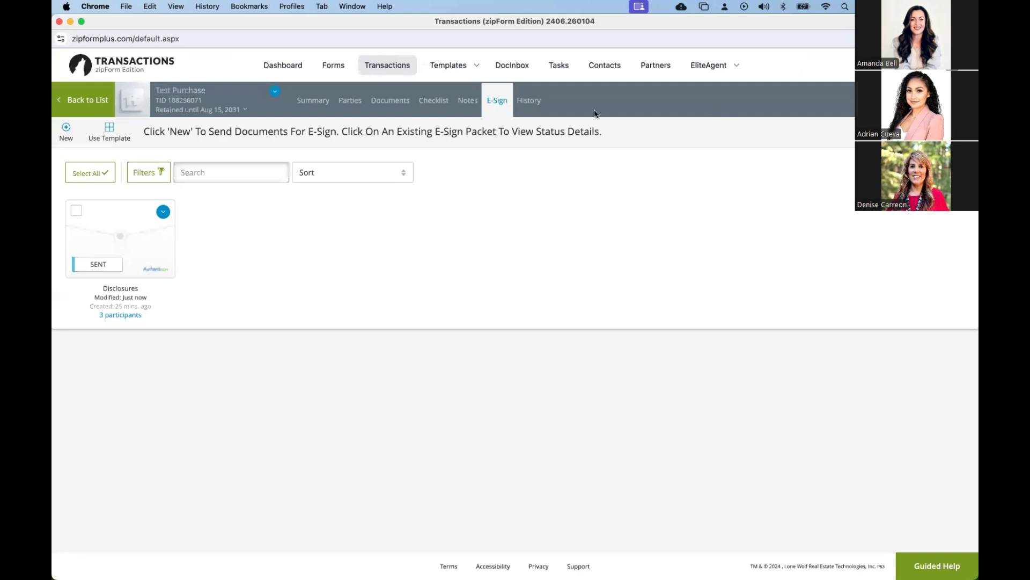
Reset the sent Disclosures signing, accepting the loss of any signed documents.
click(163, 211)
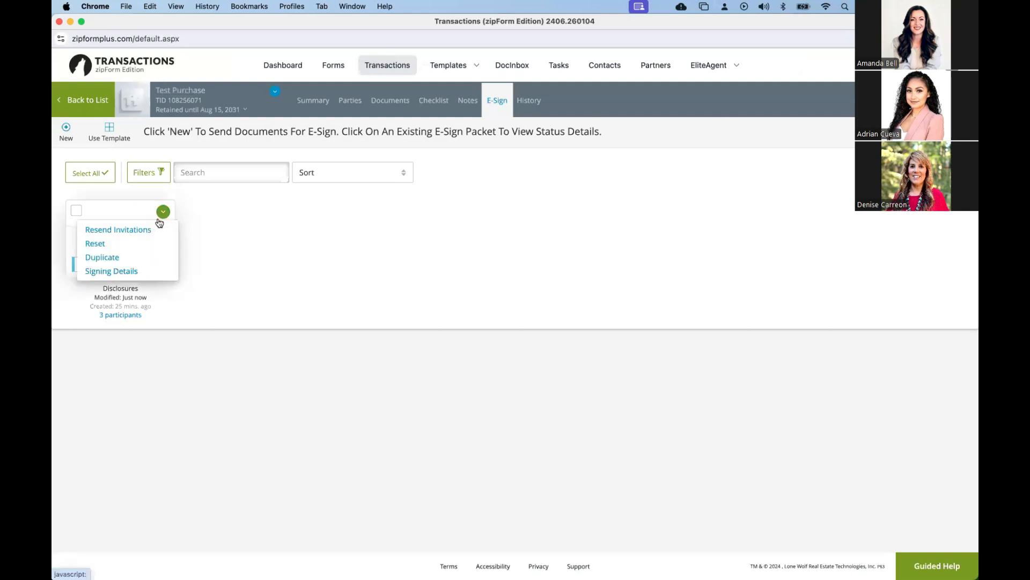
click(102, 247)
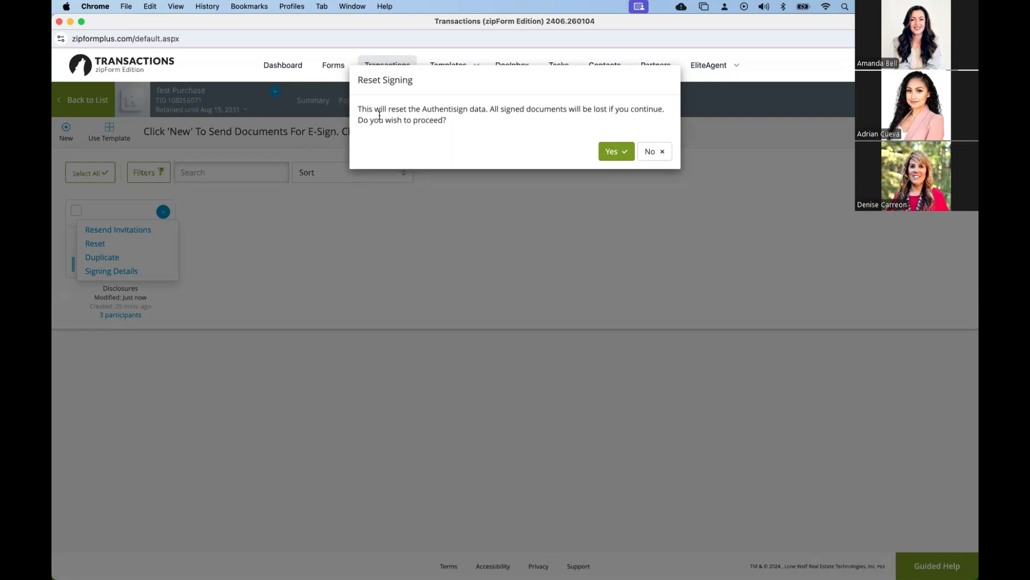
click(612, 157)
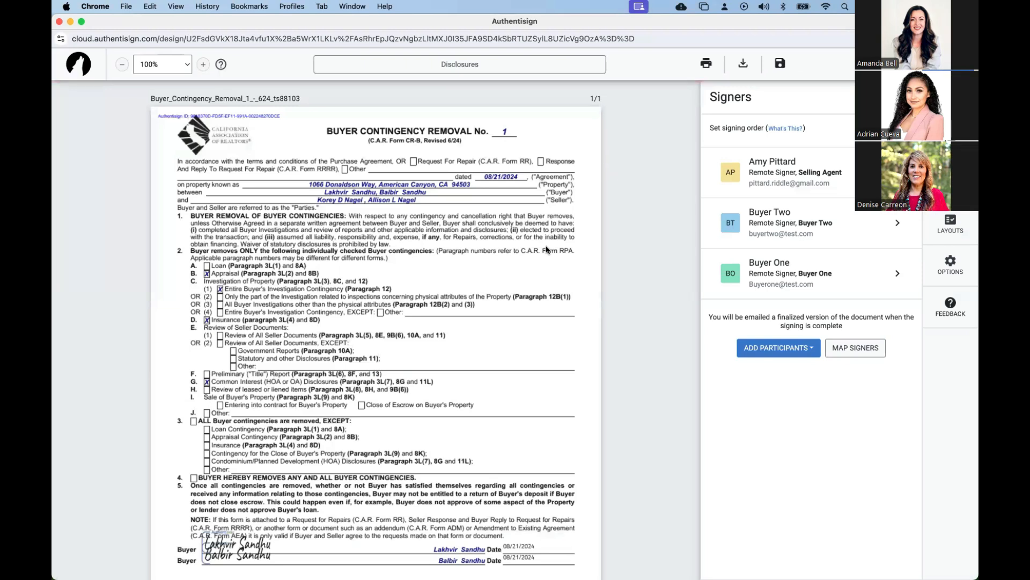
Place a signature block for the selling agent beside the buyers' signatures on the Buyer Contingency Removal form.
scroll(376, 322, down, 2)
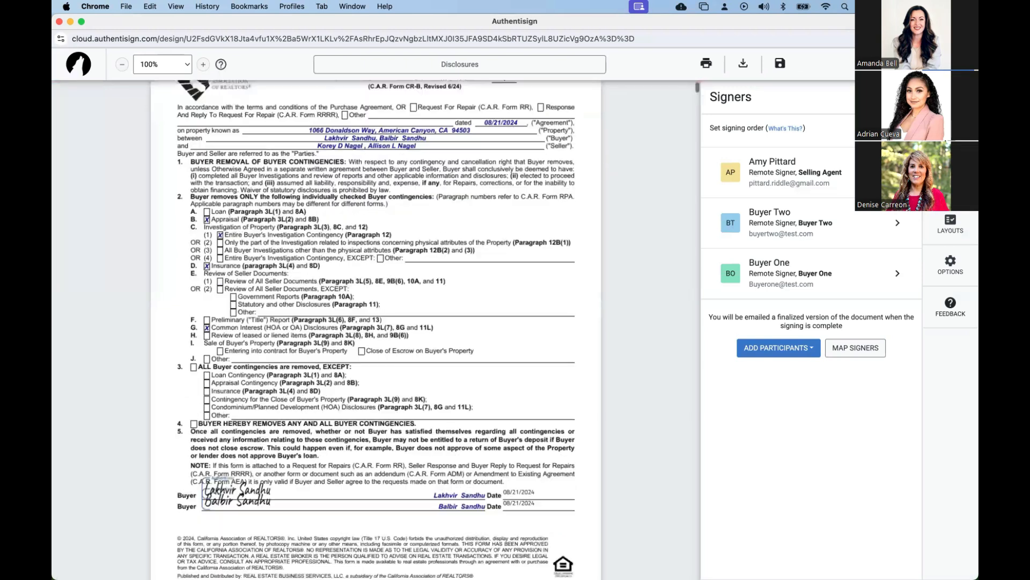
click(758, 188)
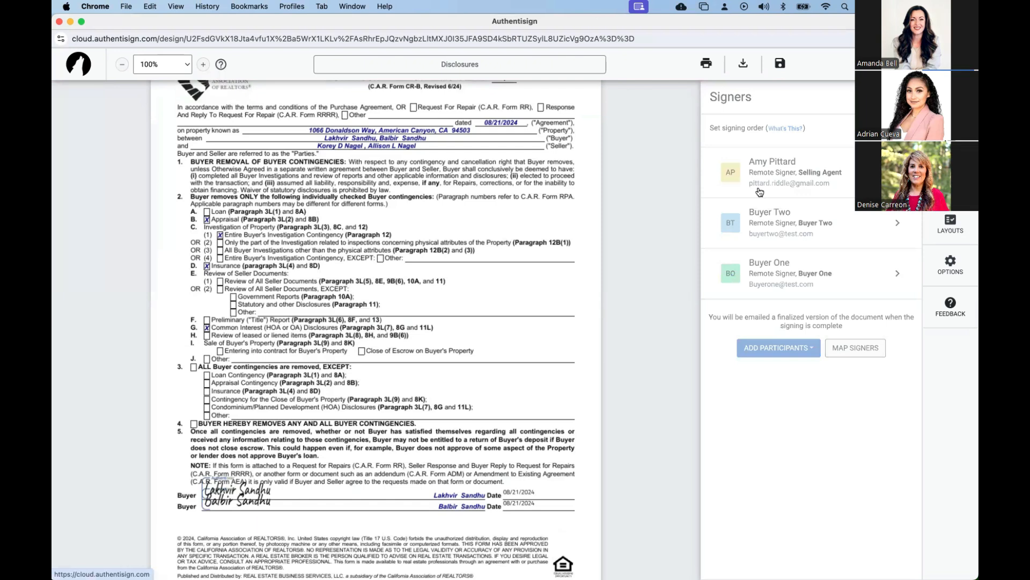
click(275, 491)
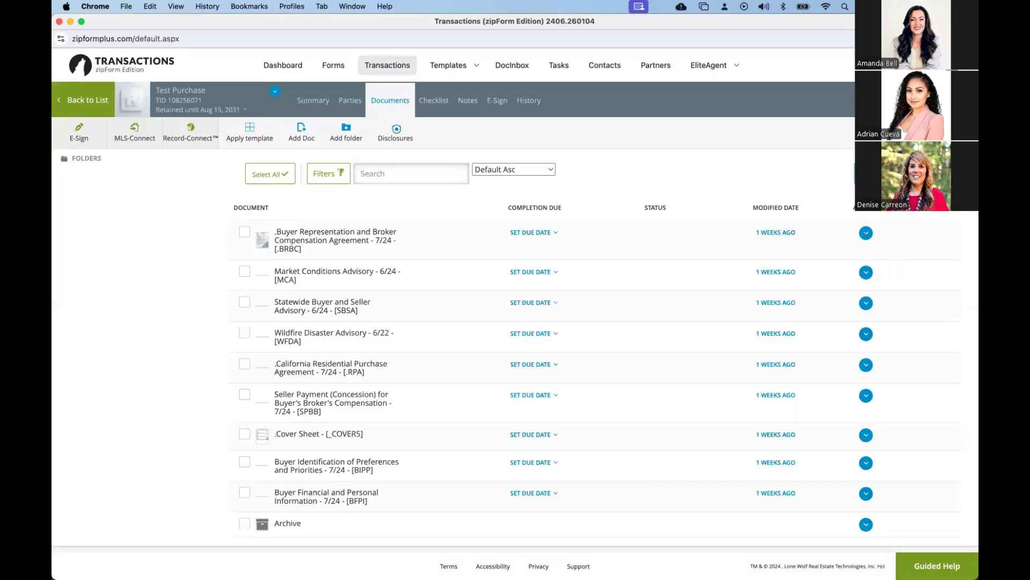
Reopen the draft Disclosures signing for editing from the transaction's e-signings and send it to the participants.
click(495, 106)
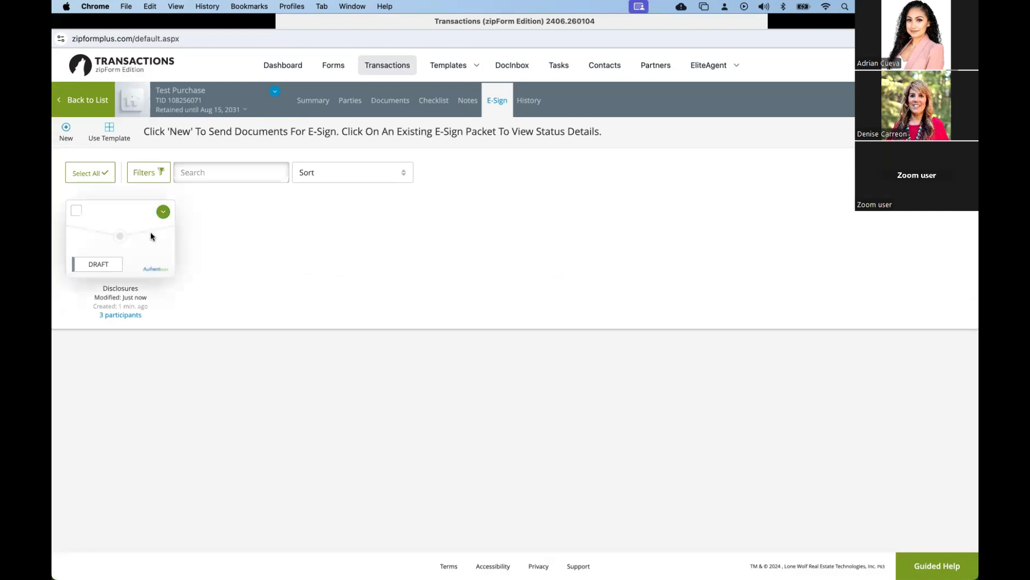
click(163, 212)
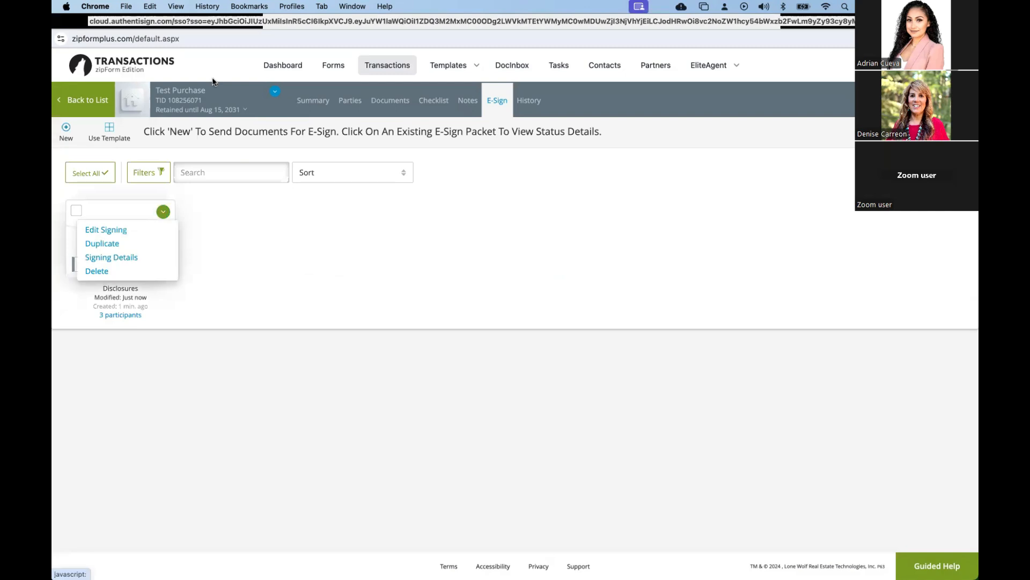
click(107, 231)
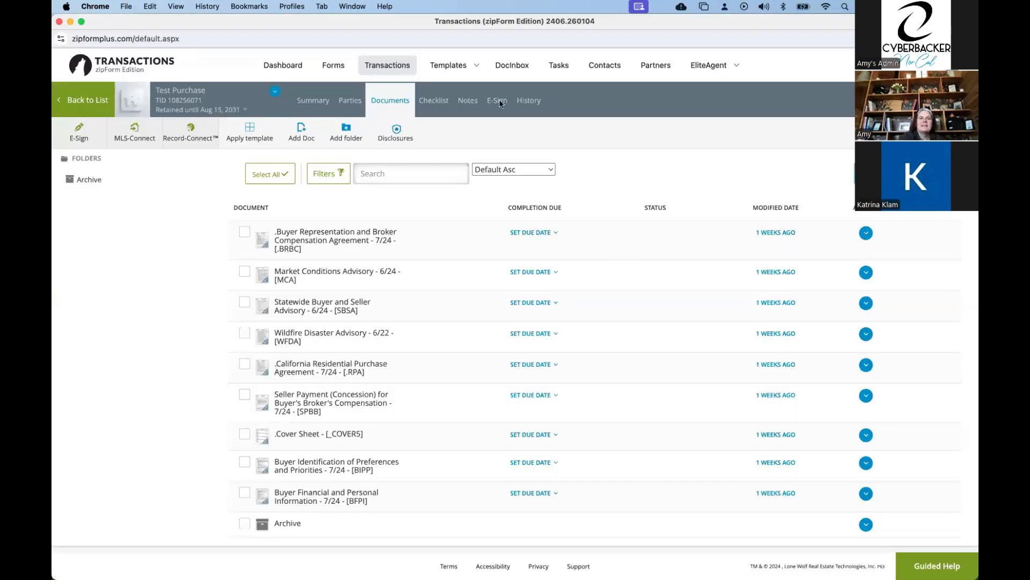
click(499, 101)
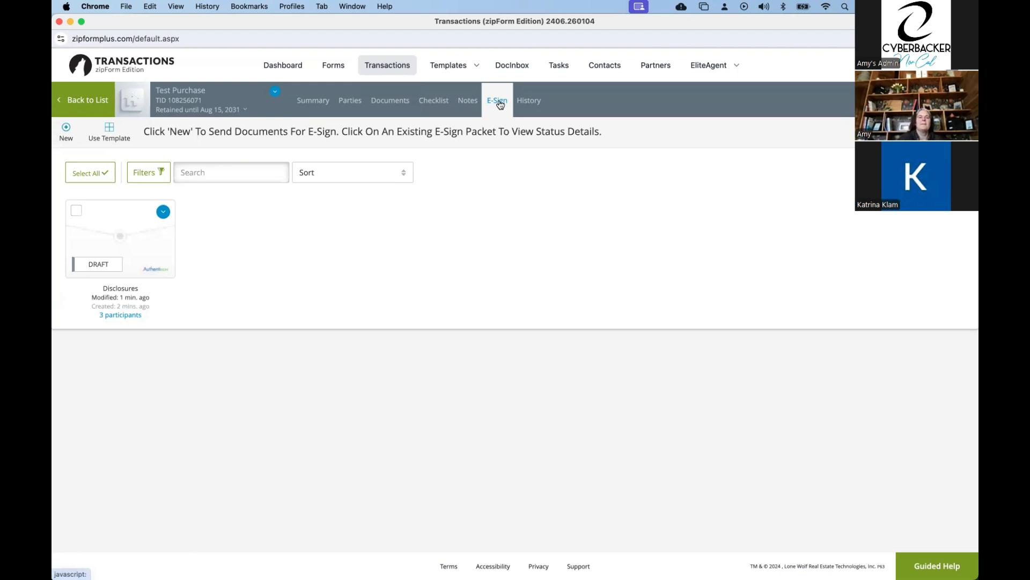
click(163, 211)
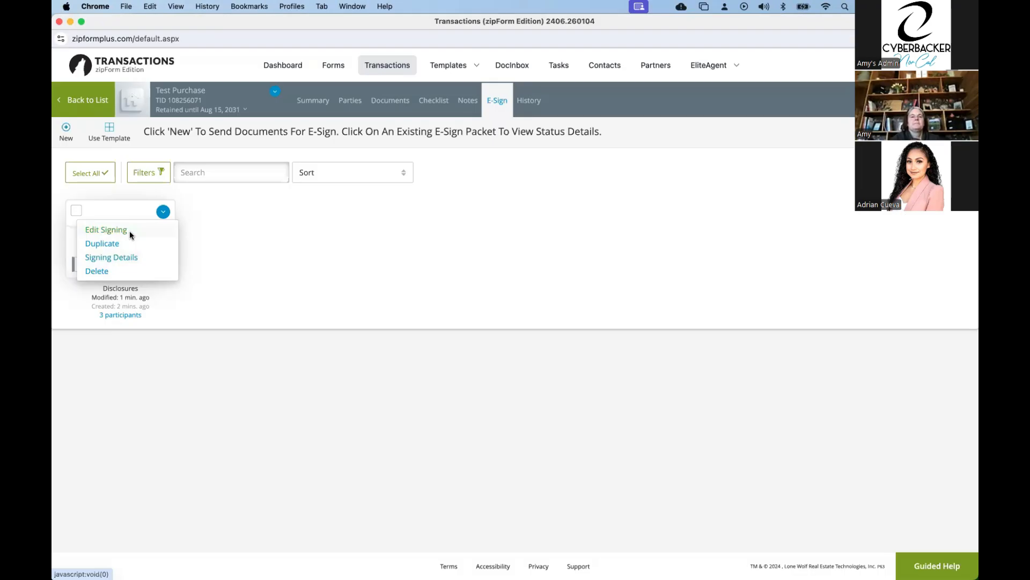
click(131, 234)
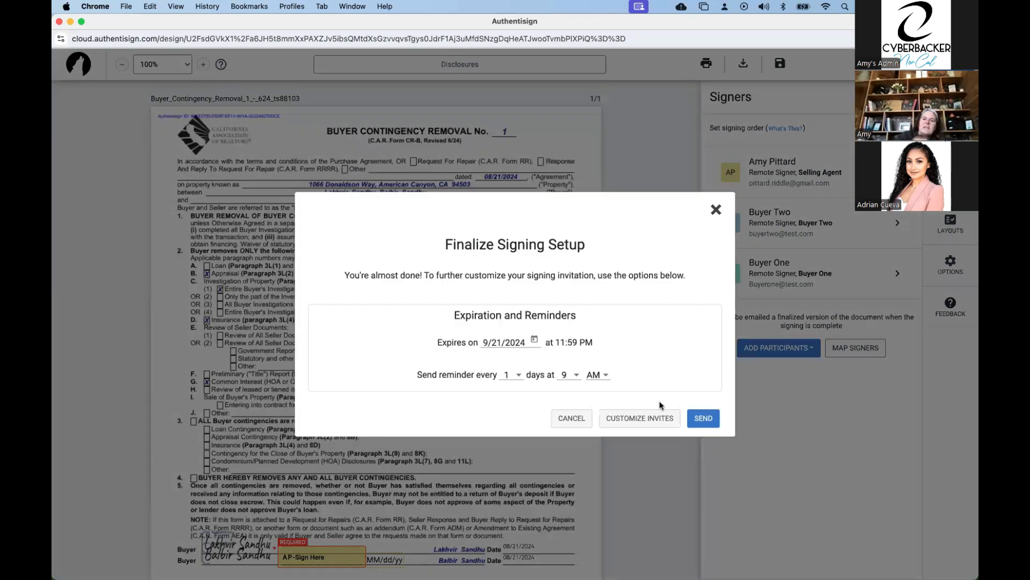
click(713, 425)
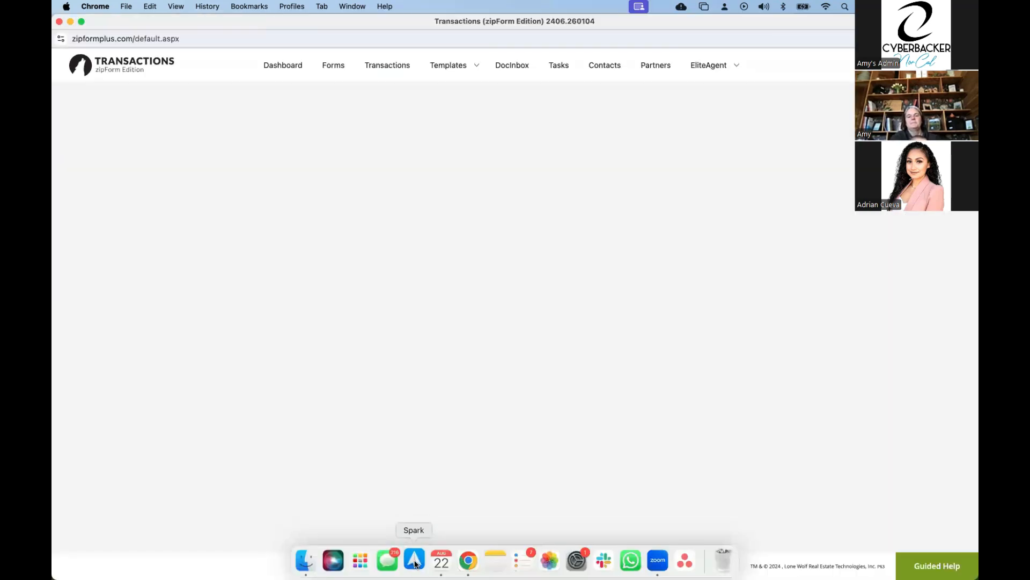
Switch to the Spark mail app and open the inbox of the selling agent's e-mail account.
click(415, 561)
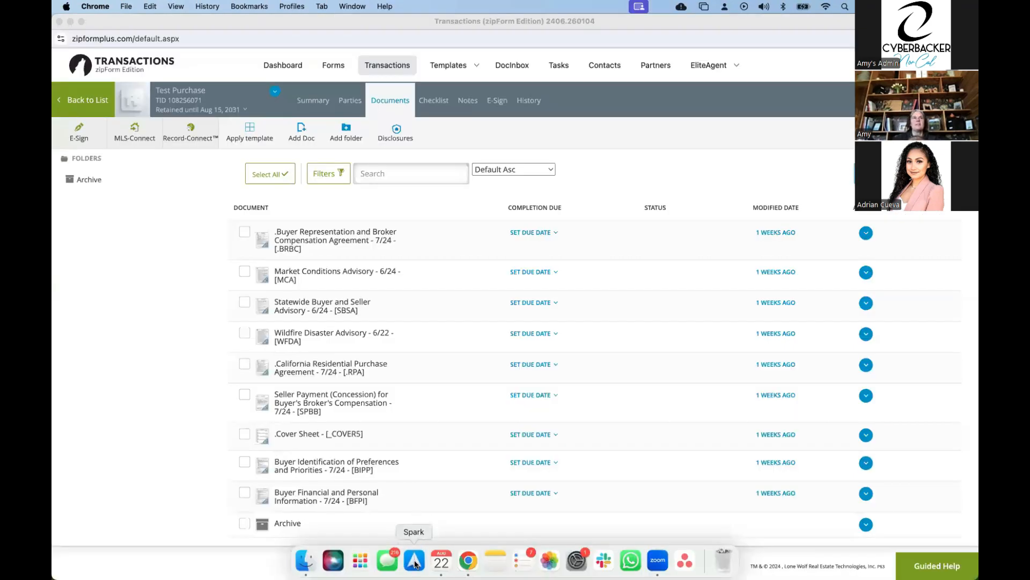
click(415, 563)
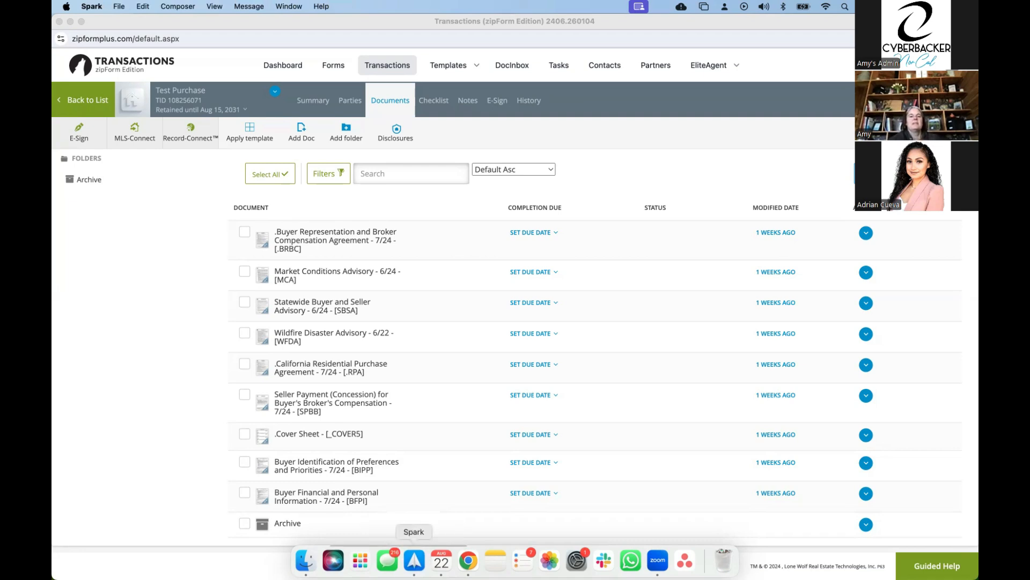
click(414, 562)
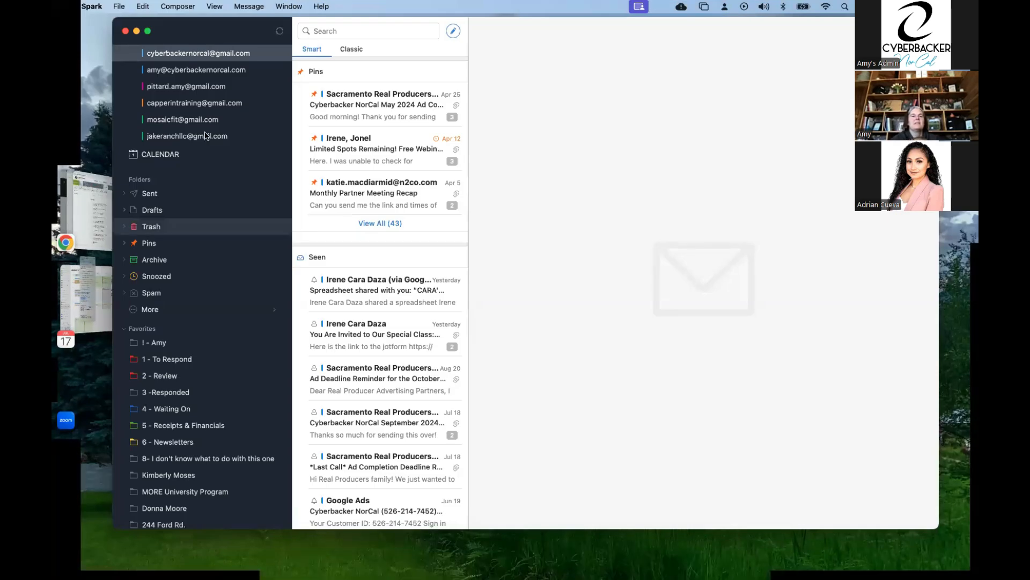
scroll(209, 134, up, 5)
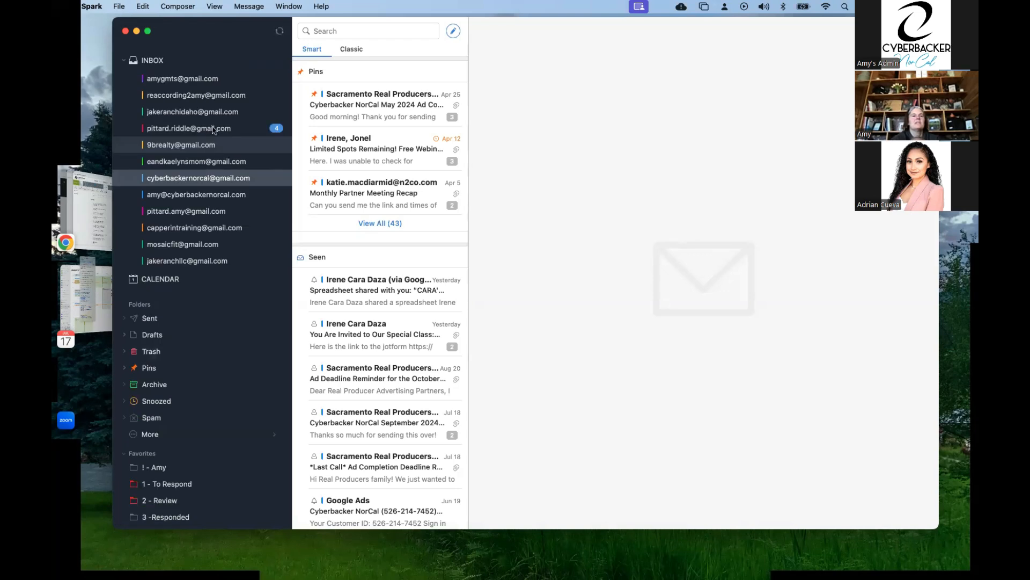
click(213, 129)
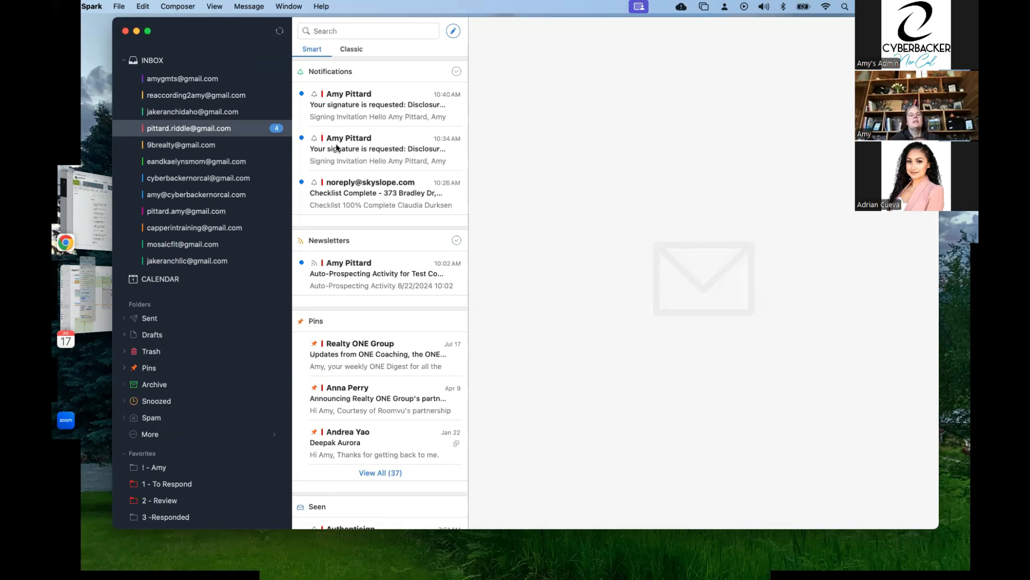
Open the newest Disclosures signature request email, start the signing, and accept the Participant Acknowledgement.
click(368, 116)
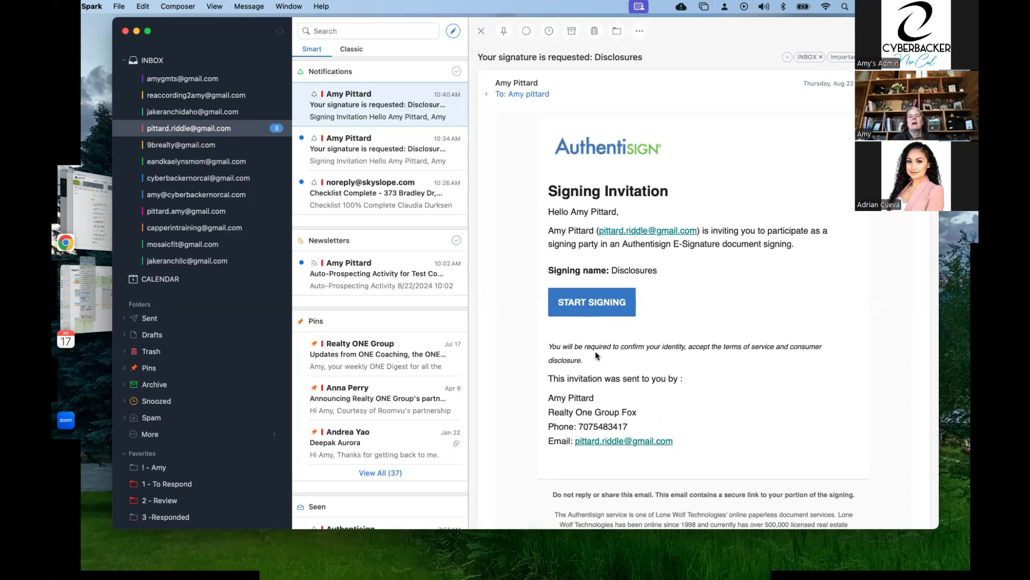
click(590, 307)
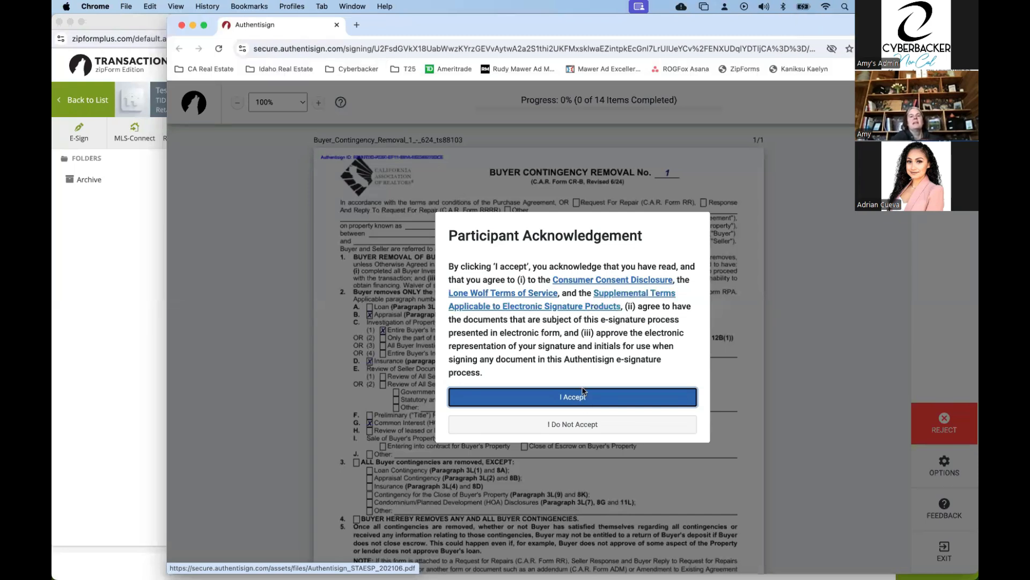
key(Return)
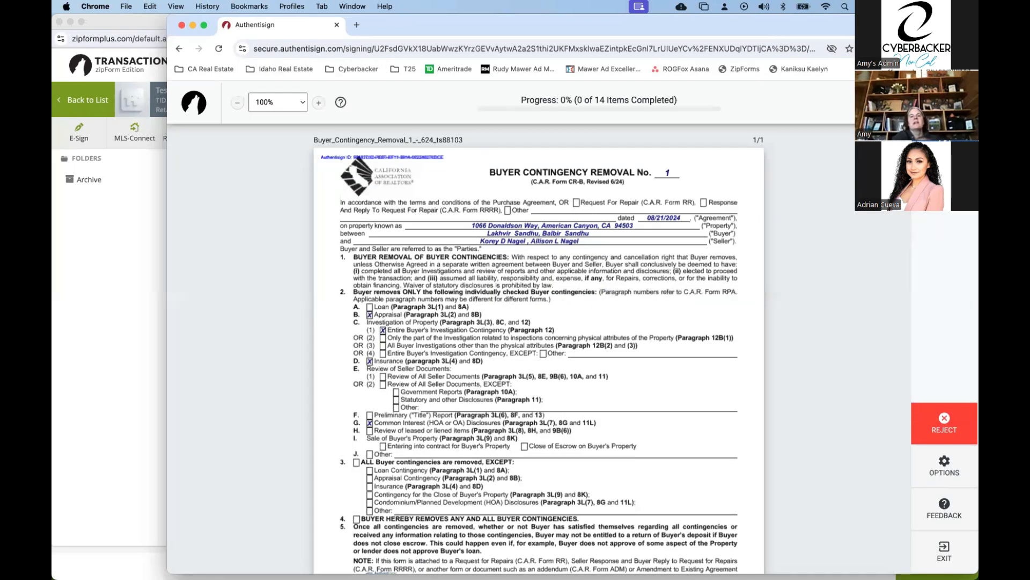
Sign the Buyer Contingency Removal form and complete the initials and lower radio choice on the agency disclosure page.
scroll(694, 334, down, 5)
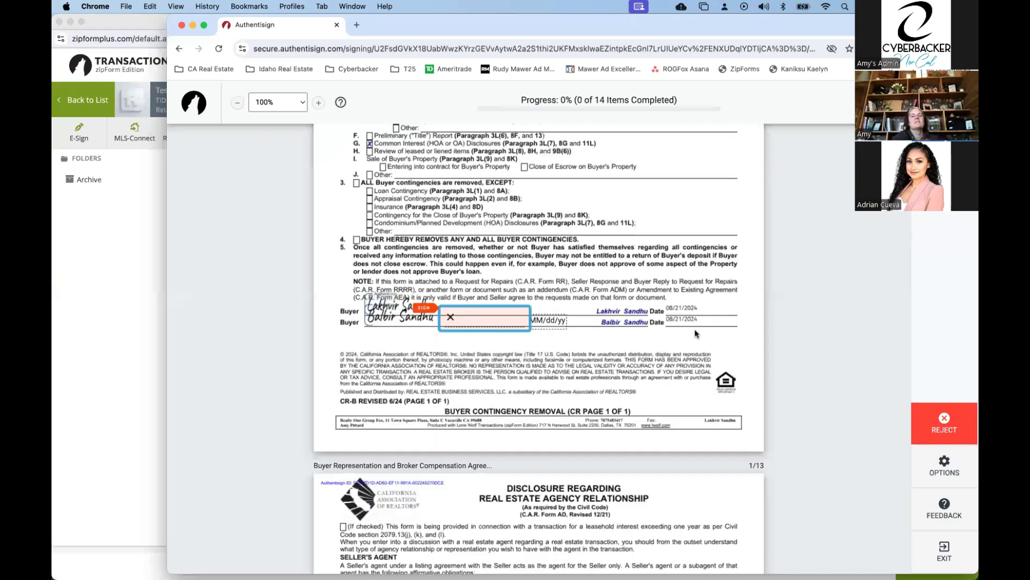
scroll(671, 343, down, 8)
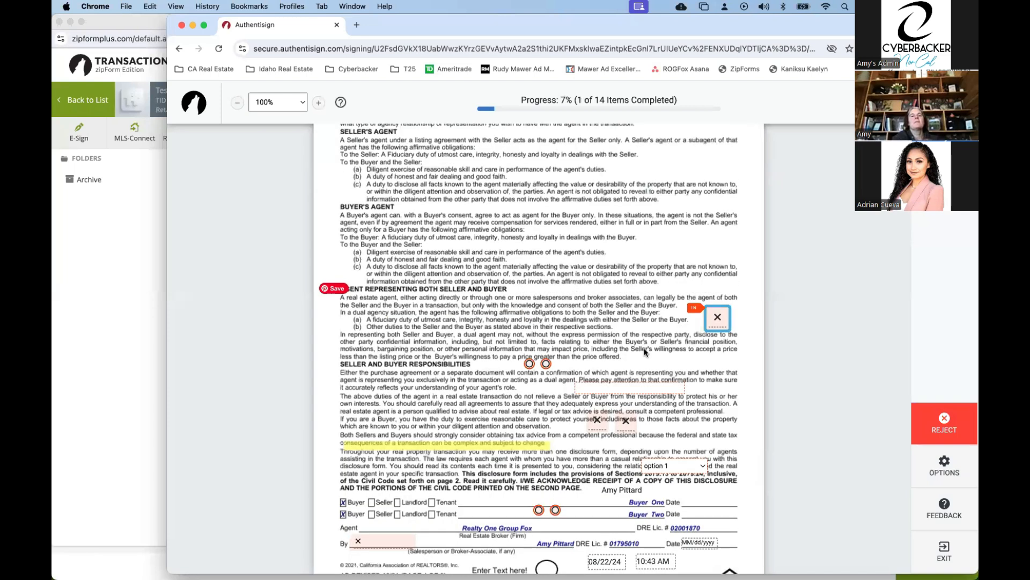
click(599, 370)
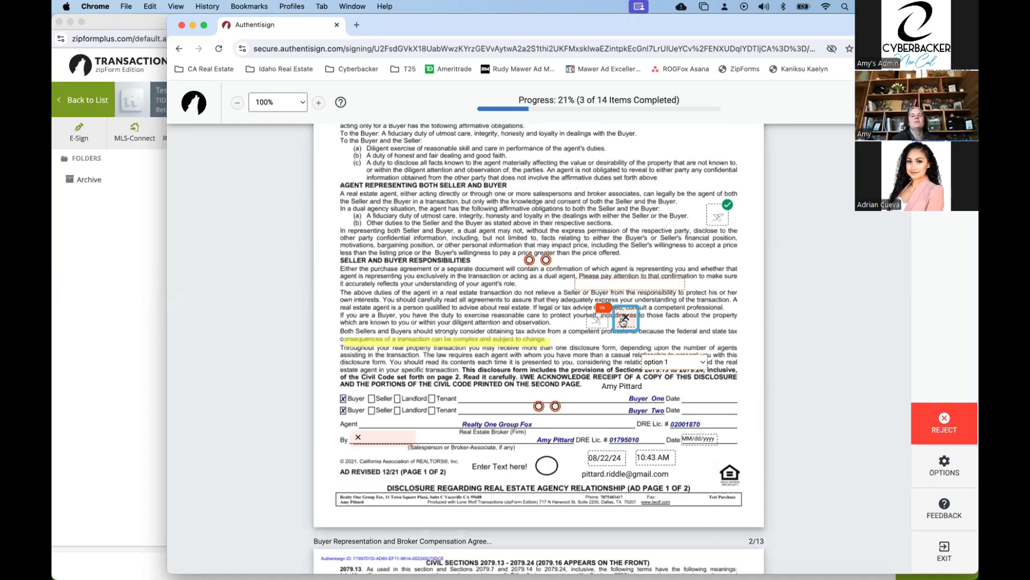
click(622, 321)
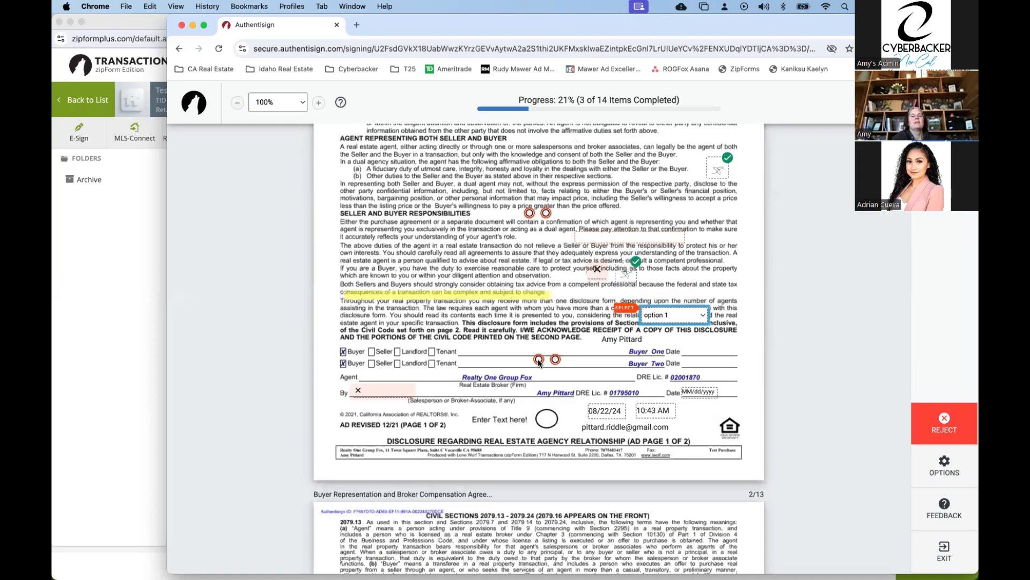
click(539, 359)
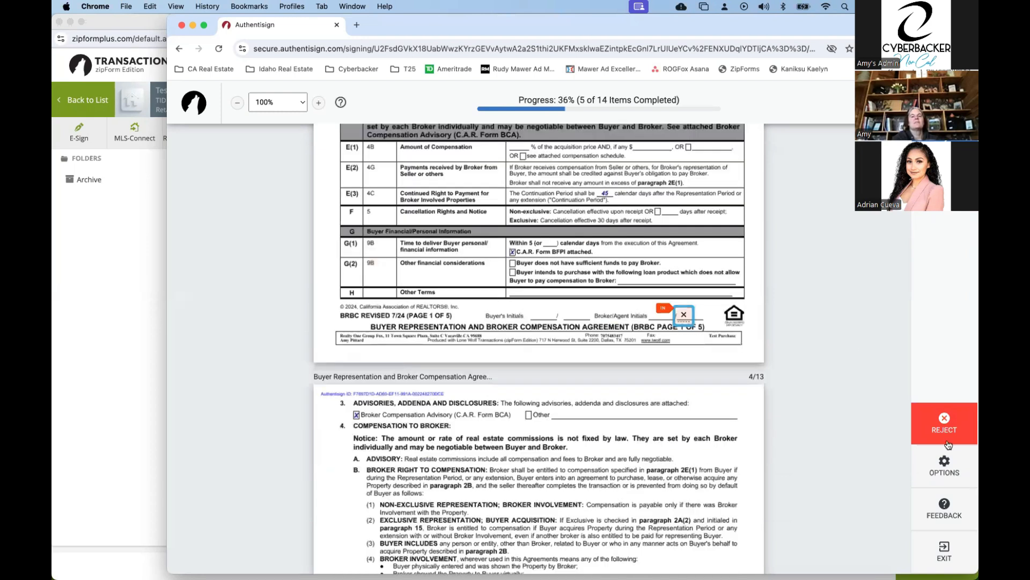
Initial the marked pages of the Buyer Representation and Broker Compensation Agreement and complete the remaining agent signature fields.
scroll(853, 349, up, 3)
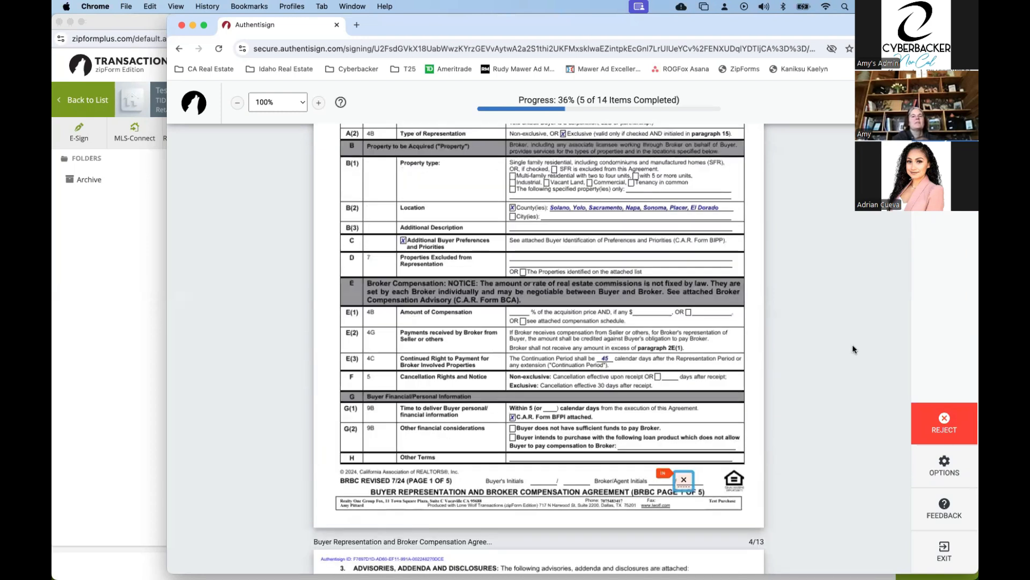
scroll(854, 349, up, 15)
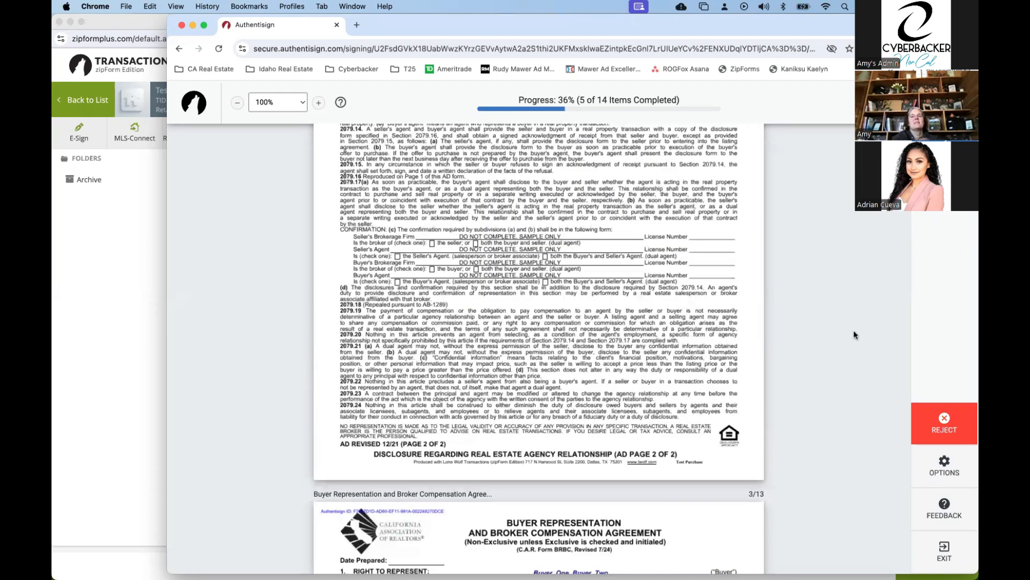
scroll(854, 338, down, 3)
scroll(855, 336, down, 15)
scroll(798, 320, up, 3)
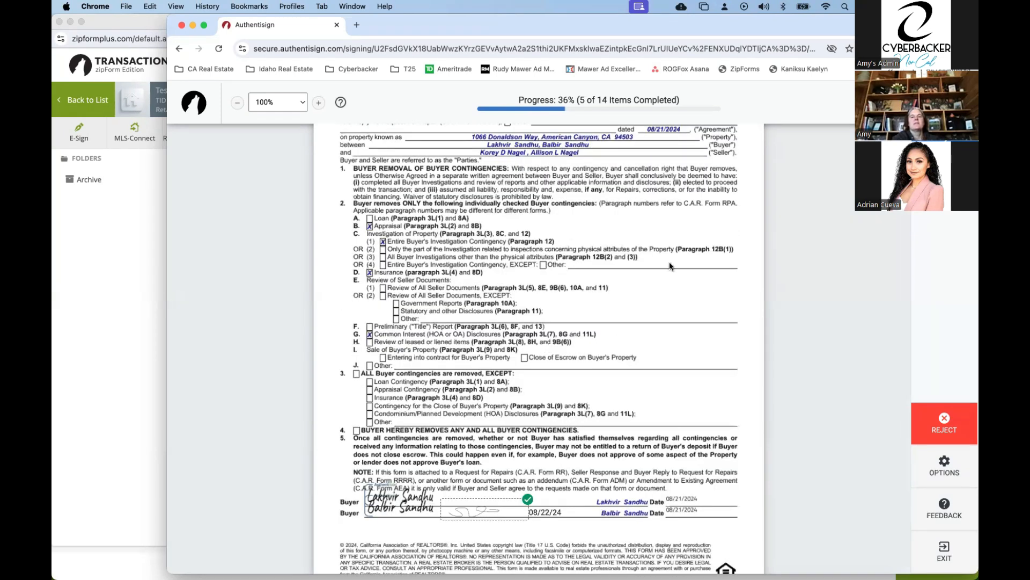
scroll(683, 318, up, 10)
click(685, 318)
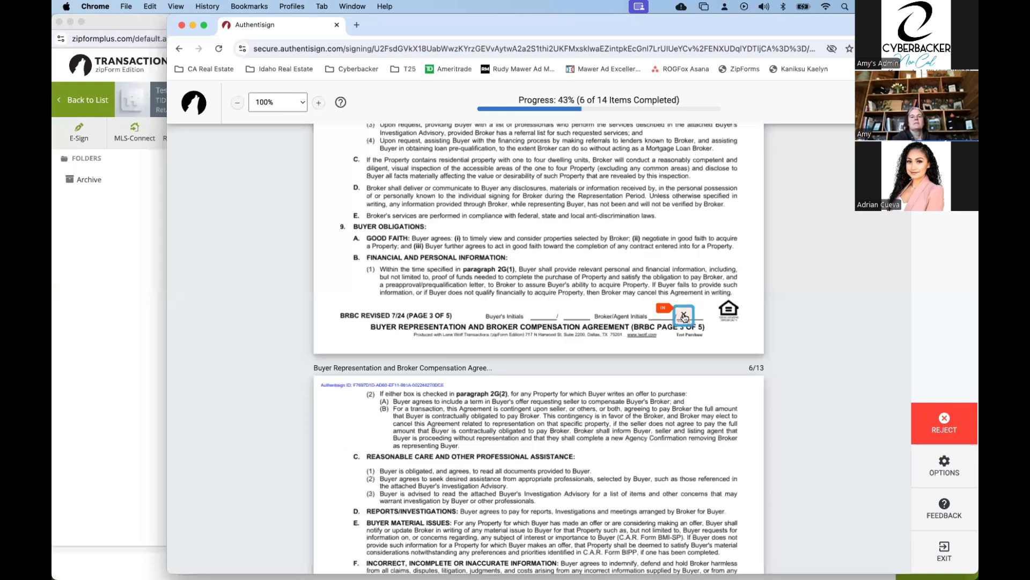
click(684, 317)
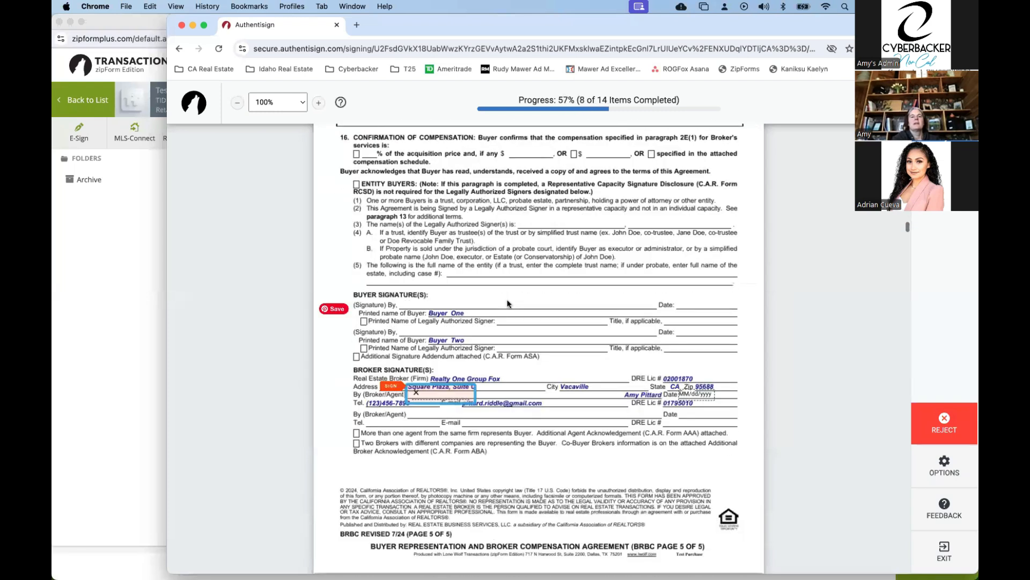
click(440, 315)
click(366, 319)
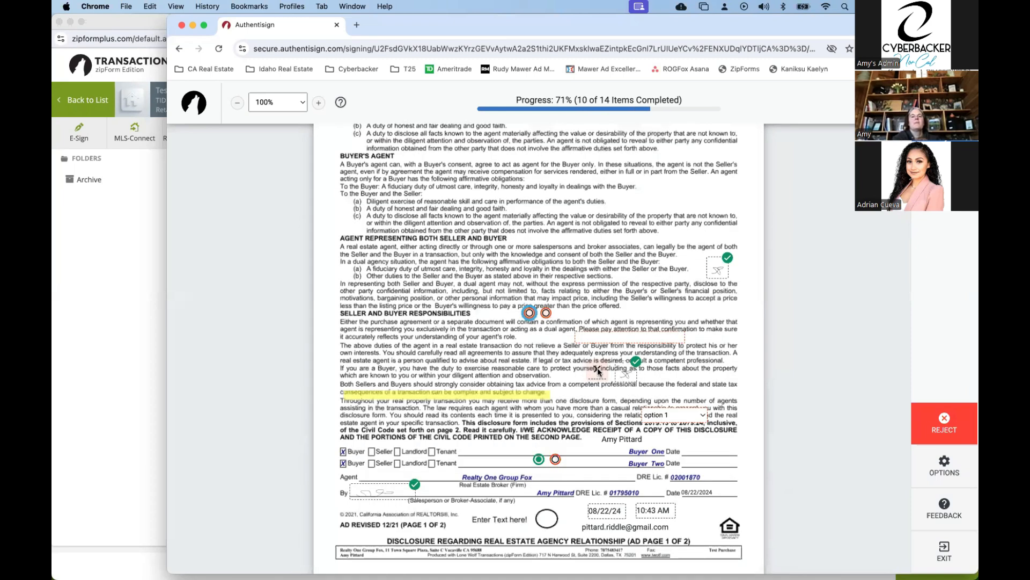
Fill the second optional initials field on the agency disclosure page and choose option 3 from the selection field.
click(626, 322)
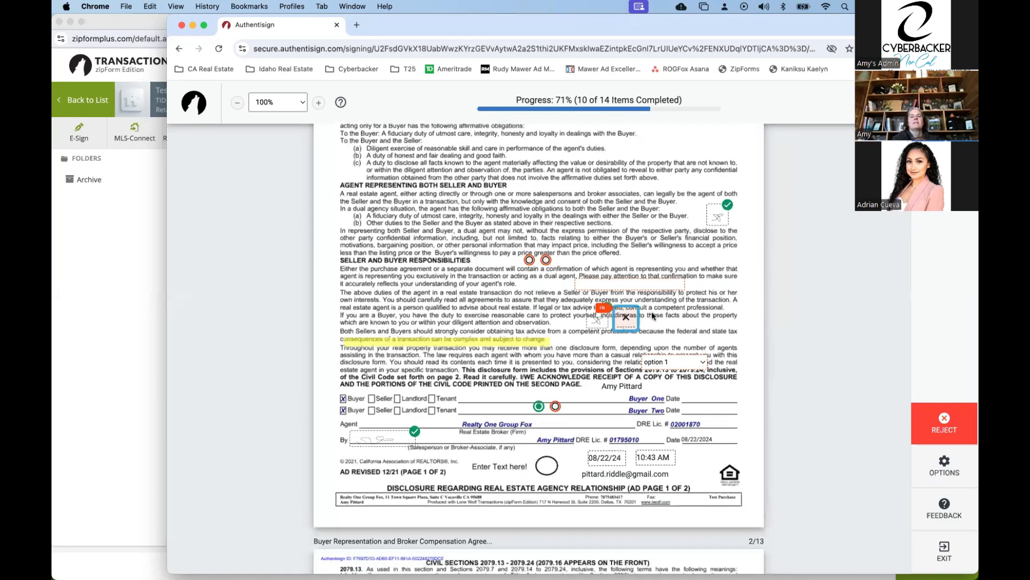
click(651, 312)
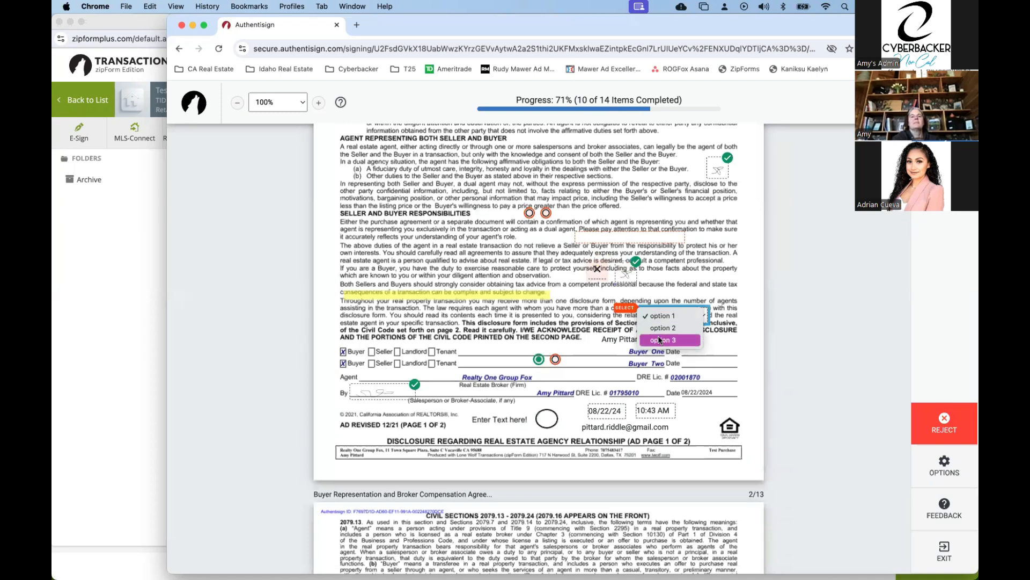
click(659, 339)
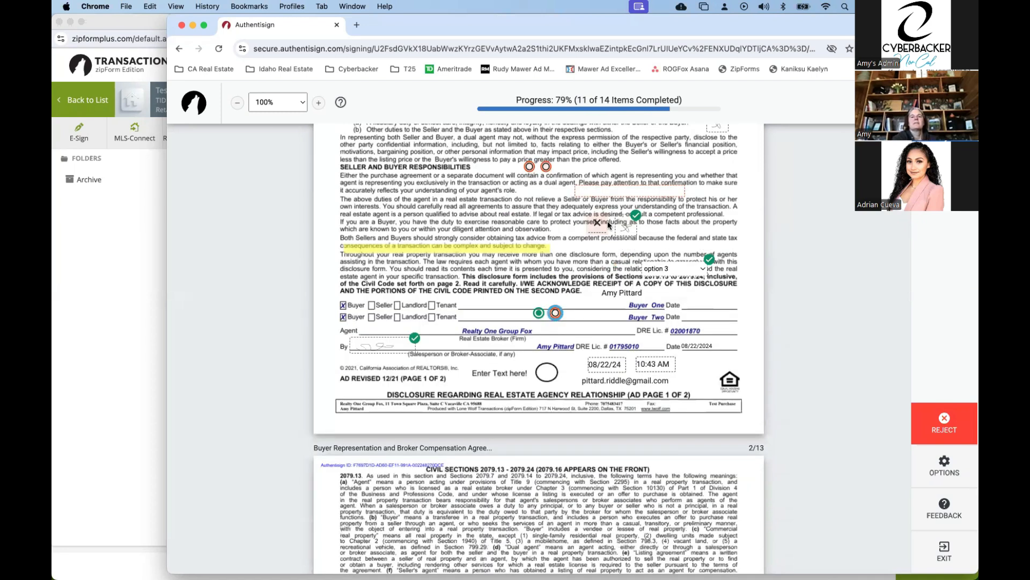
Enter "htft" in the agency disclosure's text field and switch between the two alternative initials fields below it.
click(600, 225)
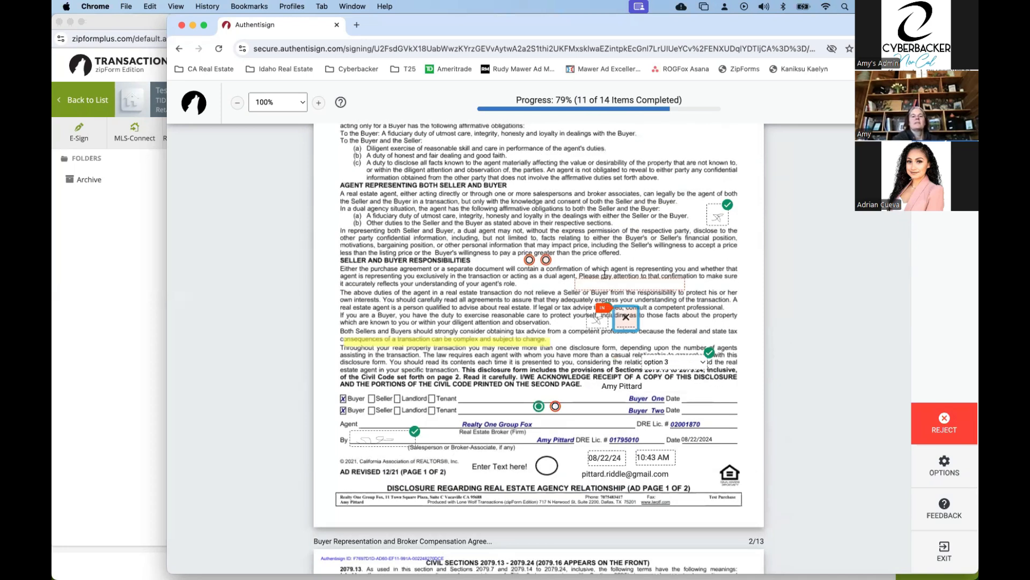
click(604, 277)
text(htft)
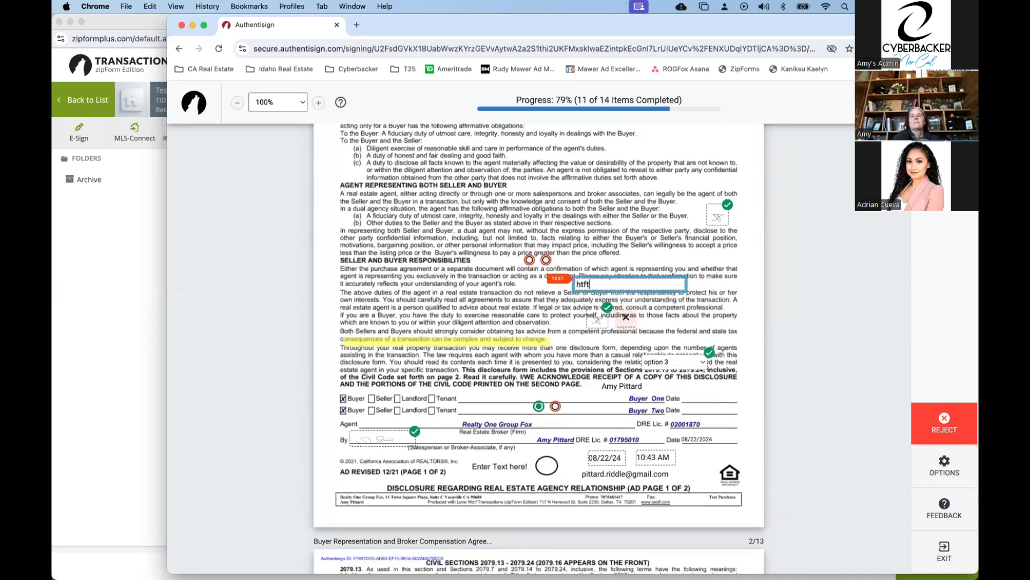
key(Tab)
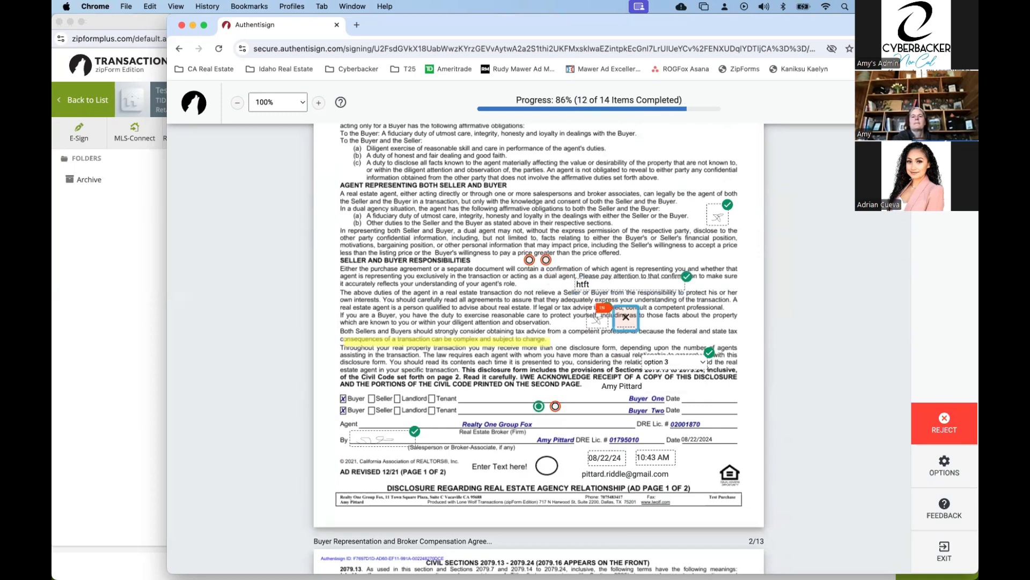
click(617, 322)
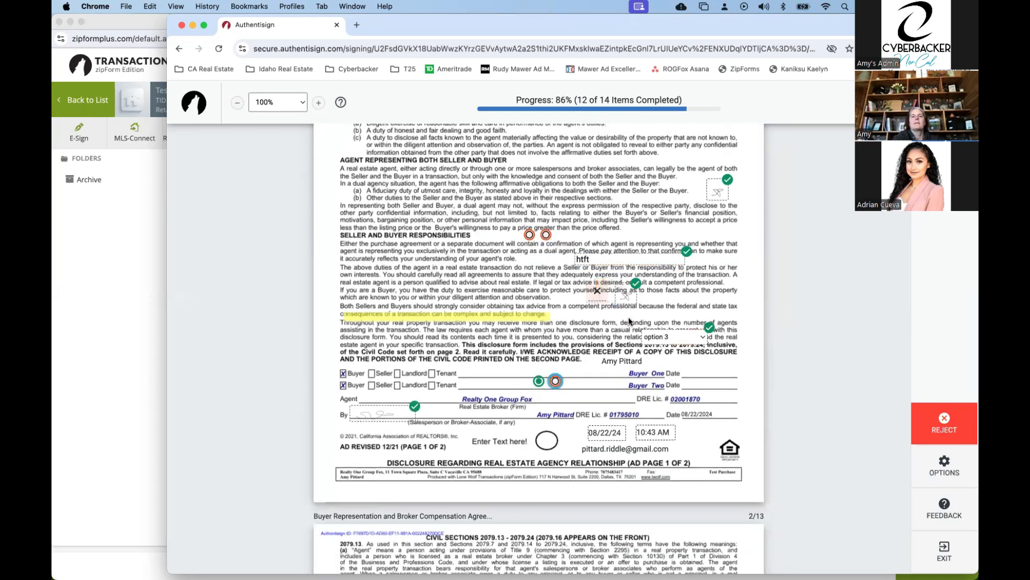
click(597, 222)
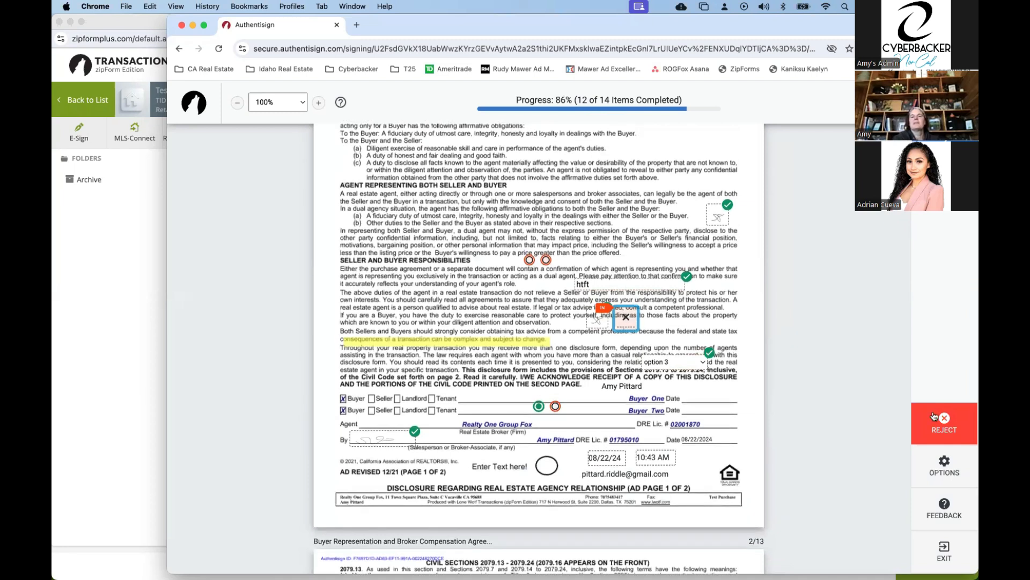
Reject the Disclosures signing with the reason "The purchase price is incorrect".
click(934, 416)
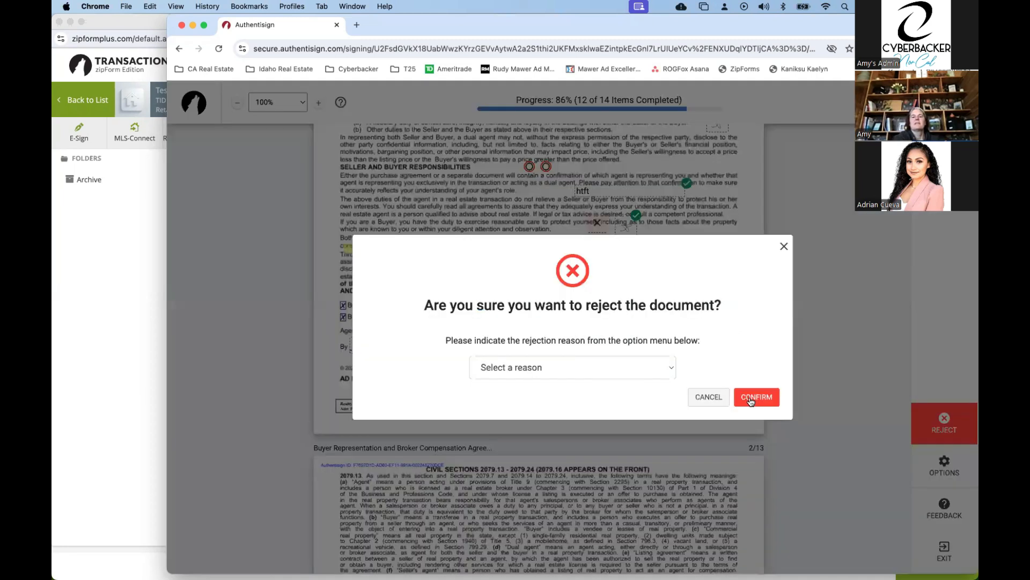
click(749, 397)
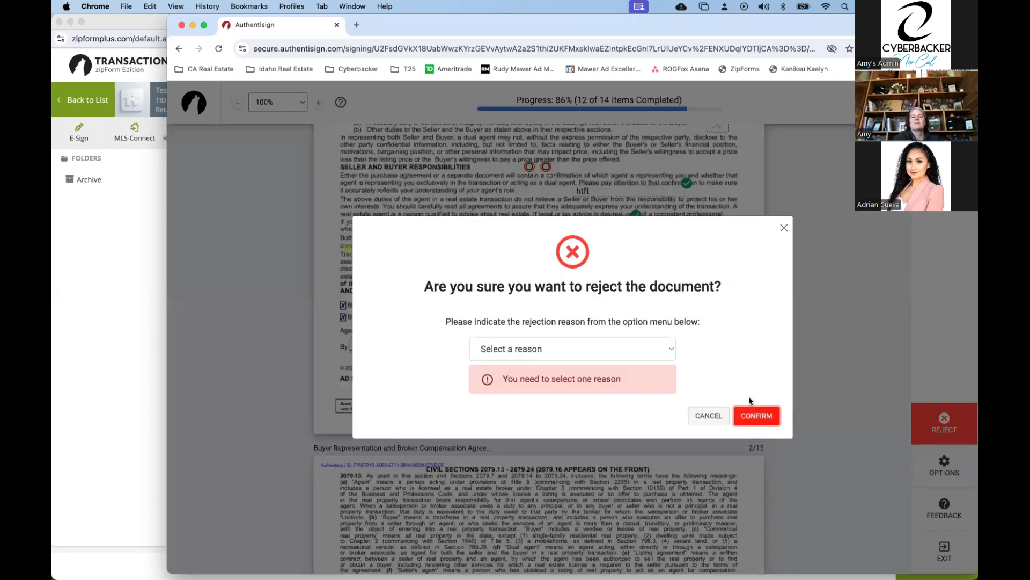
click(618, 360)
key(Return)
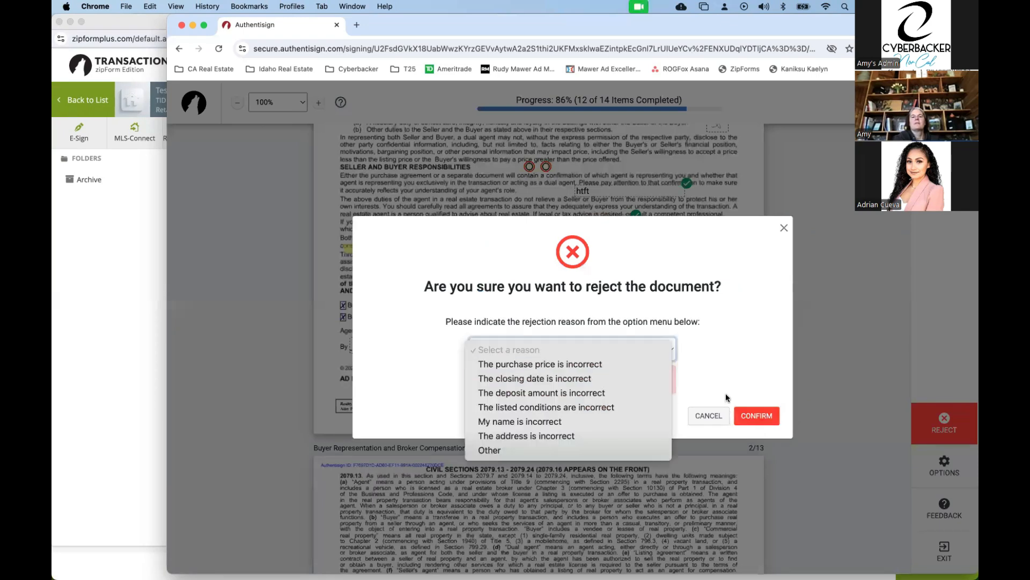
click(755, 400)
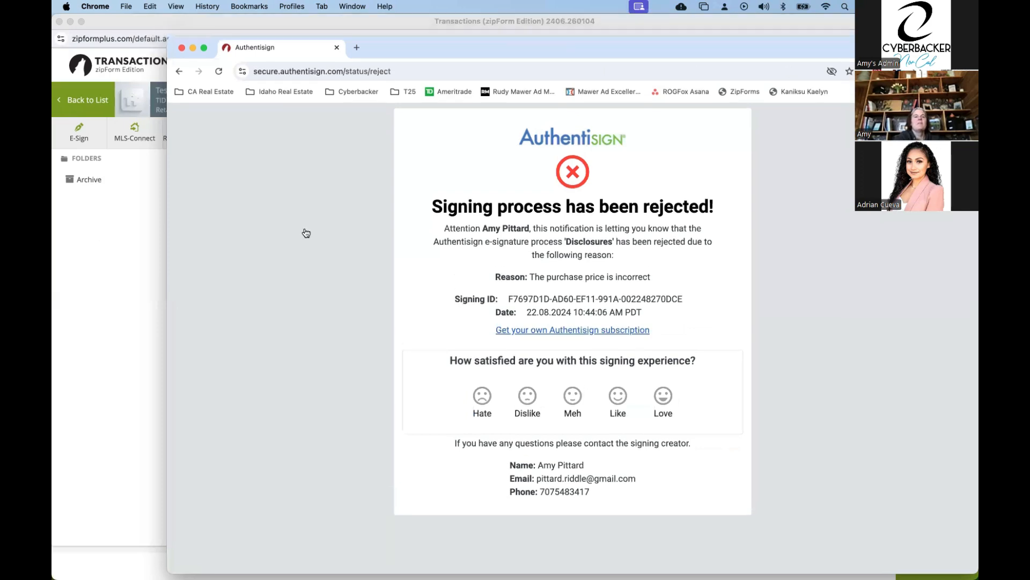
Close the rejection page and view the signing details of the rejected Disclosures packet in the transaction's e-signings.
key(super+w)
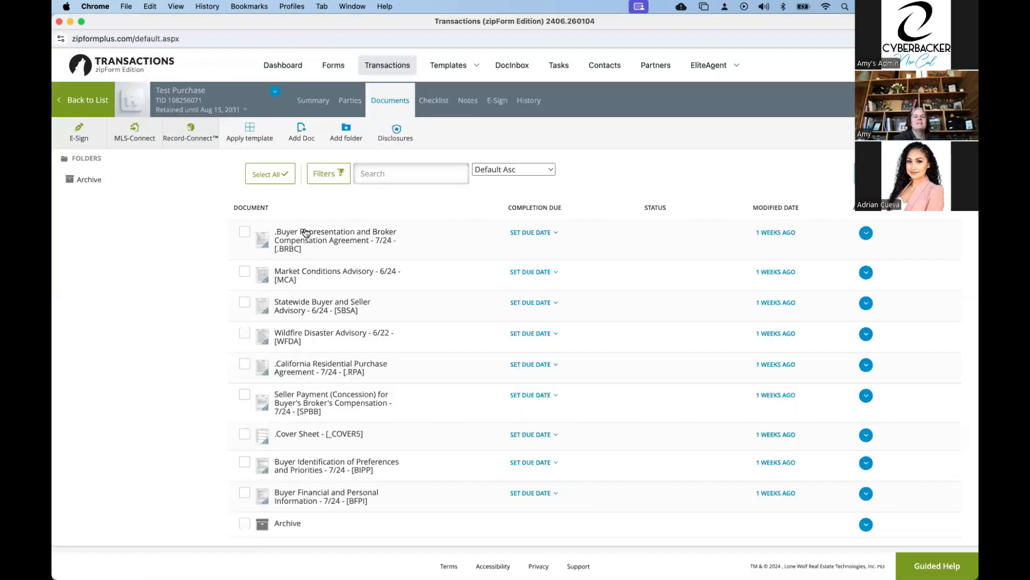
click(499, 101)
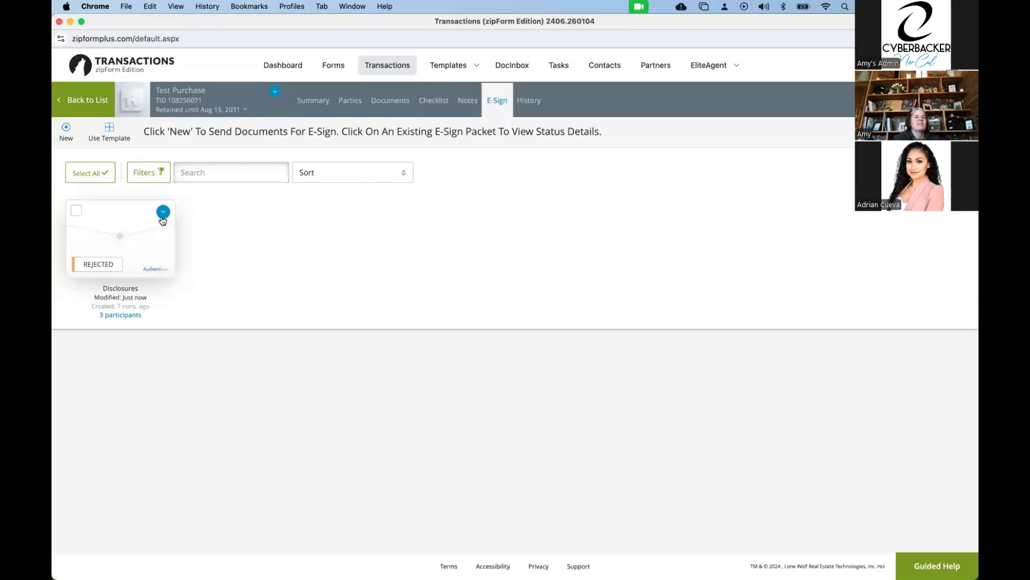
click(163, 211)
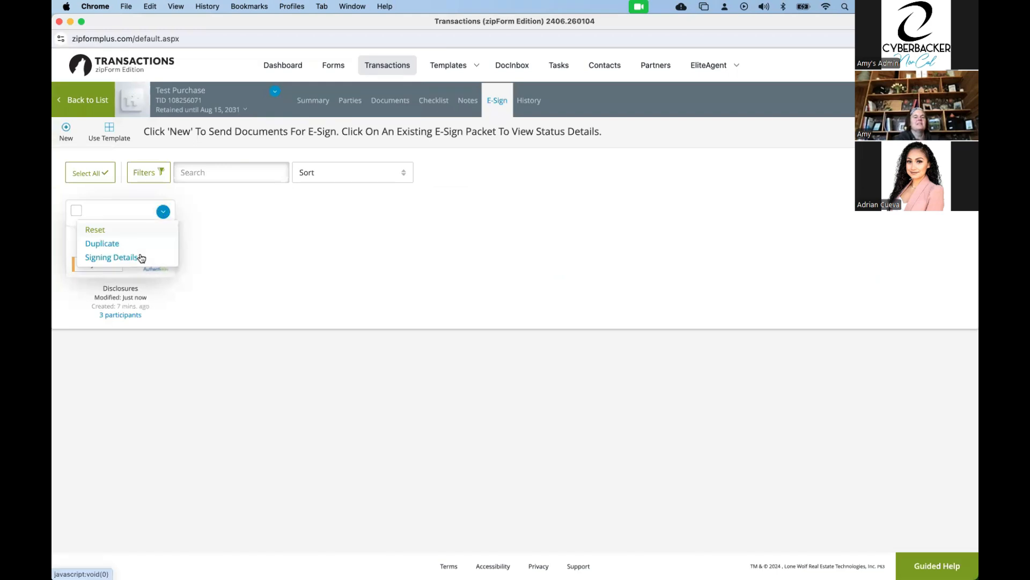
click(141, 258)
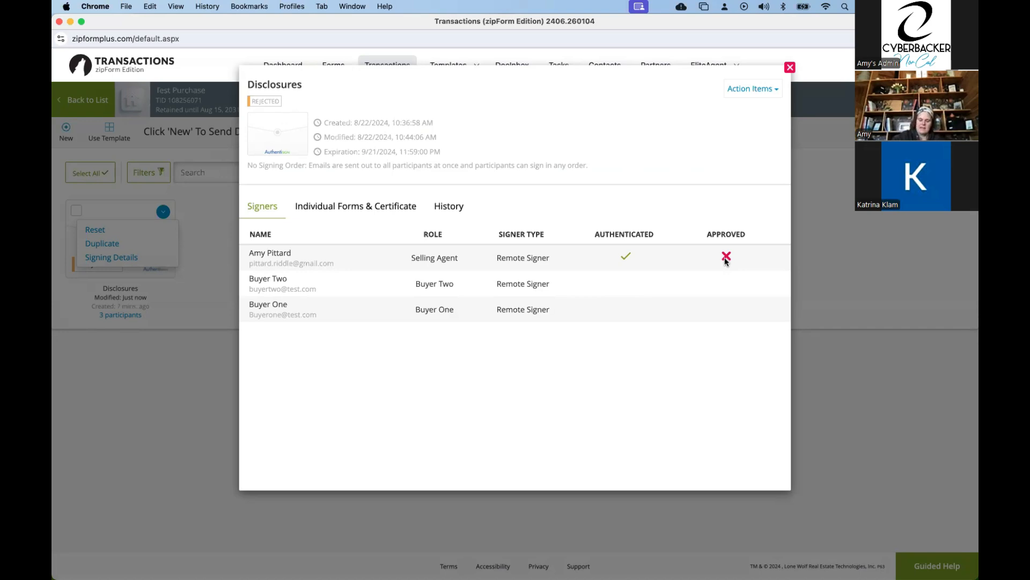
click(790, 67)
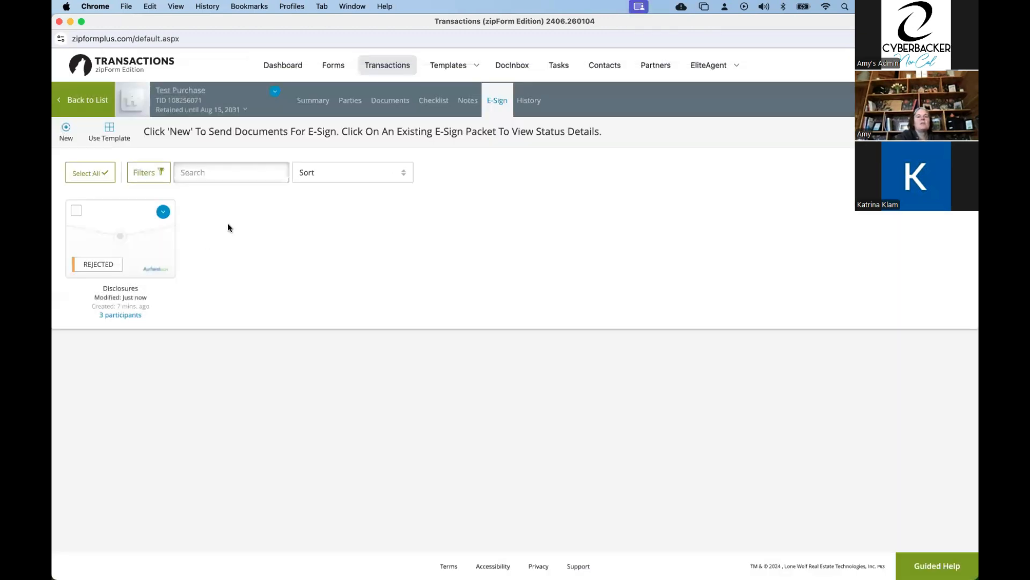
Return to the transaction list and open the first active purchase transaction, ignoring the offered data imports from signed documents.
click(73, 96)
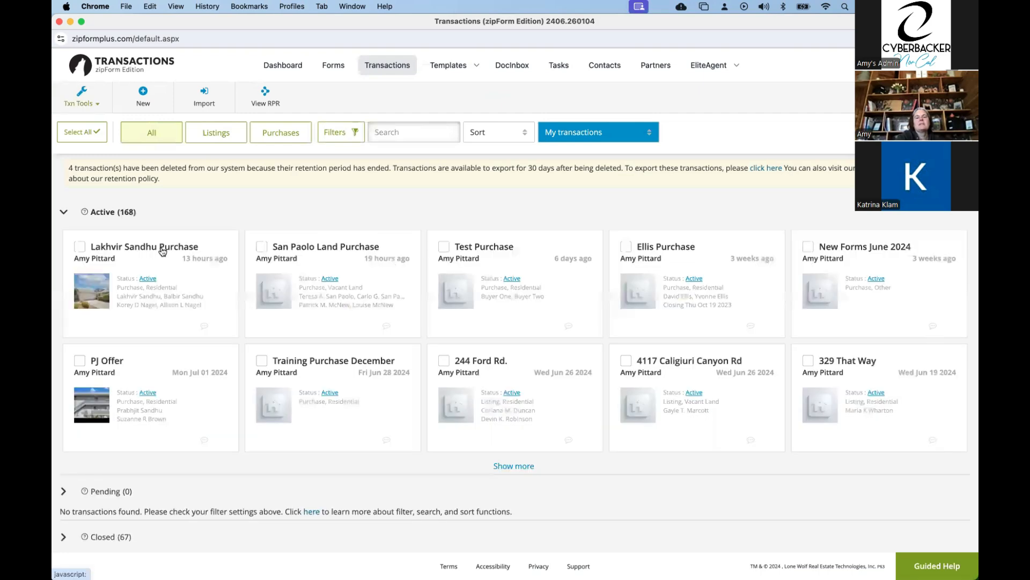
click(163, 252)
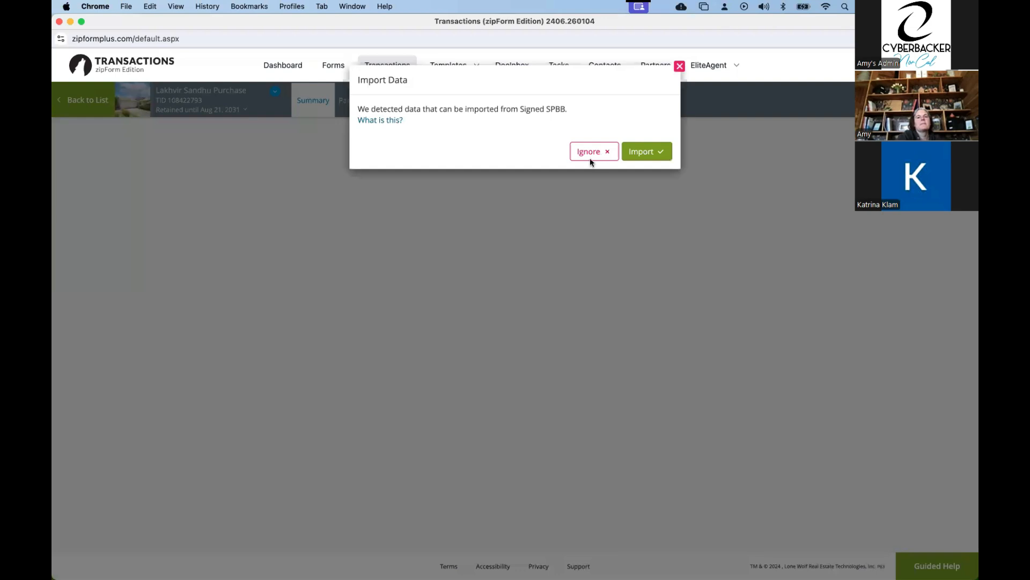
click(593, 155)
click(594, 153)
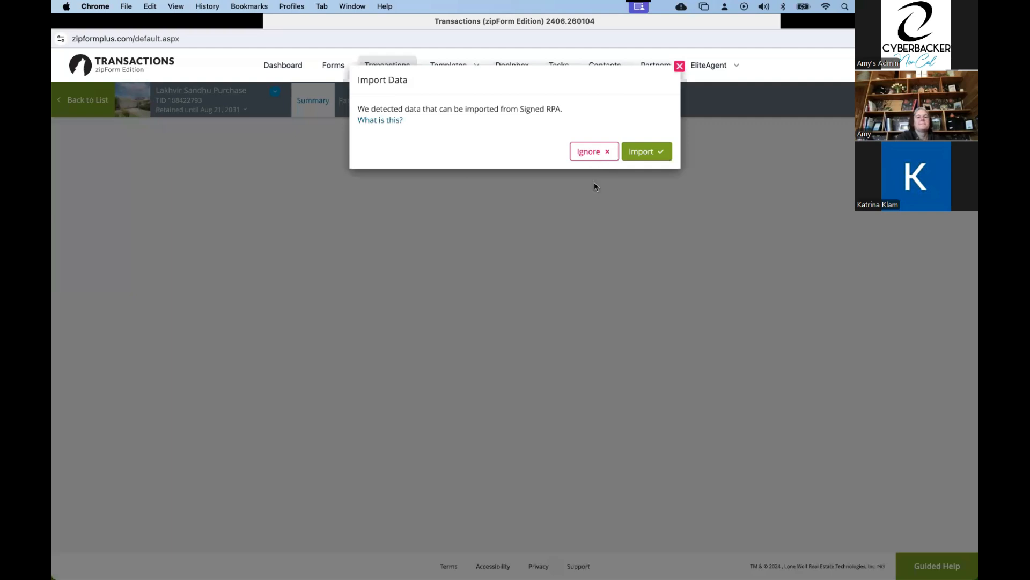
click(593, 154)
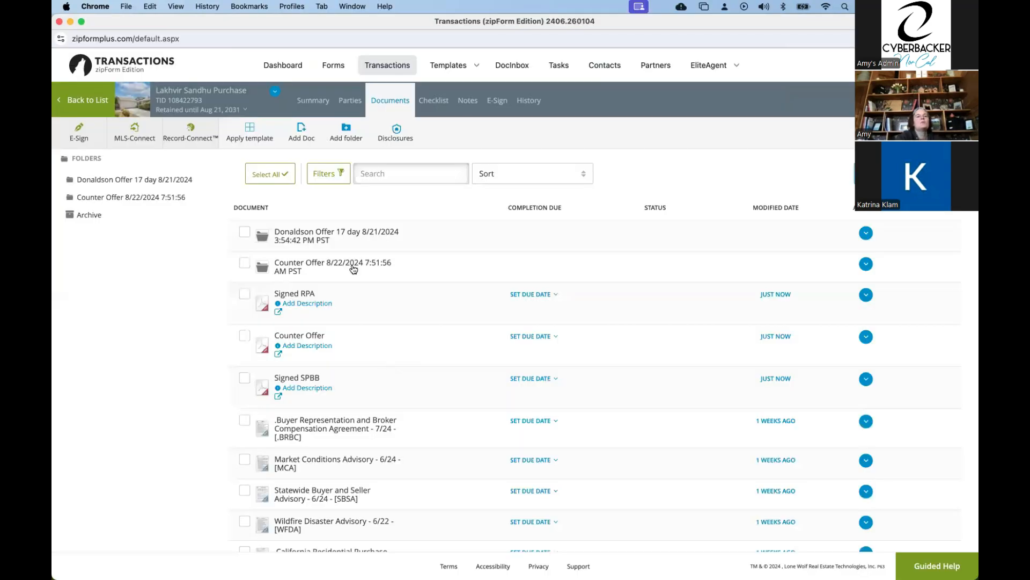
Open the 17 day offer folder dated 8/21/2024 in the transaction's documents and review the forms inside.
click(300, 236)
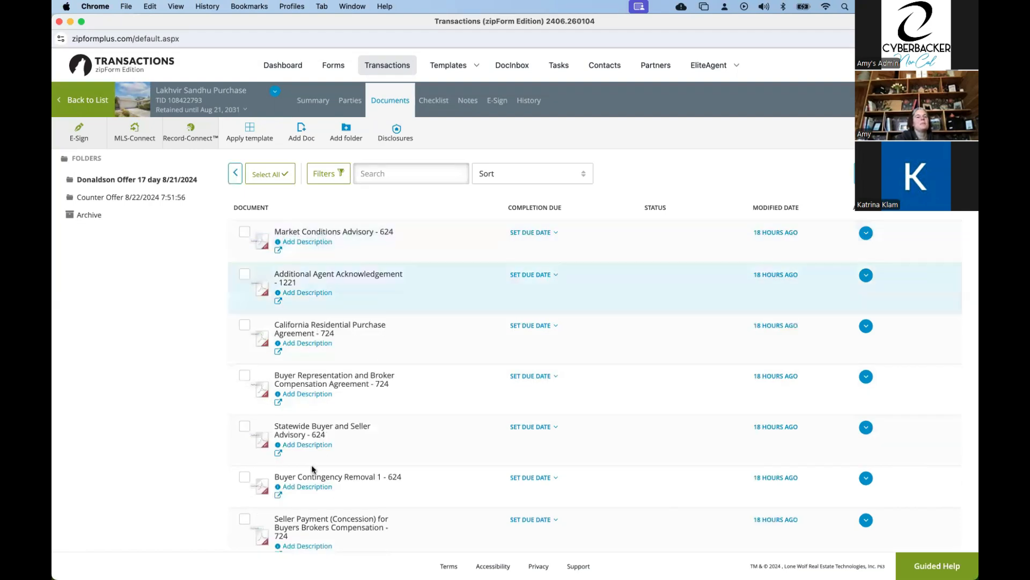
scroll(313, 469, down, 1)
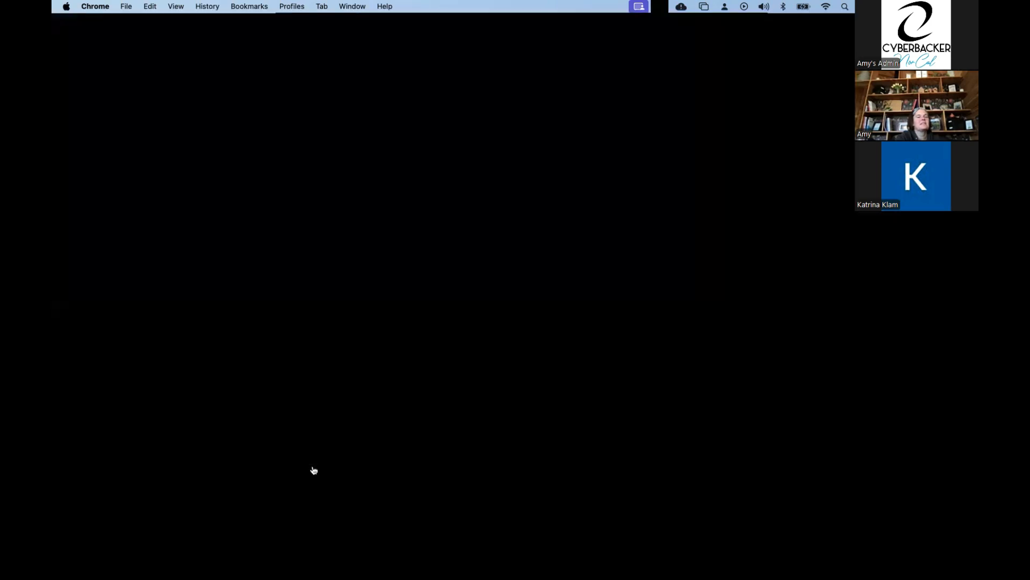
scroll(249, 141, down, 1)
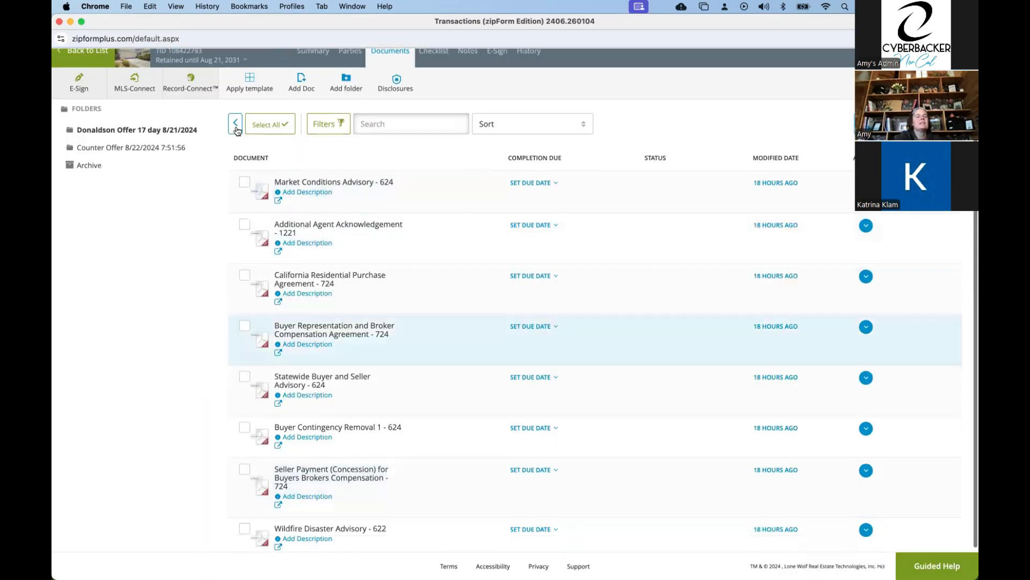
Leave the offer folder for the transaction's full document list and search the Spark mailbox for "authentisign".
click(236, 124)
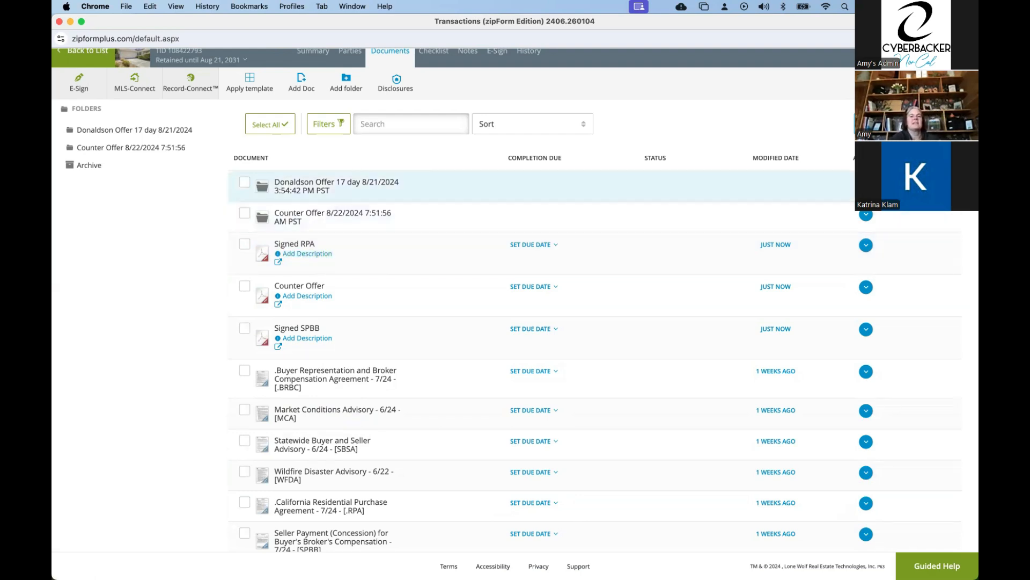
mouse_move(360, 558)
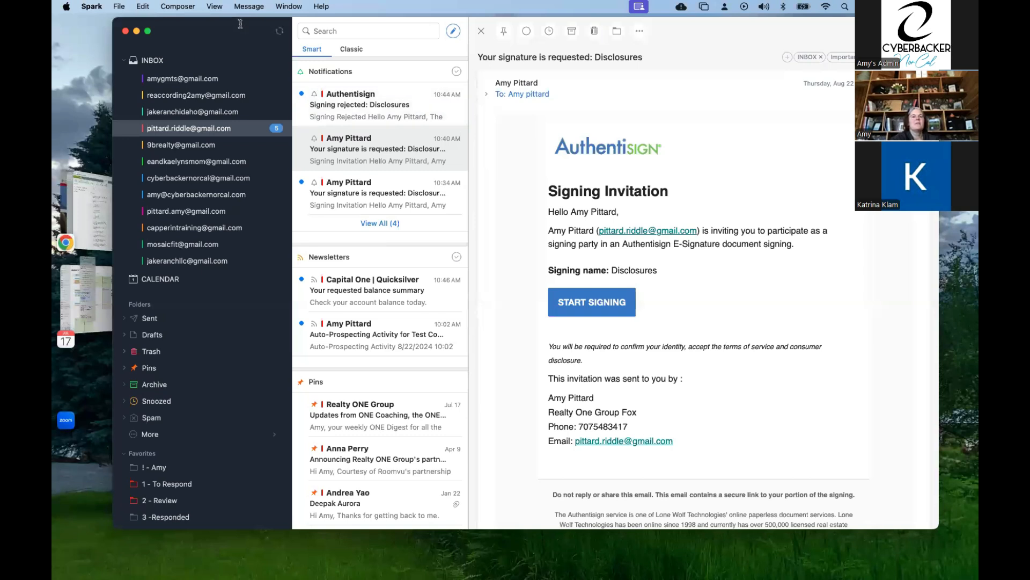
drag(338, 19, 337, 56)
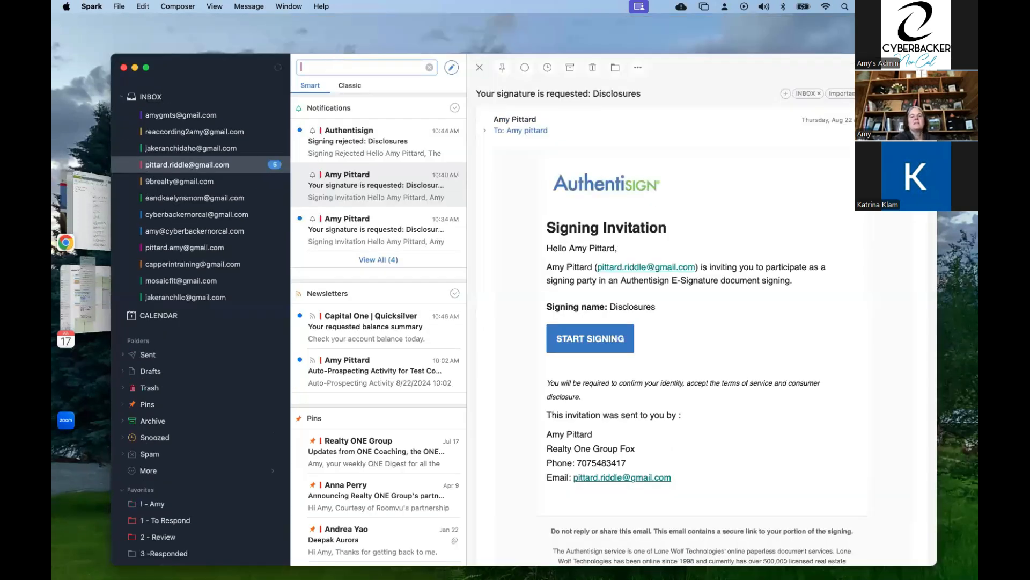
text(authentisign)
key(Return)
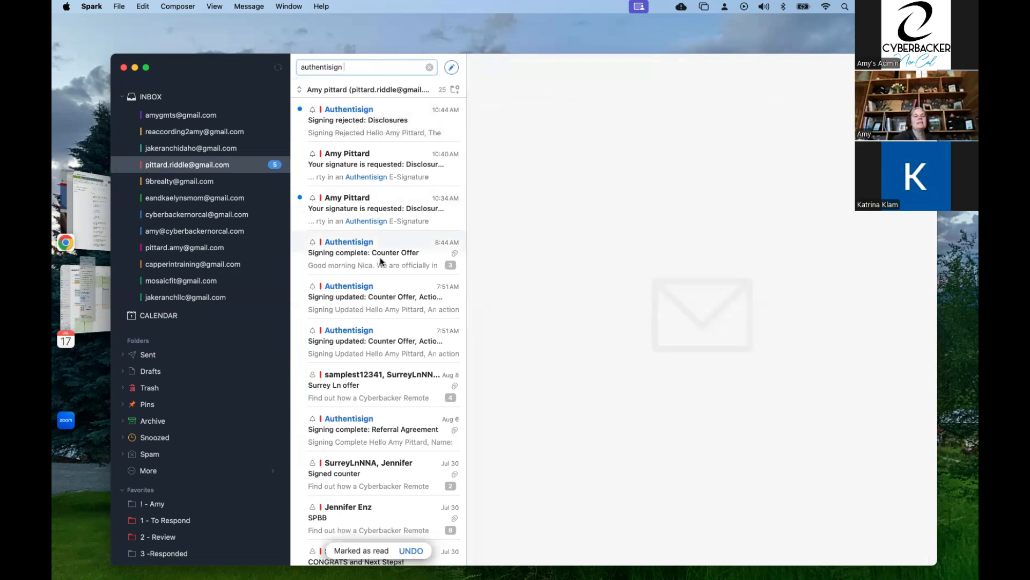
Open the "Signing complete: Counter Offer" email and examine its signed-document links, certificate links and PDF attachments.
click(417, 252)
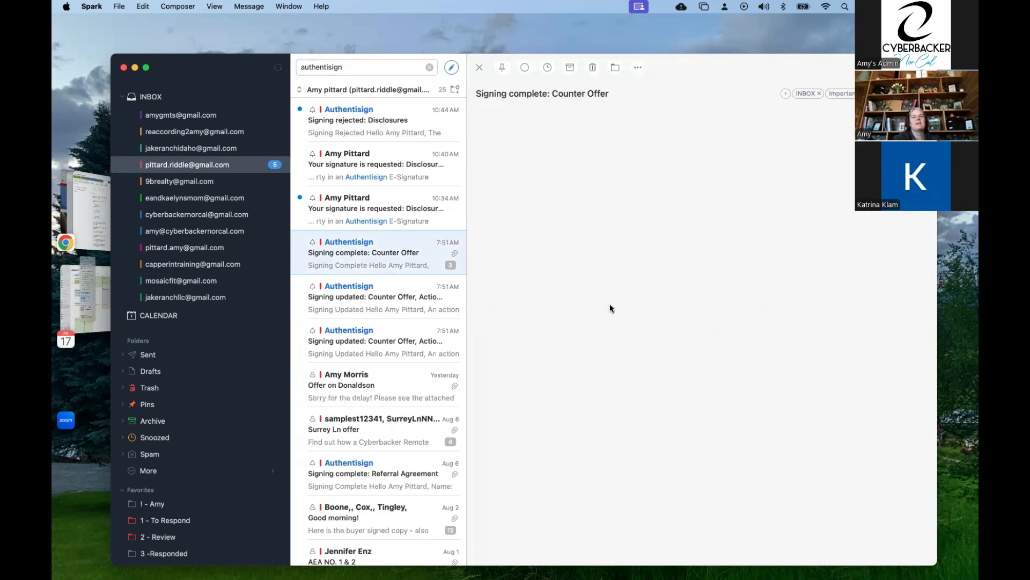
scroll(590, 290, down, 3)
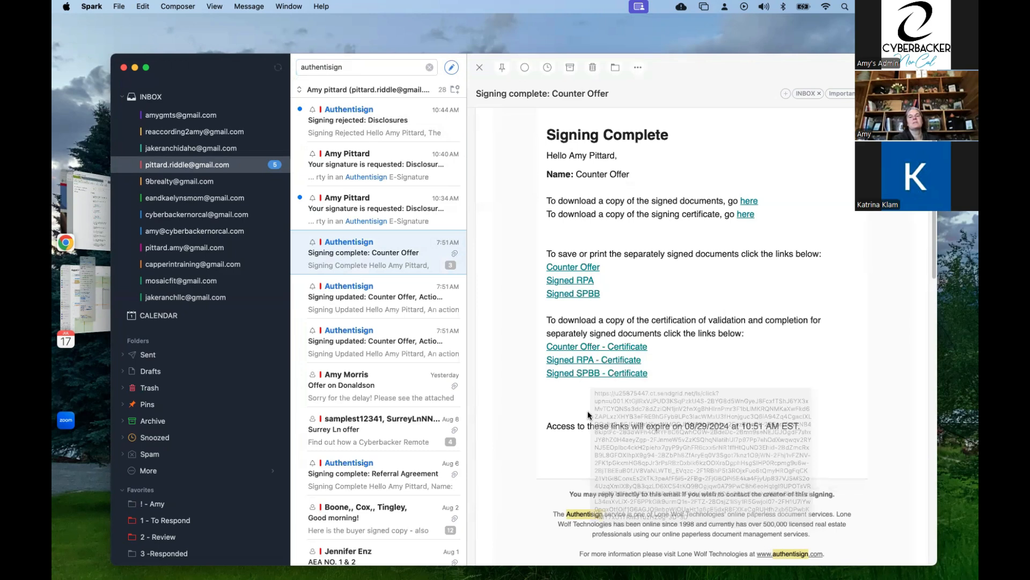
scroll(588, 414, down, 1)
scroll(589, 415, down, 5)
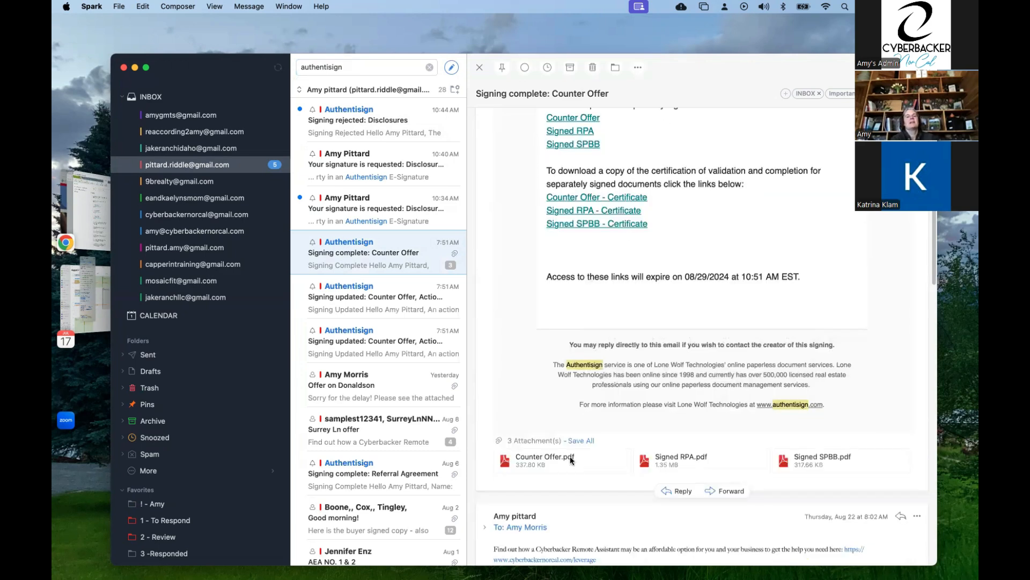
scroll(570, 460, down, 1)
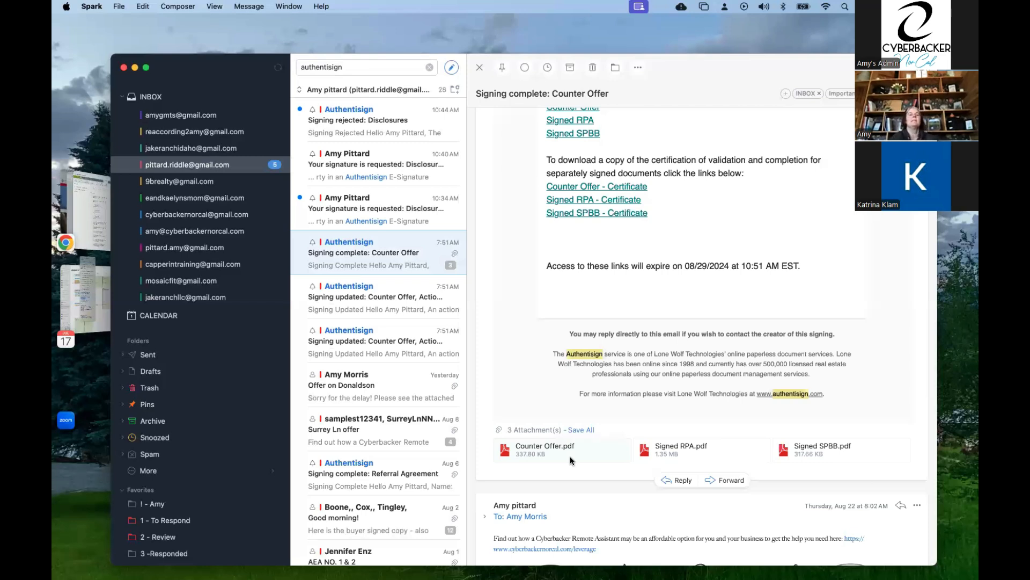
View the first "Signing updated: Counter Offer" notification email and switch back to the transaction's documents in zipForm in Chrome.
click(349, 303)
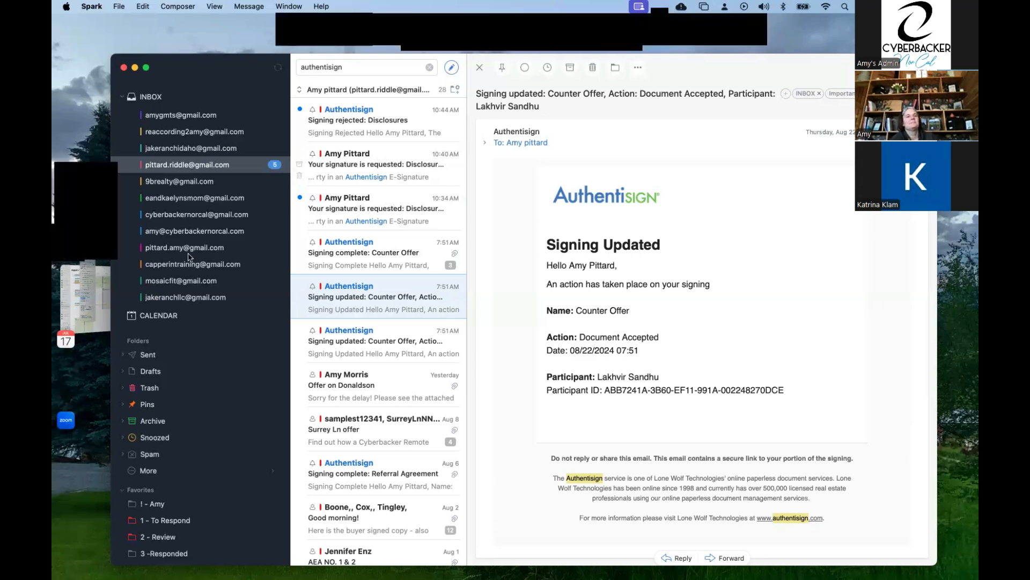
key(super+Tab)
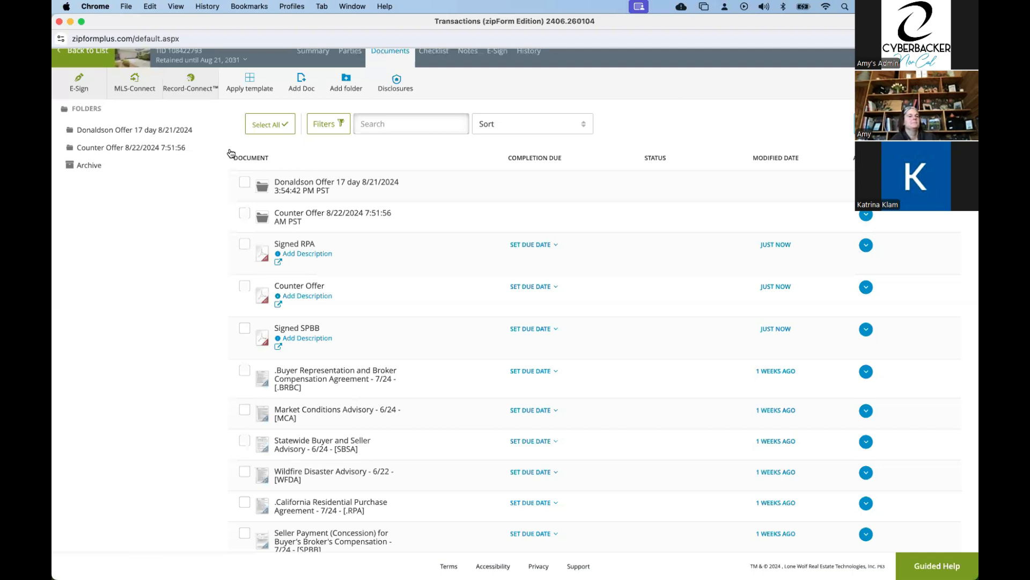
scroll(64, 144, up, 1)
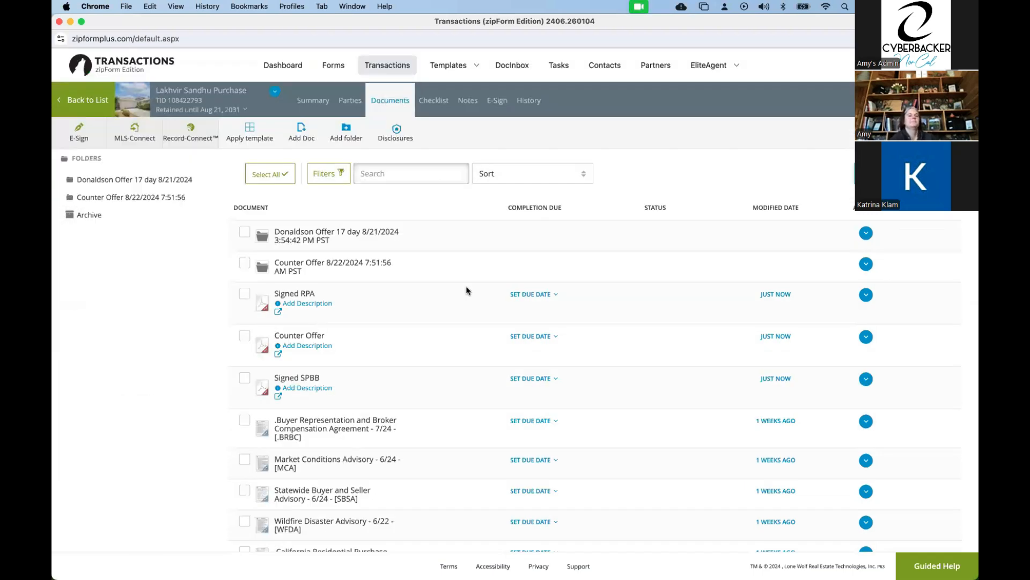